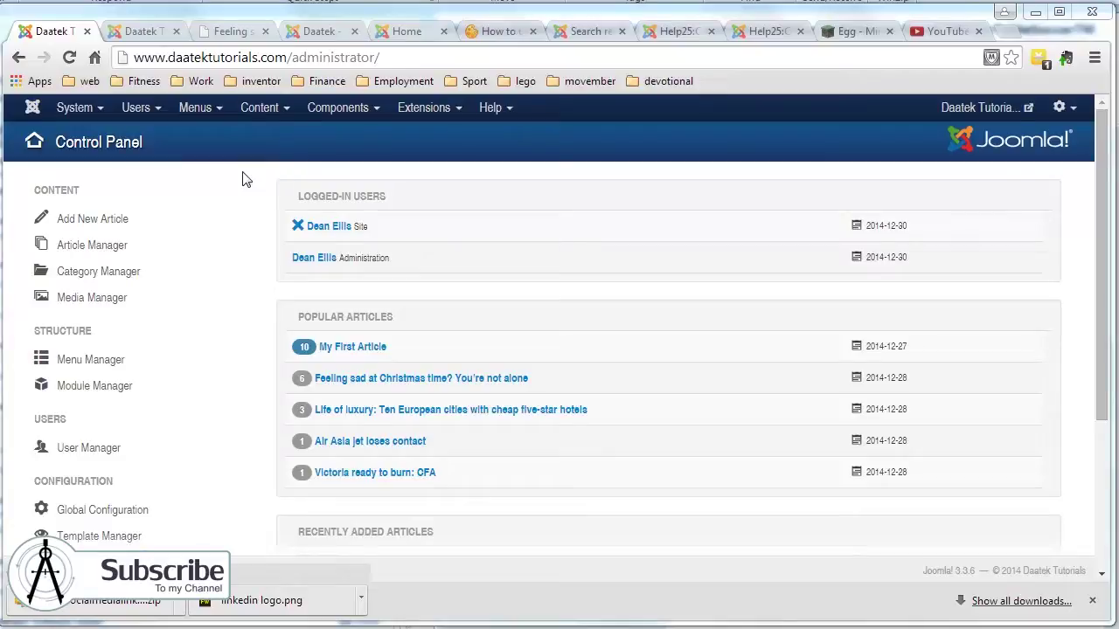
# Go to Content > Article Manager to list all the site's articles
pyautogui.click(274, 115)
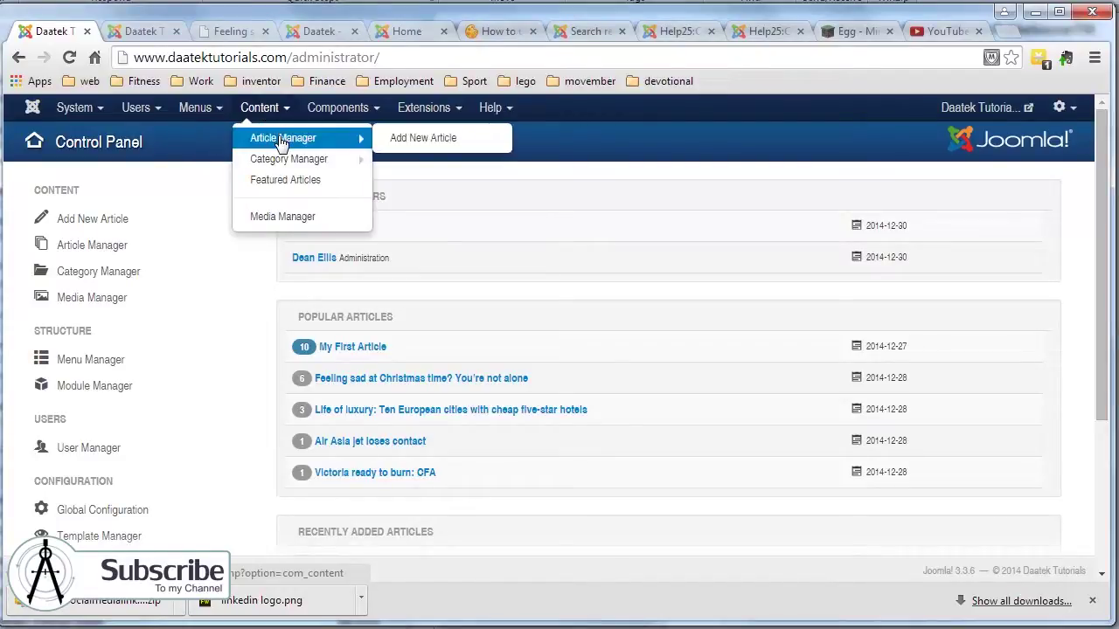
pyautogui.click(277, 135)
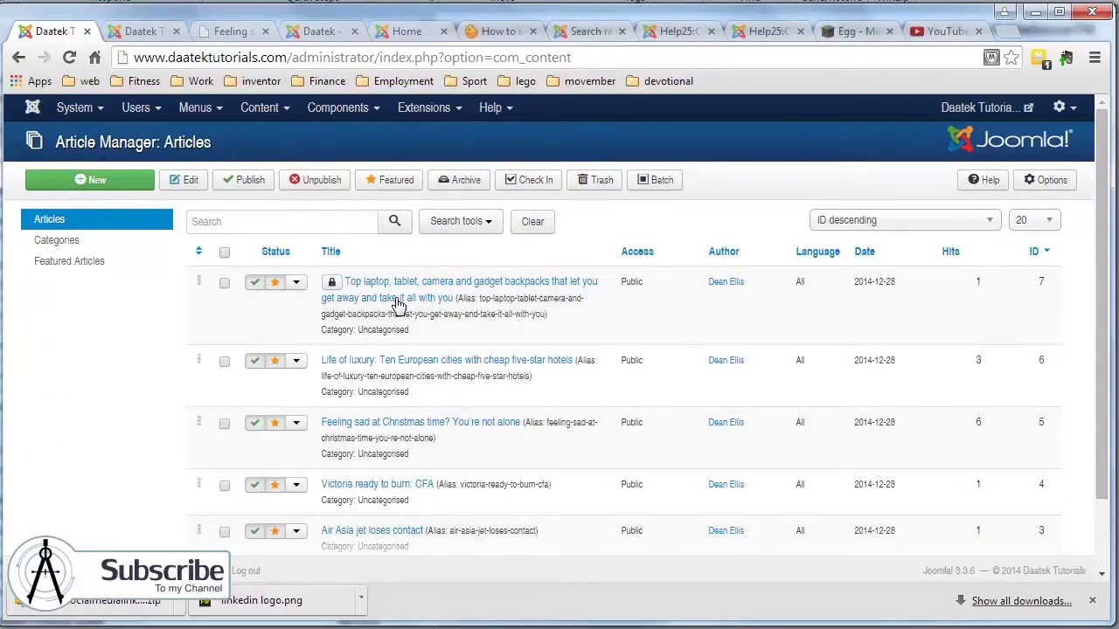
pyautogui.scroll(-2, 457, 295)
pyautogui.scroll(2, 262, 315)
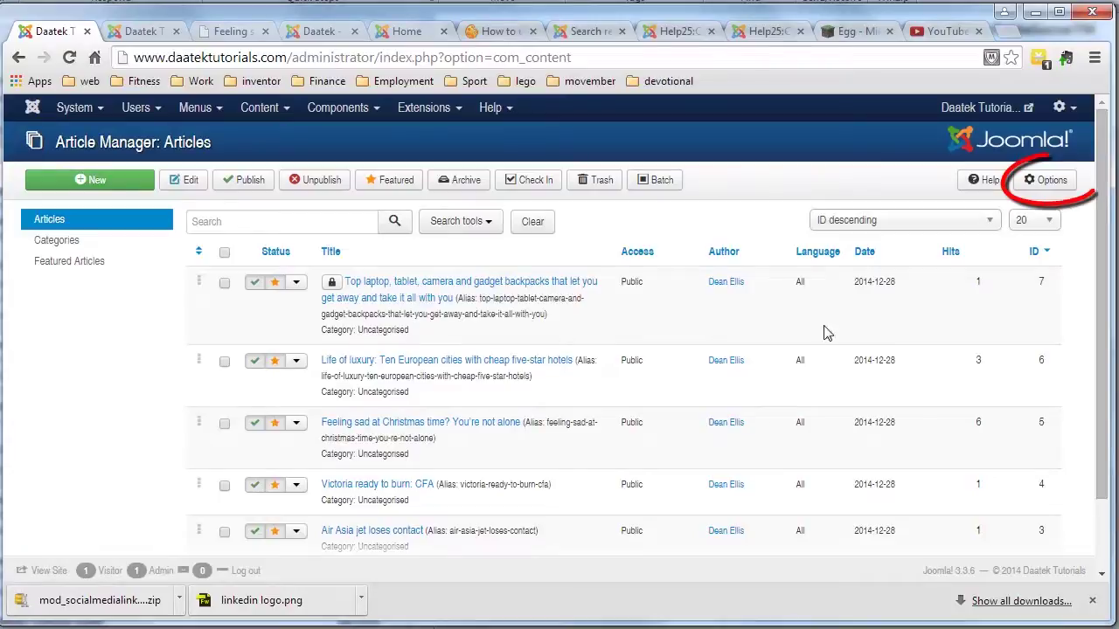
pyautogui.click(1045, 186)
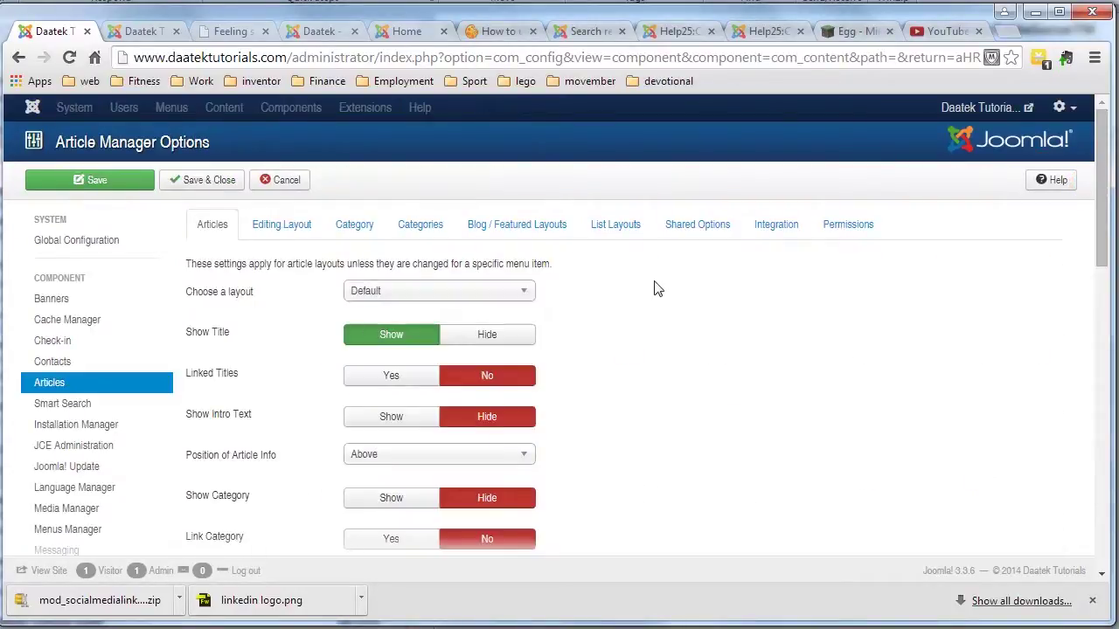
pyautogui.scroll(-8, 644, 297)
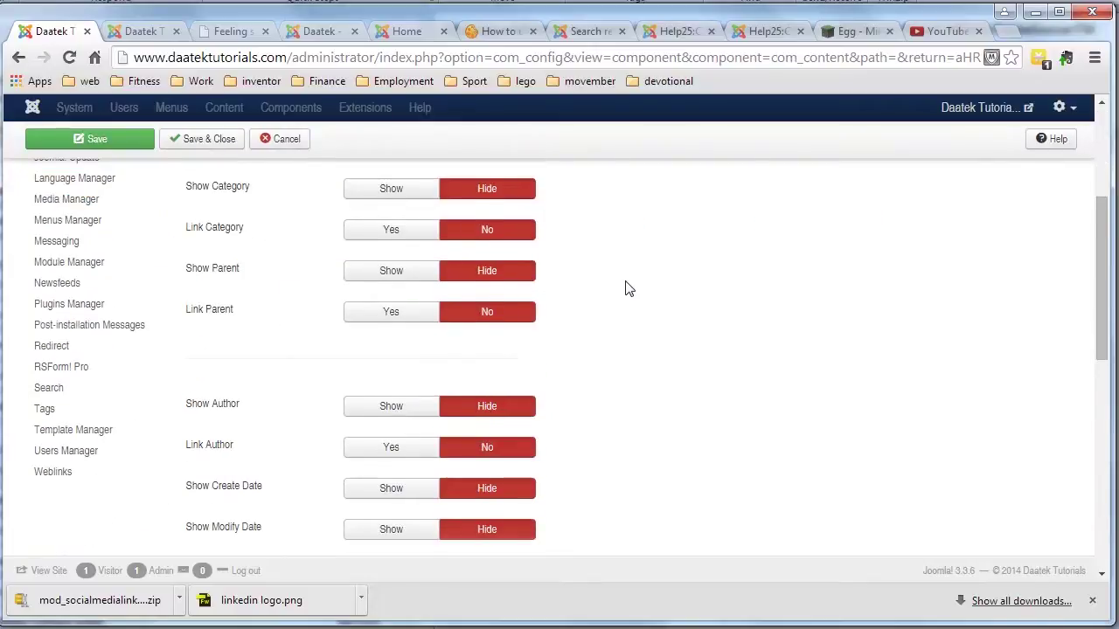
pyautogui.scroll(-3, 626, 289)
pyautogui.scroll(12, 624, 288)
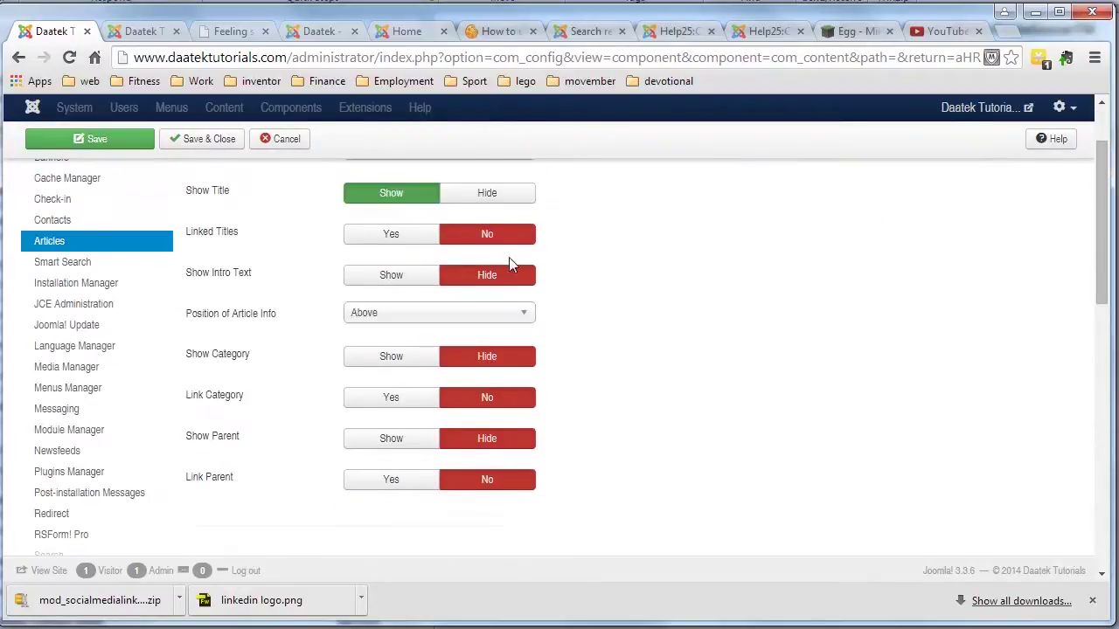
pyautogui.scroll(-4, 355, 288)
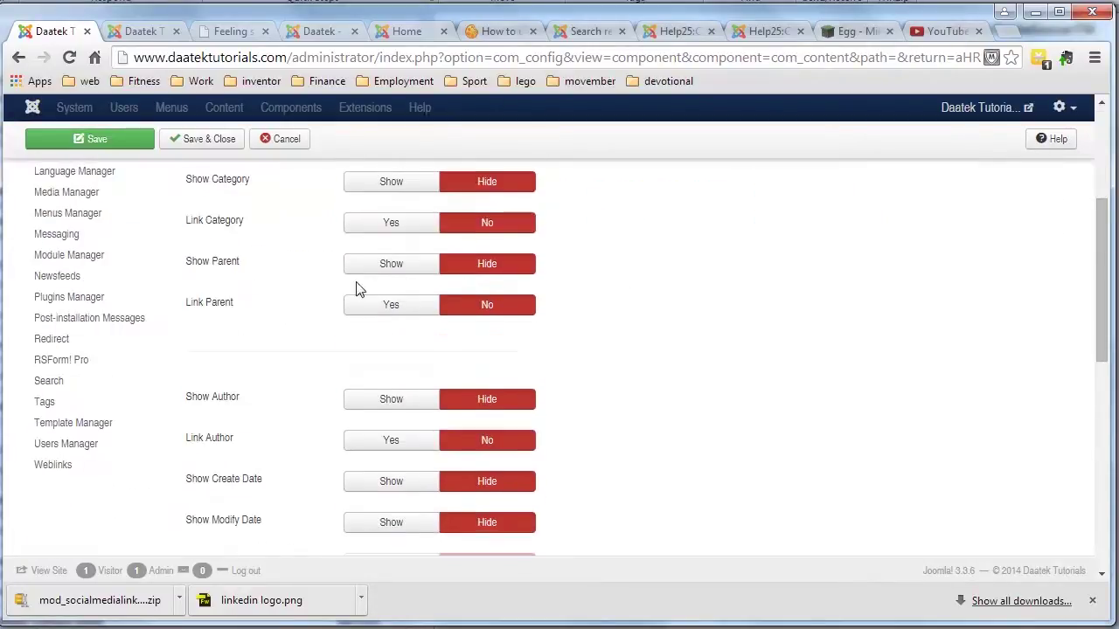
pyautogui.scroll(4, 317, 279)
pyautogui.scroll(-15, 595, 362)
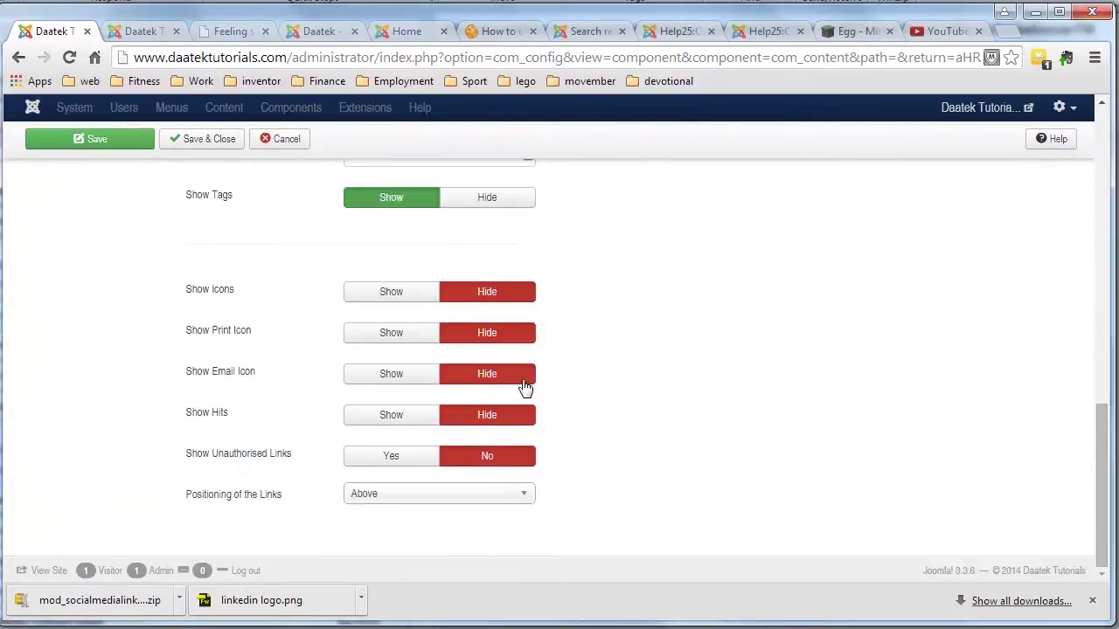
pyautogui.scroll(15, 591, 403)
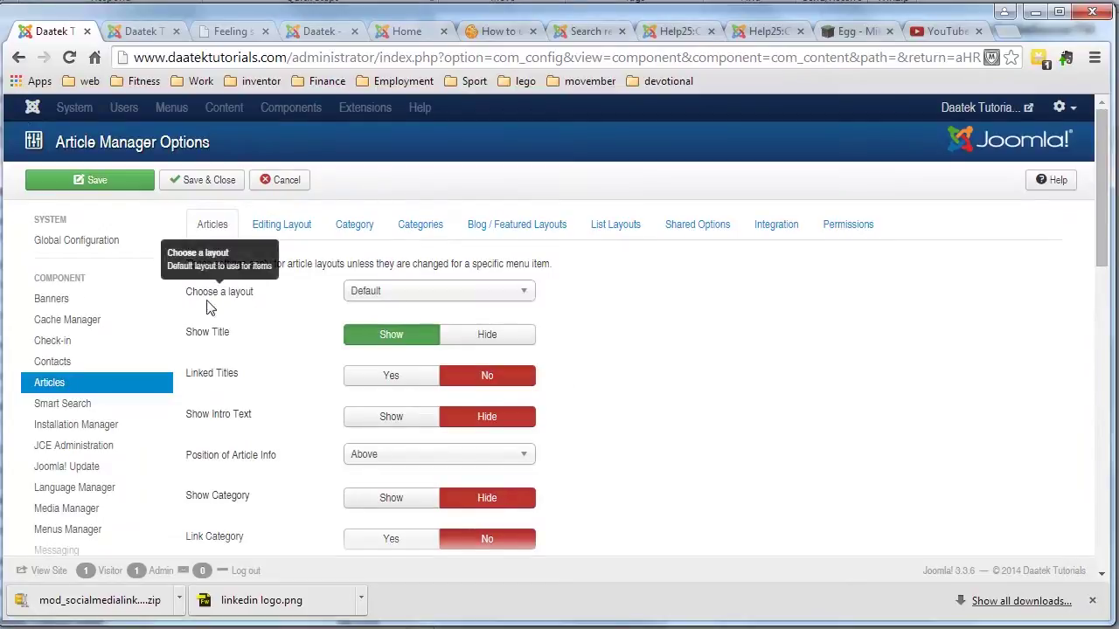
pyautogui.scroll(-6, 560, 365)
pyautogui.scroll(6, 562, 366)
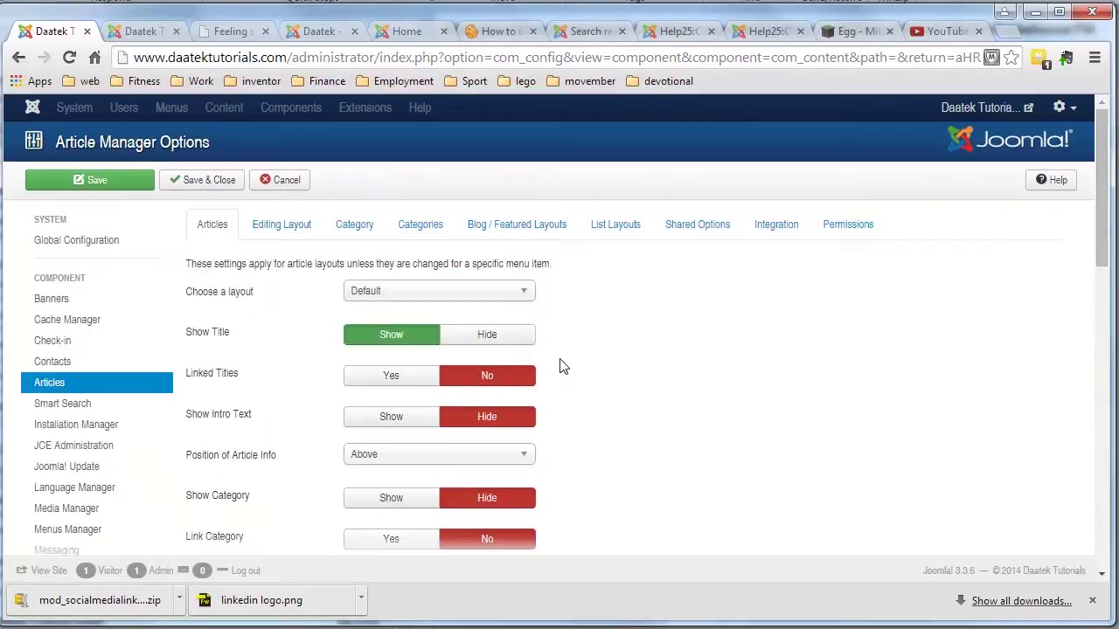
# Review the Editing Layout settings: Publishing Options, Article Options and Save History on, versions capped at 10
pyautogui.click(281, 227)
pyautogui.scroll(-4, 592, 332)
pyautogui.scroll(2, 591, 335)
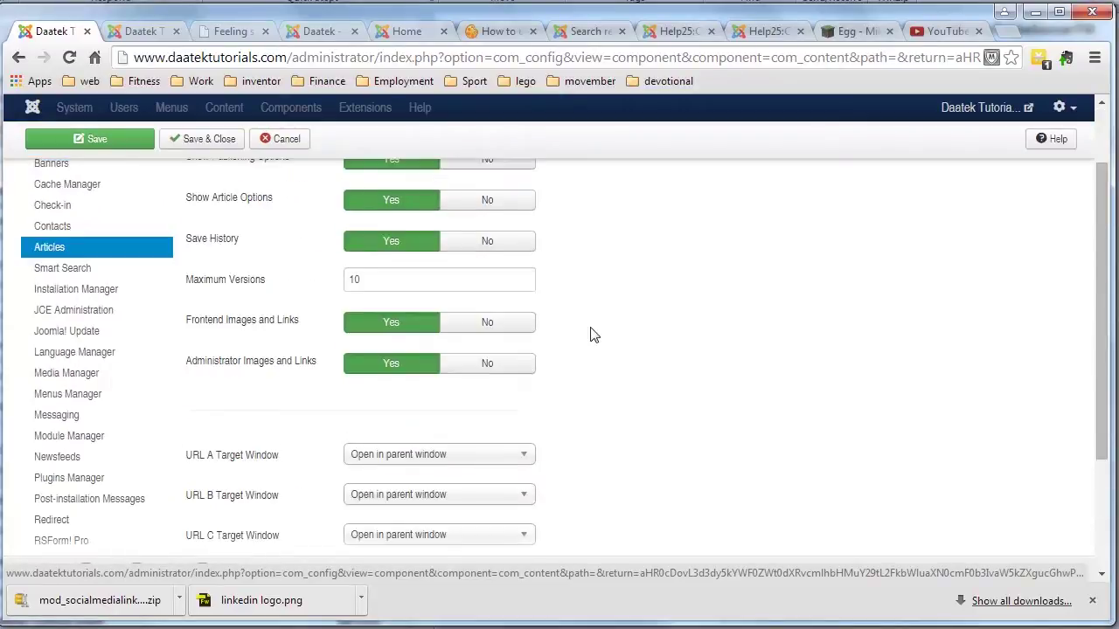
pyautogui.scroll(2, 592, 334)
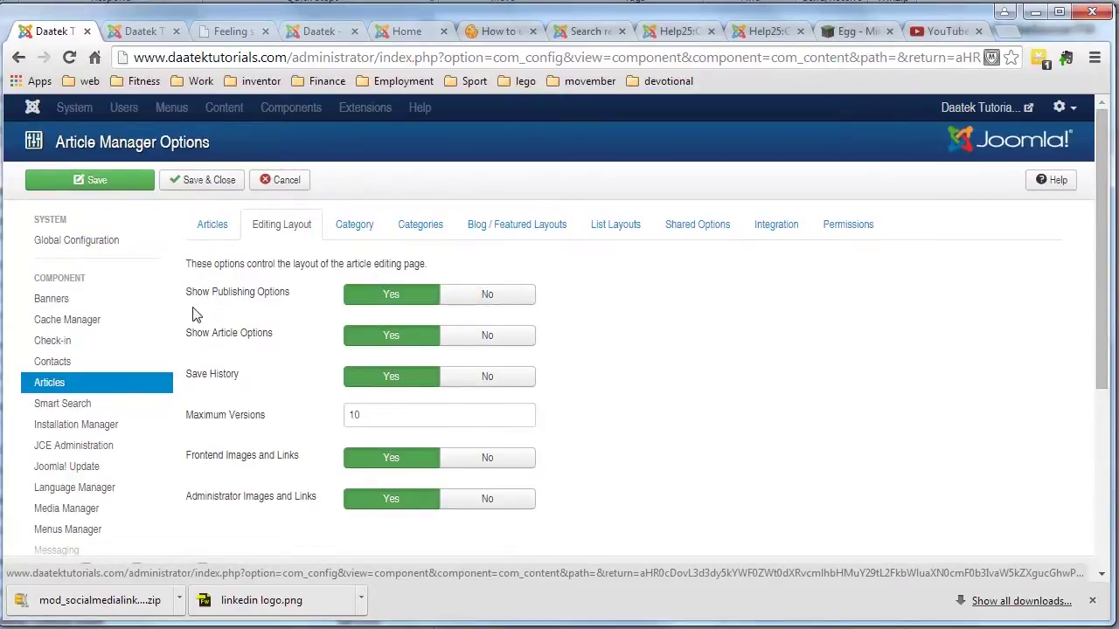
pyautogui.scroll(-4, 210, 332)
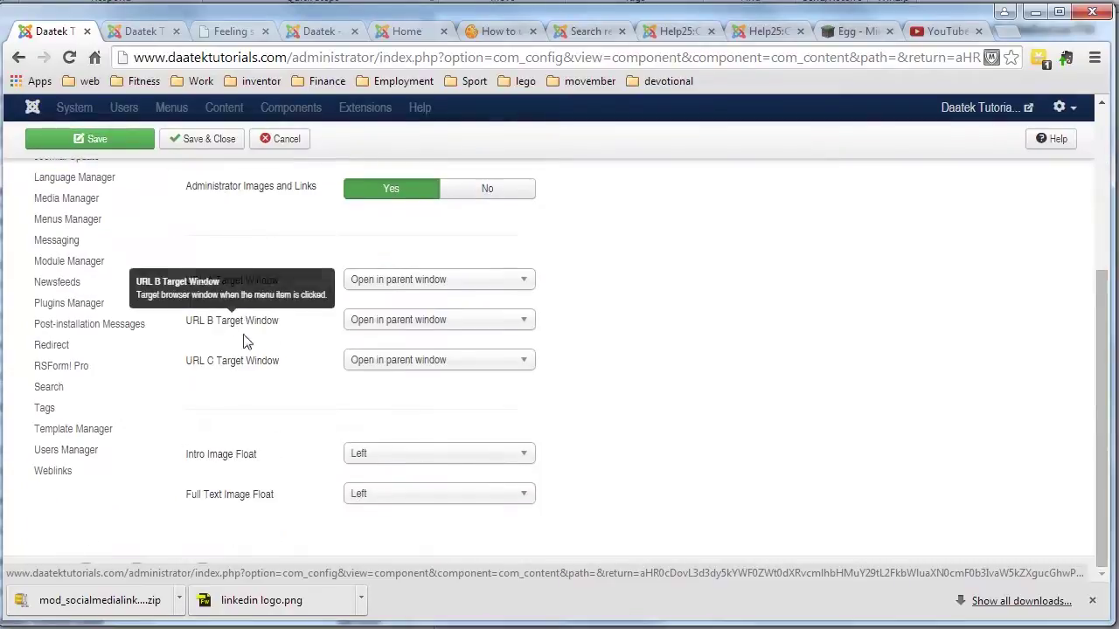
pyautogui.scroll(4, 285, 462)
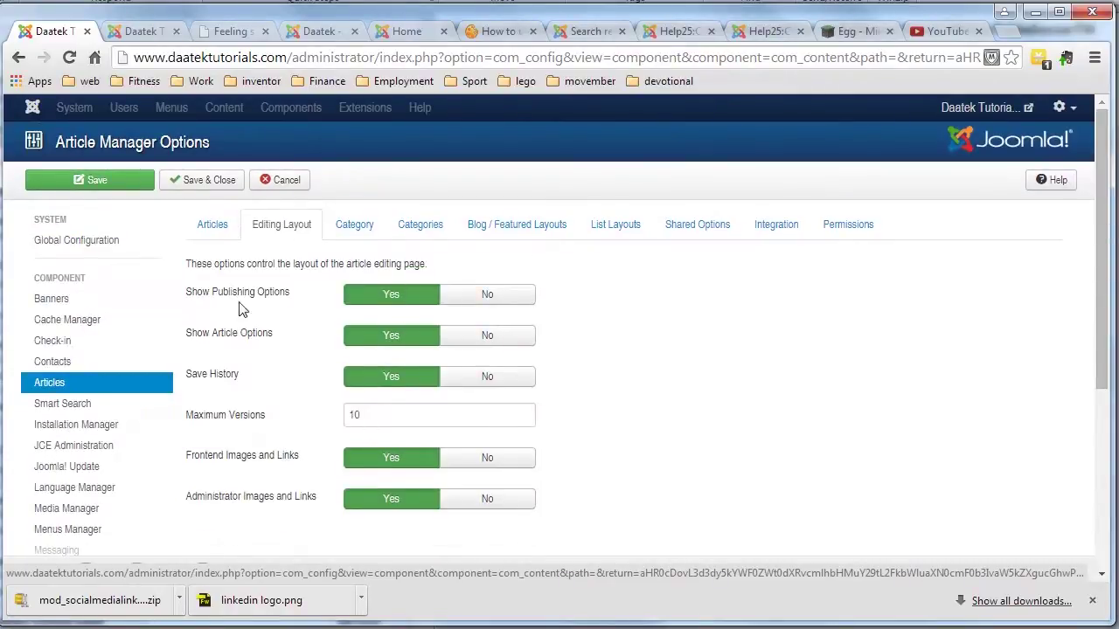
pyautogui.scroll(-3, 245, 341)
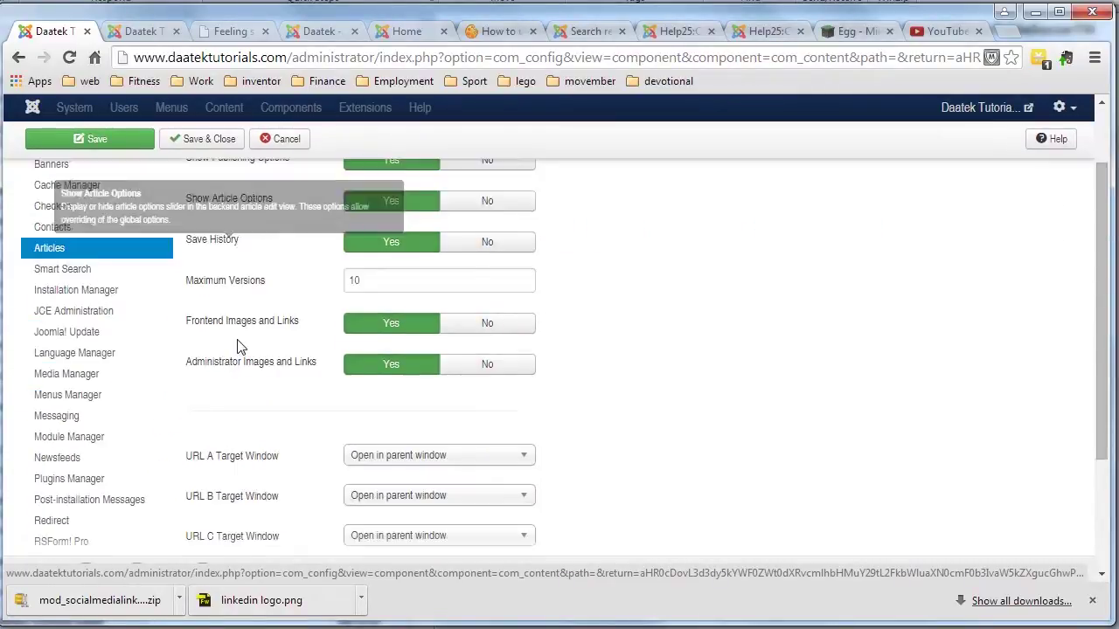
pyautogui.scroll(-1, 252, 357)
pyautogui.scroll(5, 252, 360)
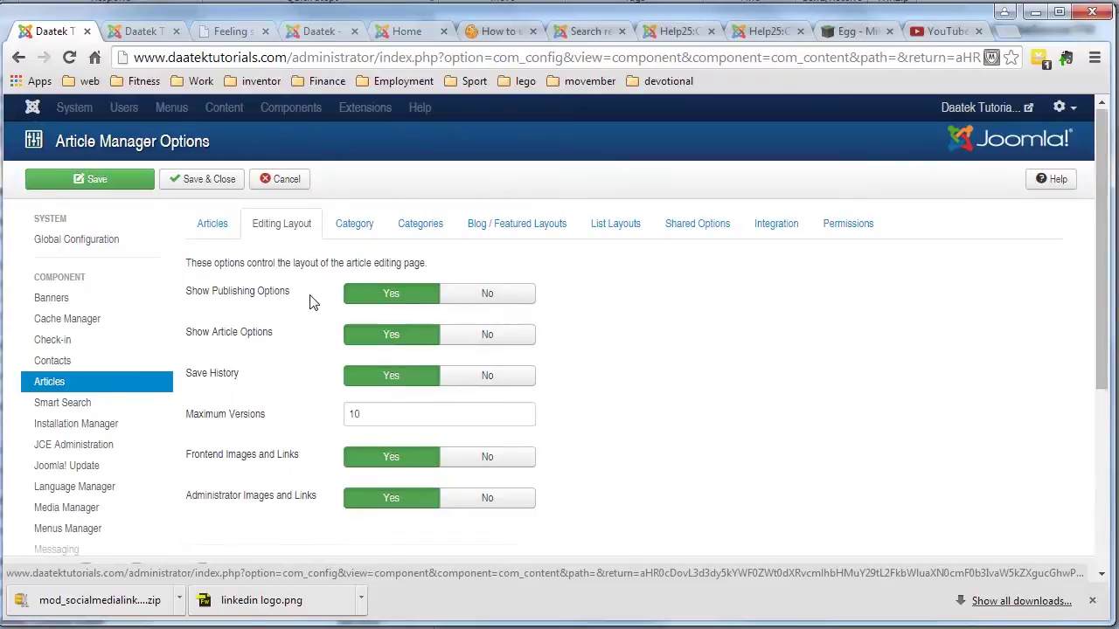
pyautogui.scroll(-4, 312, 300)
pyautogui.scroll(1, 313, 304)
pyautogui.scroll(1, 312, 306)
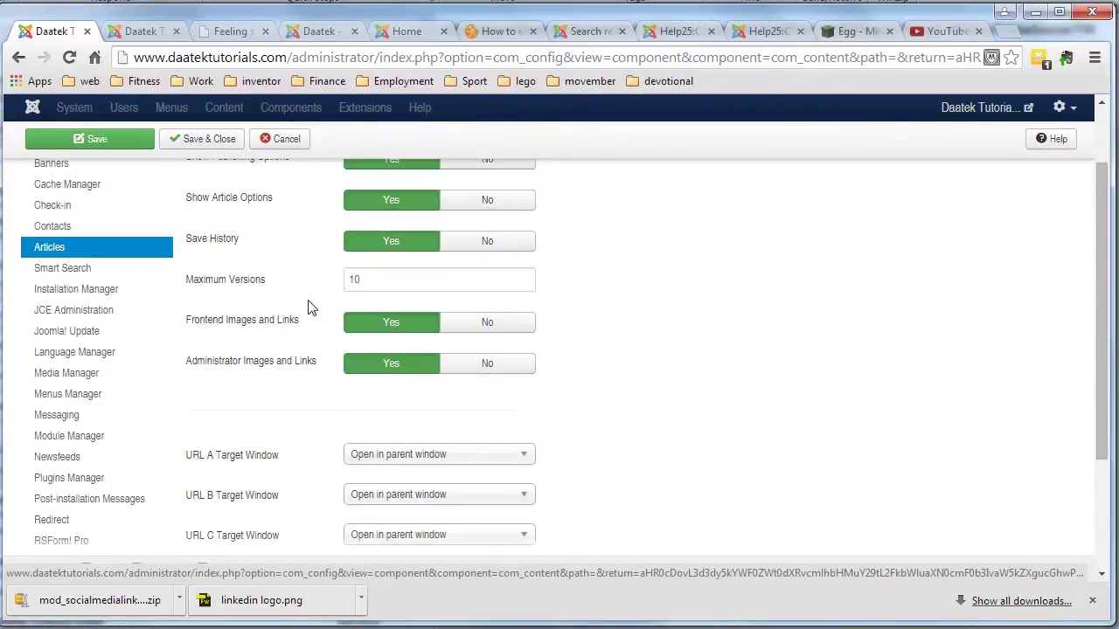
pyautogui.scroll(2, 312, 306)
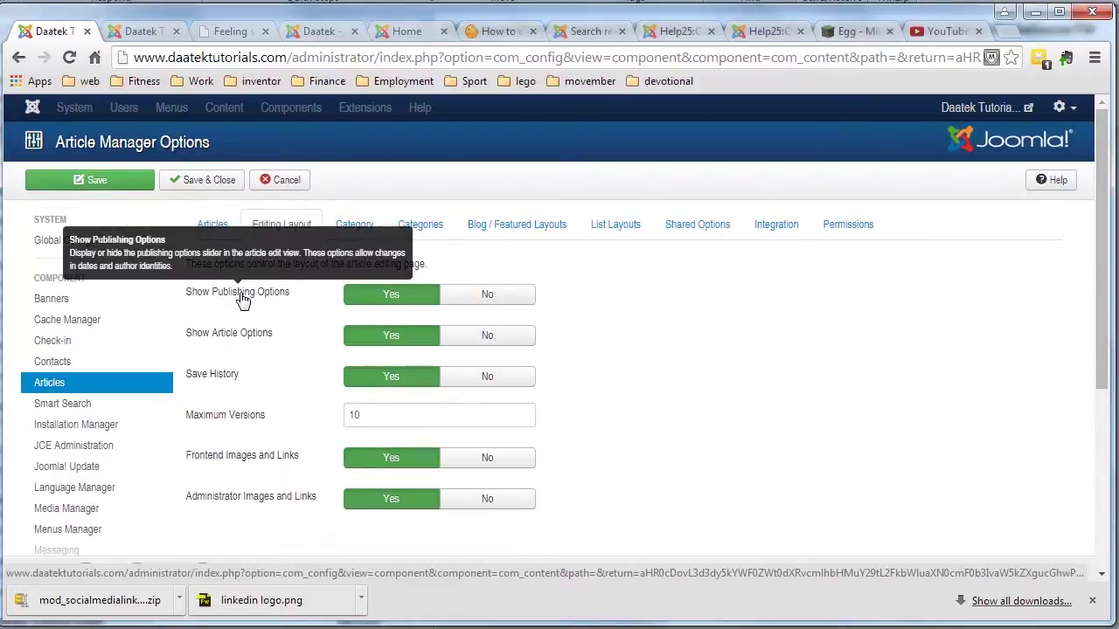
pyautogui.moveTo(240, 303)
# Switch to the backpacks article's edit page and look over its content
pyautogui.click(140, 32)
pyautogui.scroll(-2, 222, 238)
pyautogui.scroll(3, 223, 237)
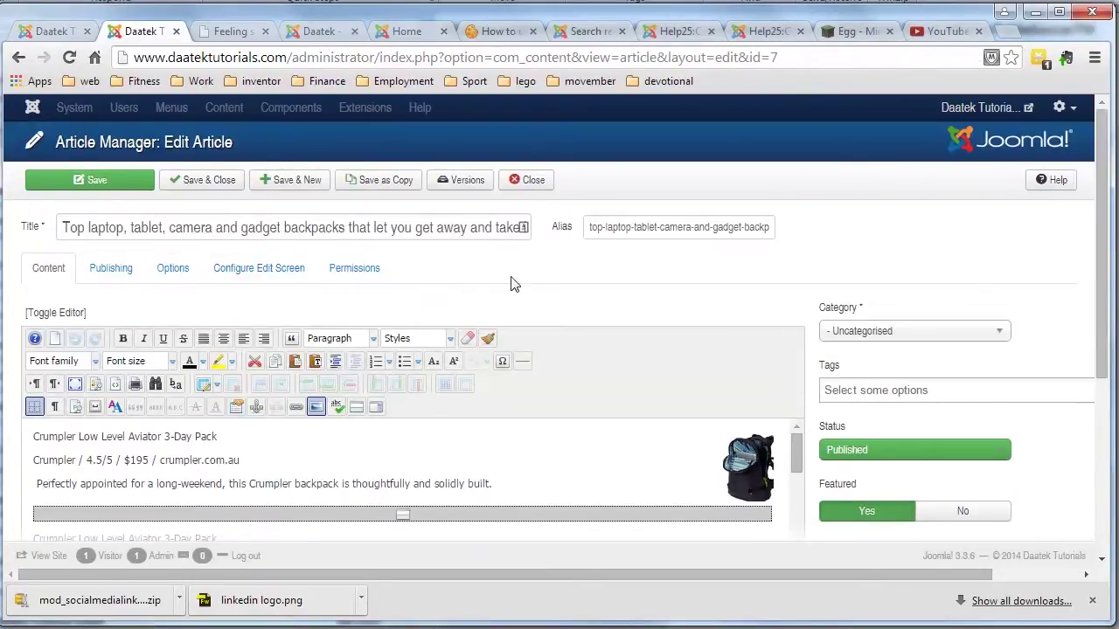
pyautogui.scroll(-3, 512, 283)
pyautogui.scroll(-3, 374, 292)
pyautogui.scroll(6, 375, 292)
pyautogui.scroll(-5, 682, 259)
pyautogui.scroll(5, 507, 288)
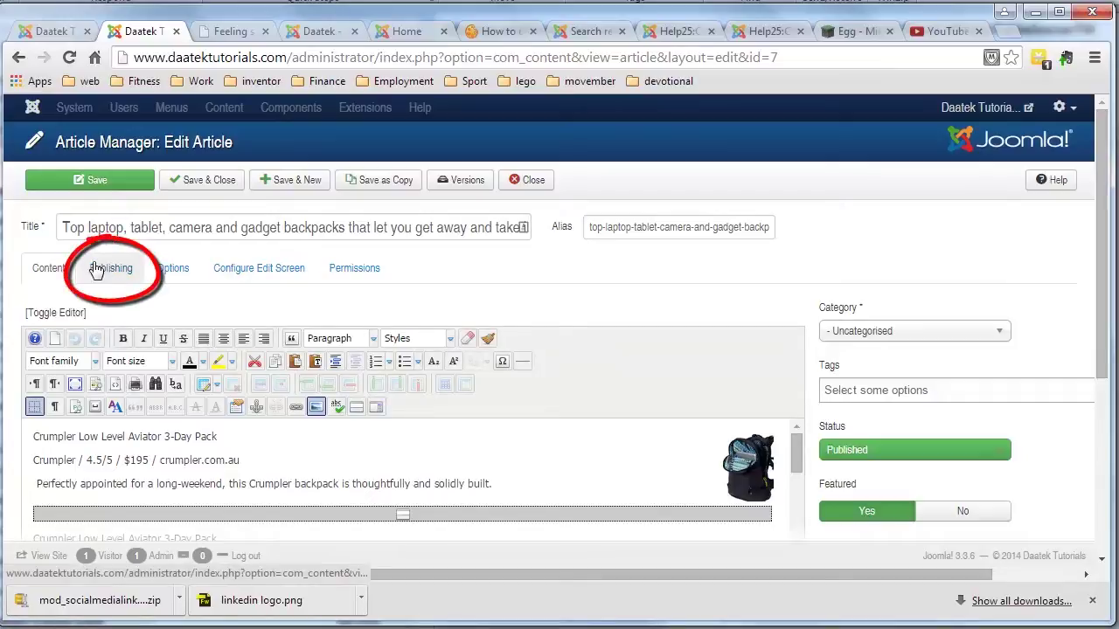
pyautogui.click(110, 276)
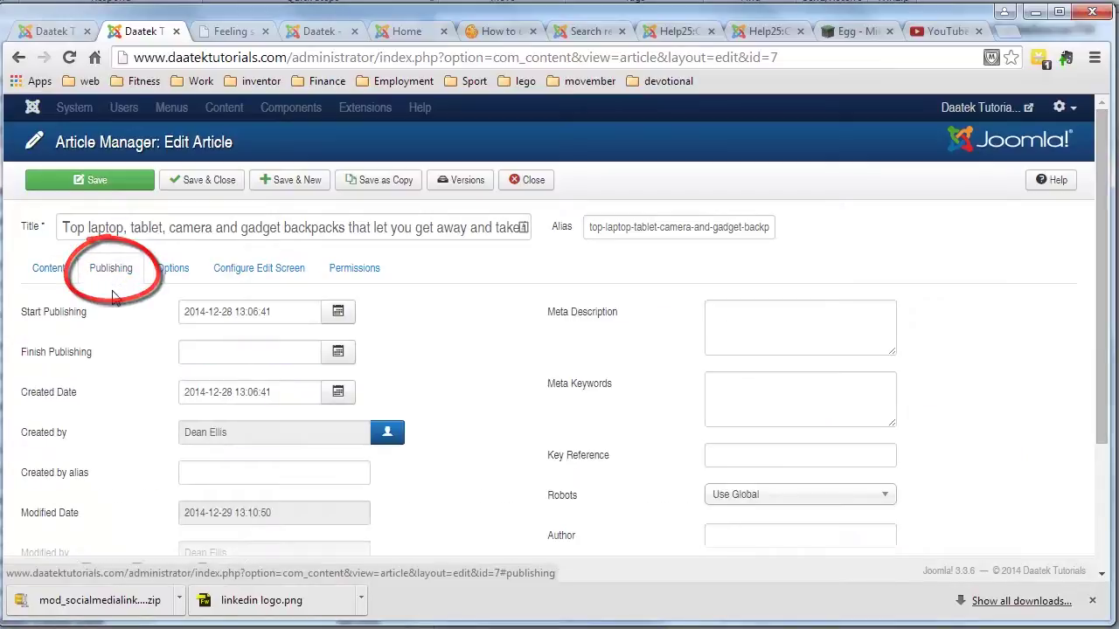
pyautogui.scroll(-2, 48, 311)
pyautogui.scroll(2, 48, 314)
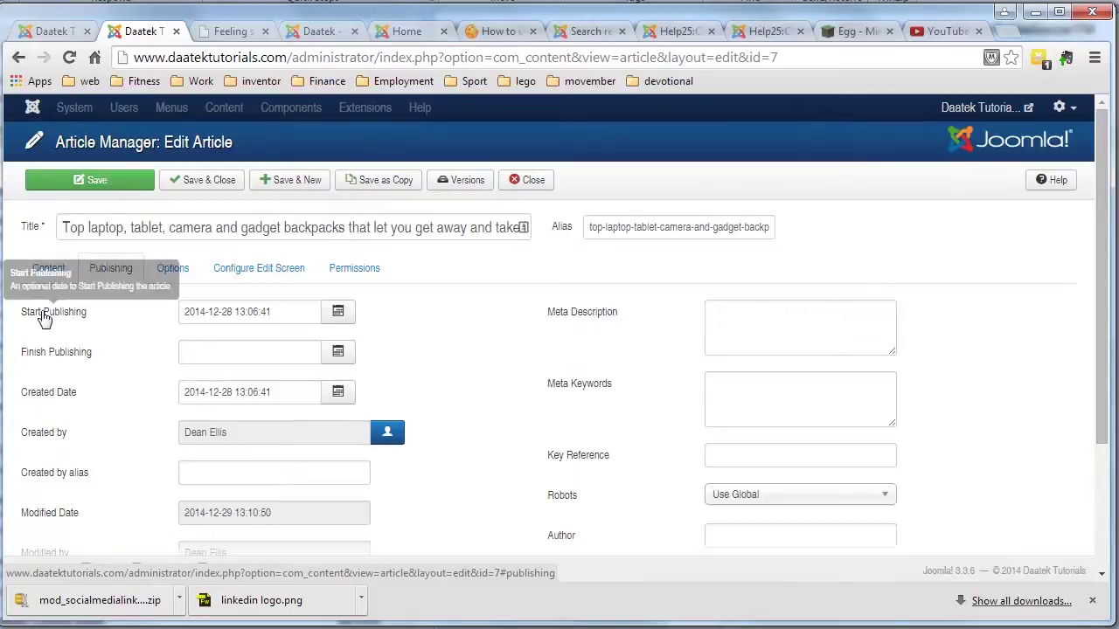
pyautogui.scroll(-2, 476, 373)
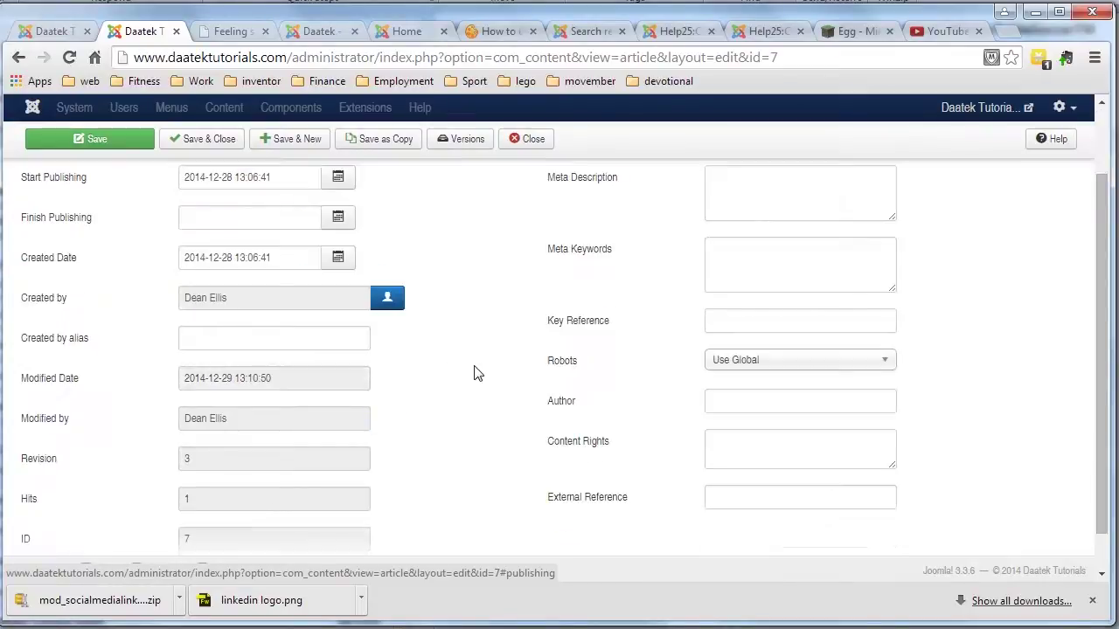
pyautogui.scroll(1, 680, 333)
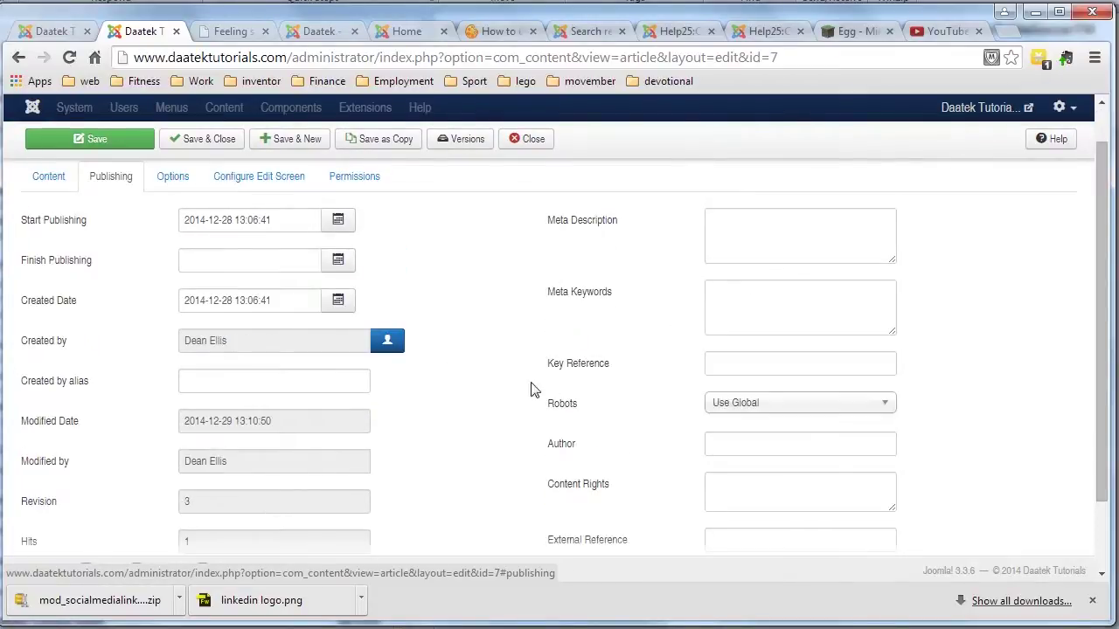
pyautogui.scroll(-1, 372, 312)
pyautogui.scroll(2, 447, 414)
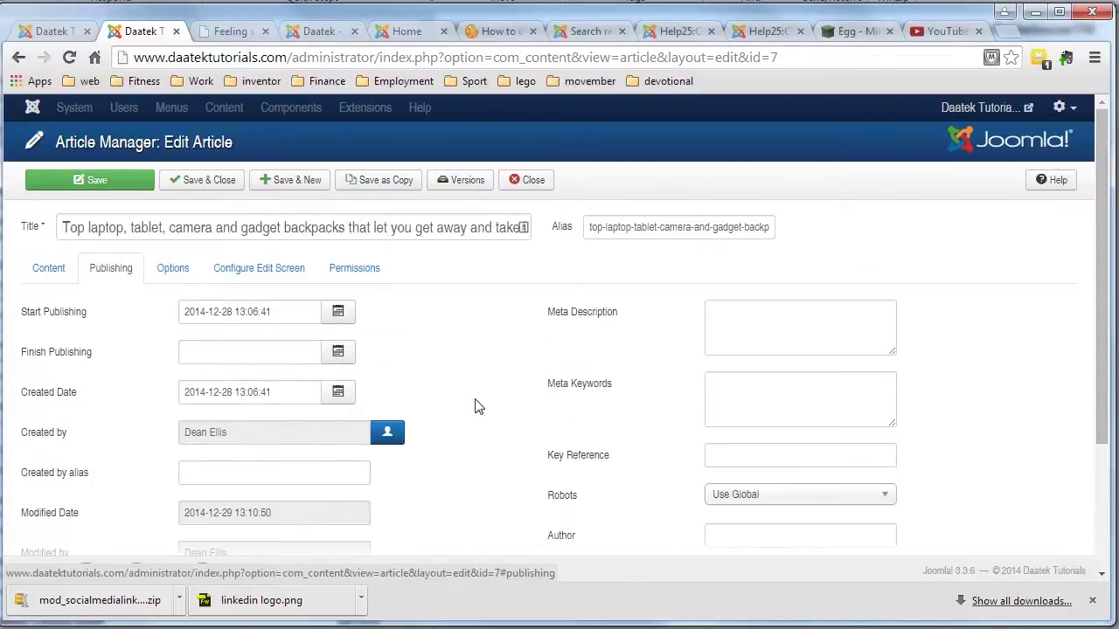
# Set Show Publishing Options to No in Article Manager Options and save
pyautogui.click(55, 32)
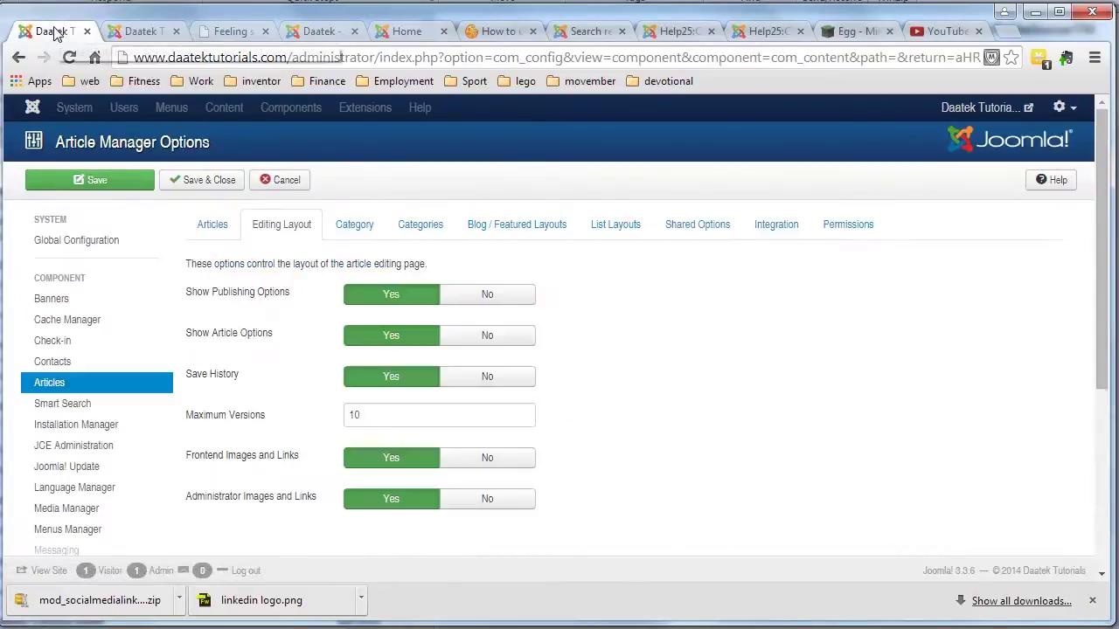
pyautogui.click(479, 297)
pyautogui.click(89, 179)
# Reload the backpacks article editor to confirm its Publishing section is gone, then return to Options
pyautogui.click(149, 32)
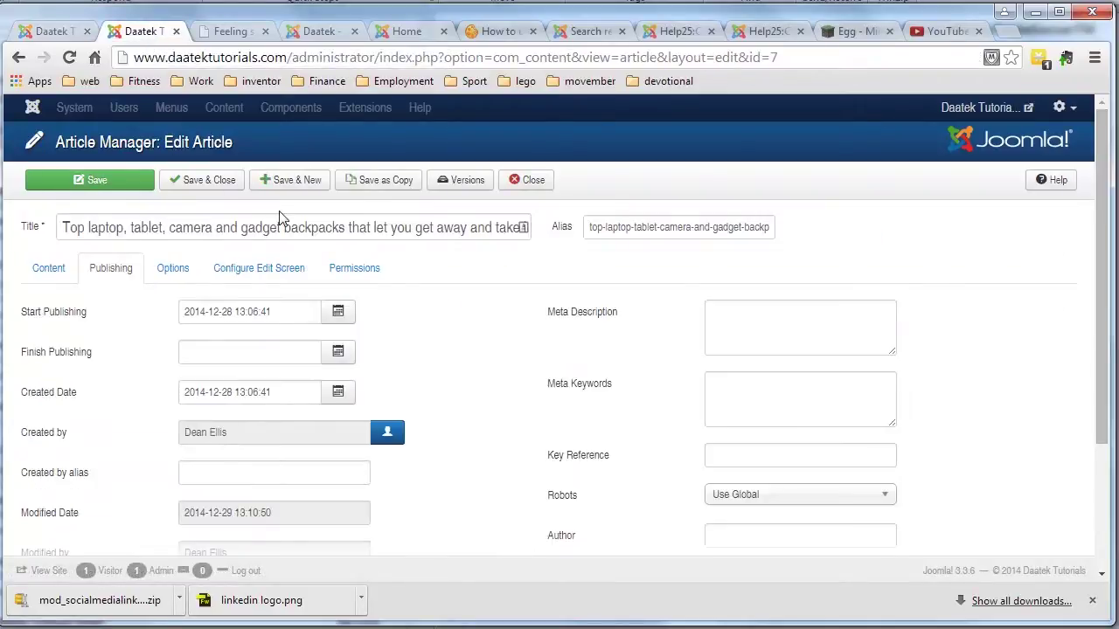
pyautogui.scroll(-2, 381, 306)
pyautogui.scroll(2, 381, 306)
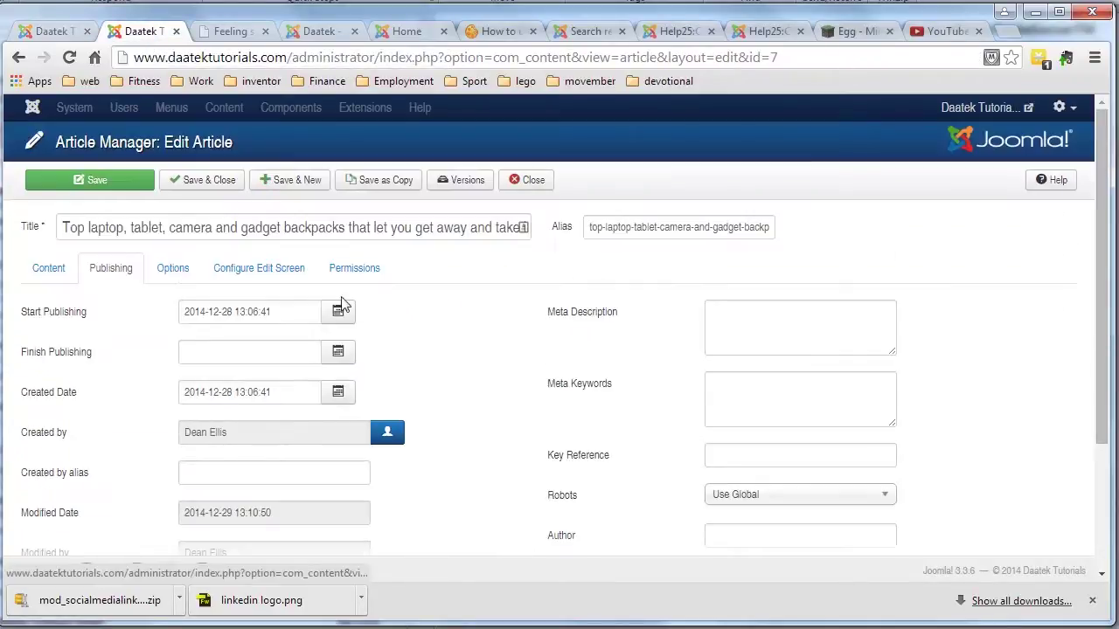
pyautogui.click(48, 270)
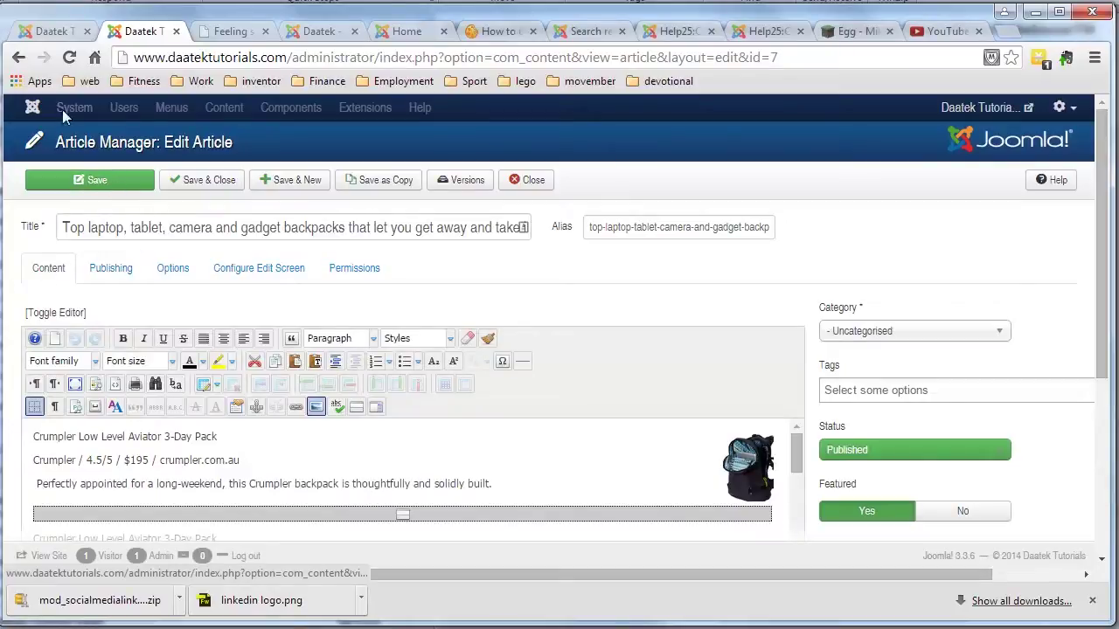
pyautogui.click(69, 59)
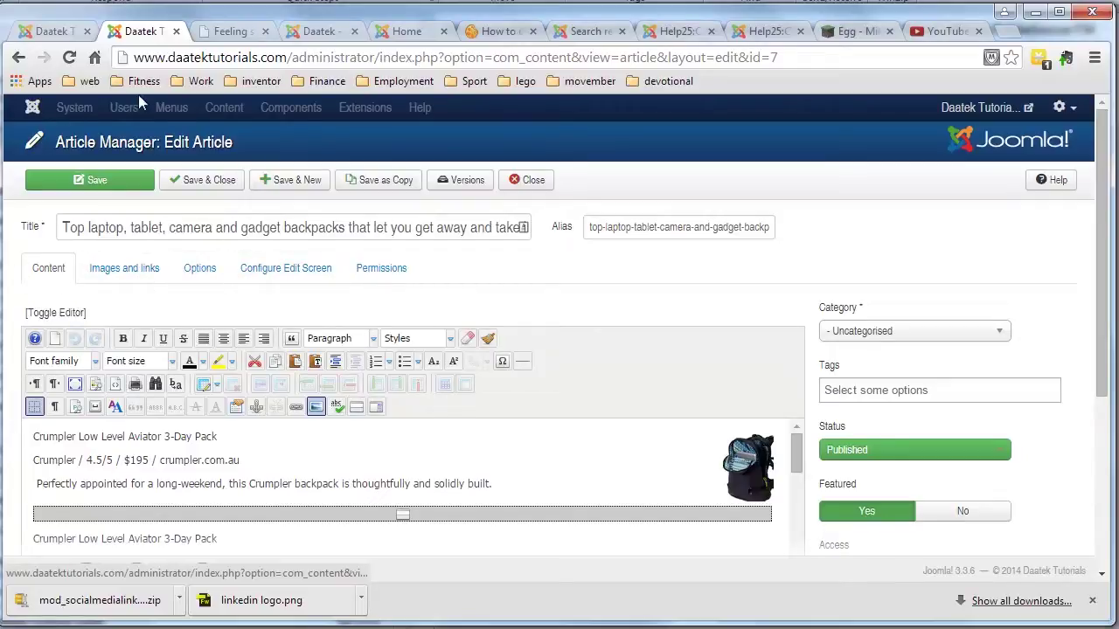
pyautogui.click(49, 32)
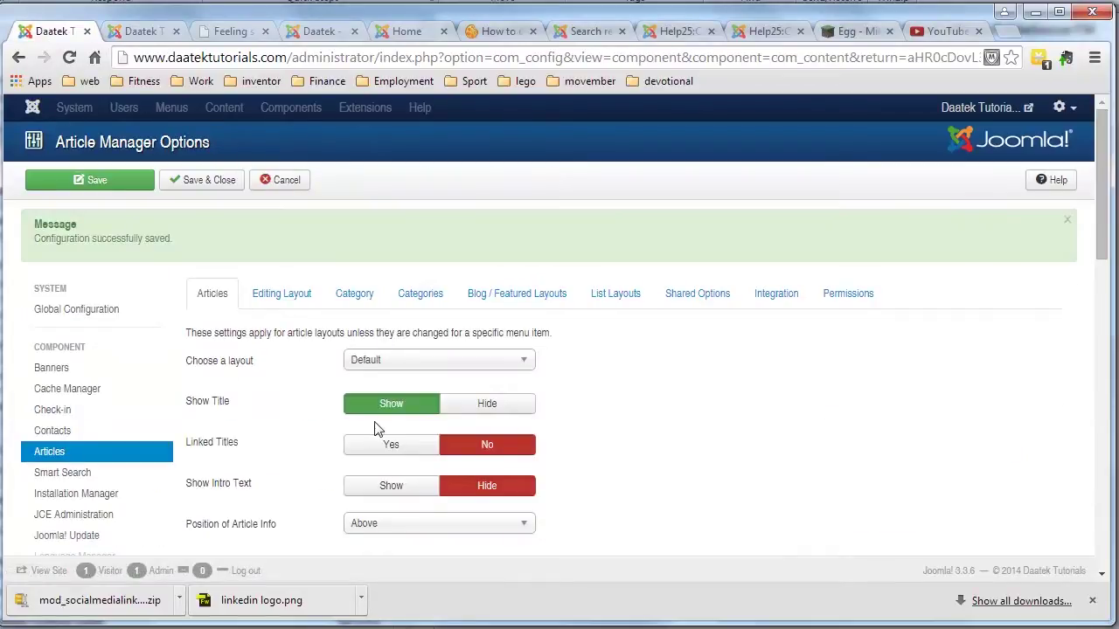
pyautogui.click(122, 33)
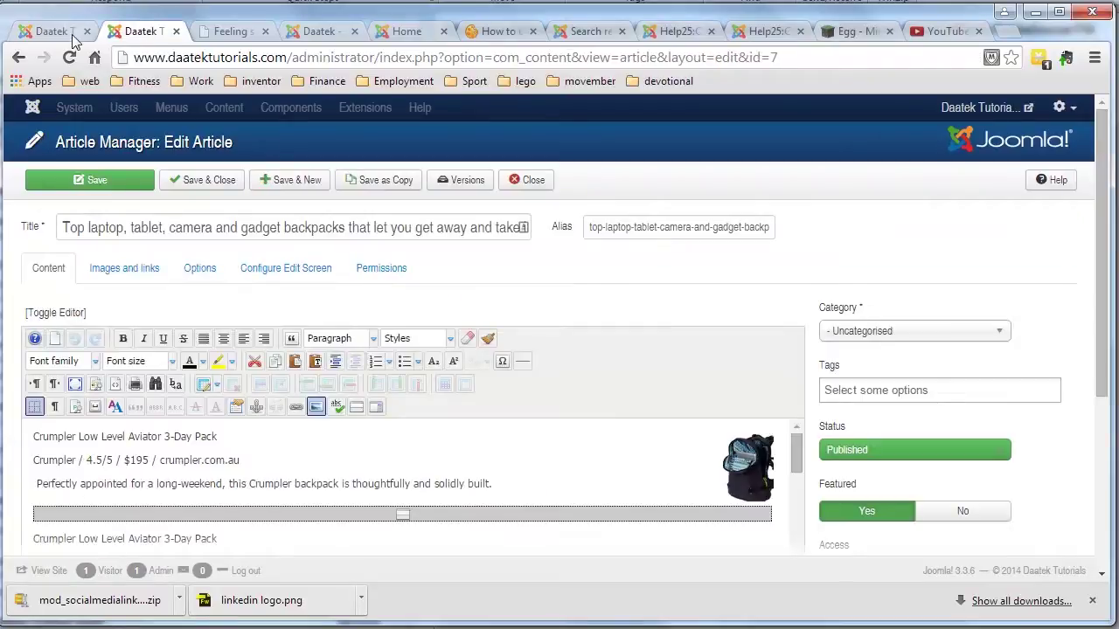
pyautogui.click(53, 33)
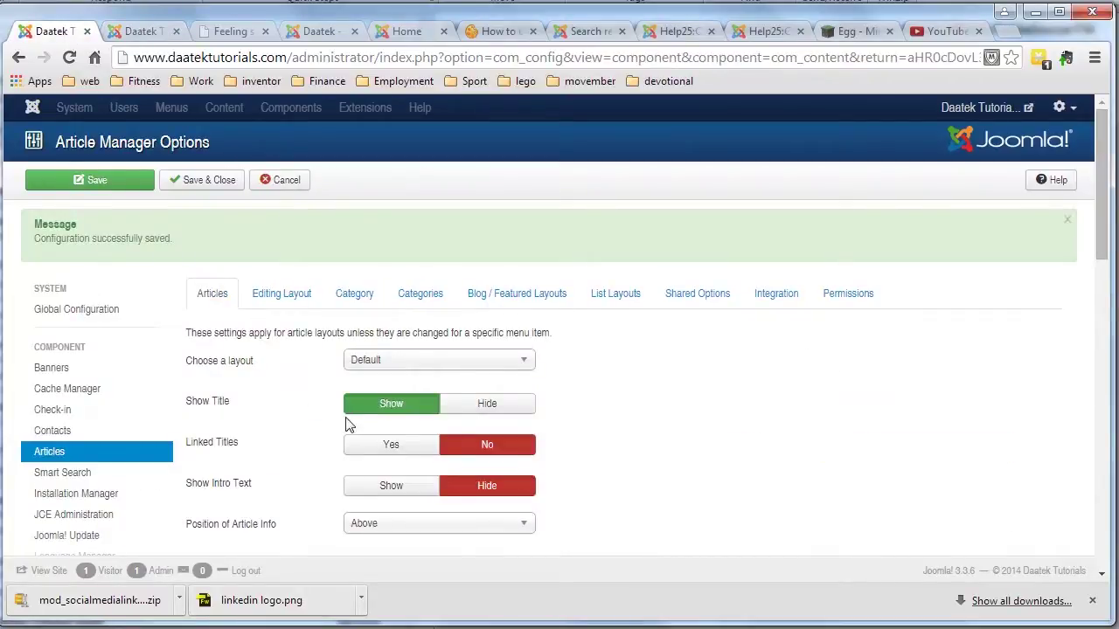
# Set Show Publishing Options back to Yes under Editing Layout and return to the article editor
pyautogui.click(281, 293)
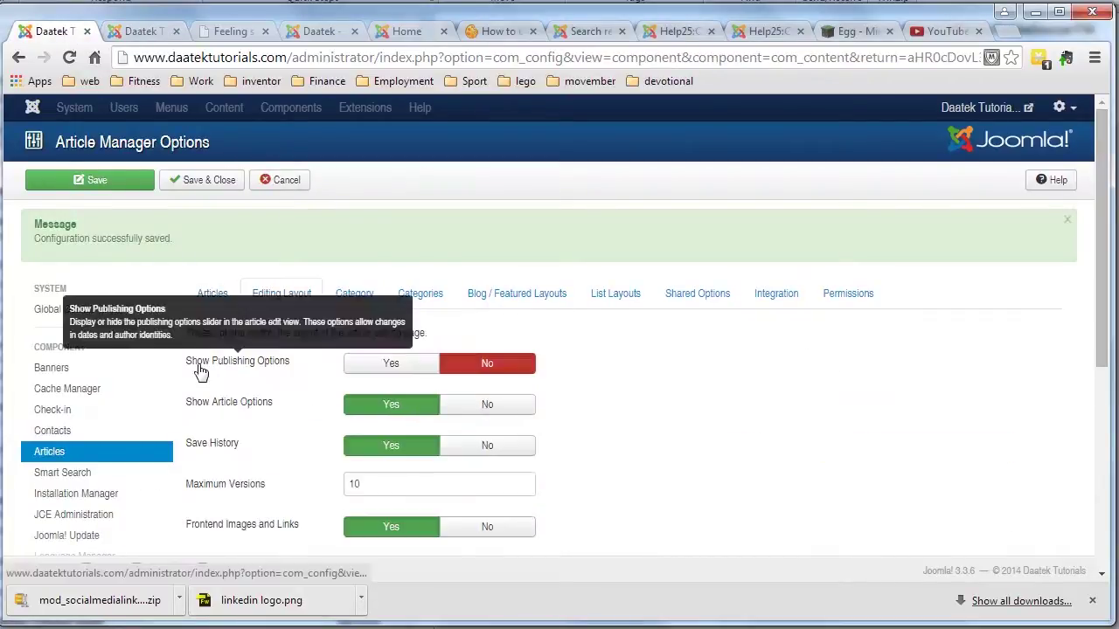
pyautogui.click(396, 376)
pyautogui.moveTo(198, 414)
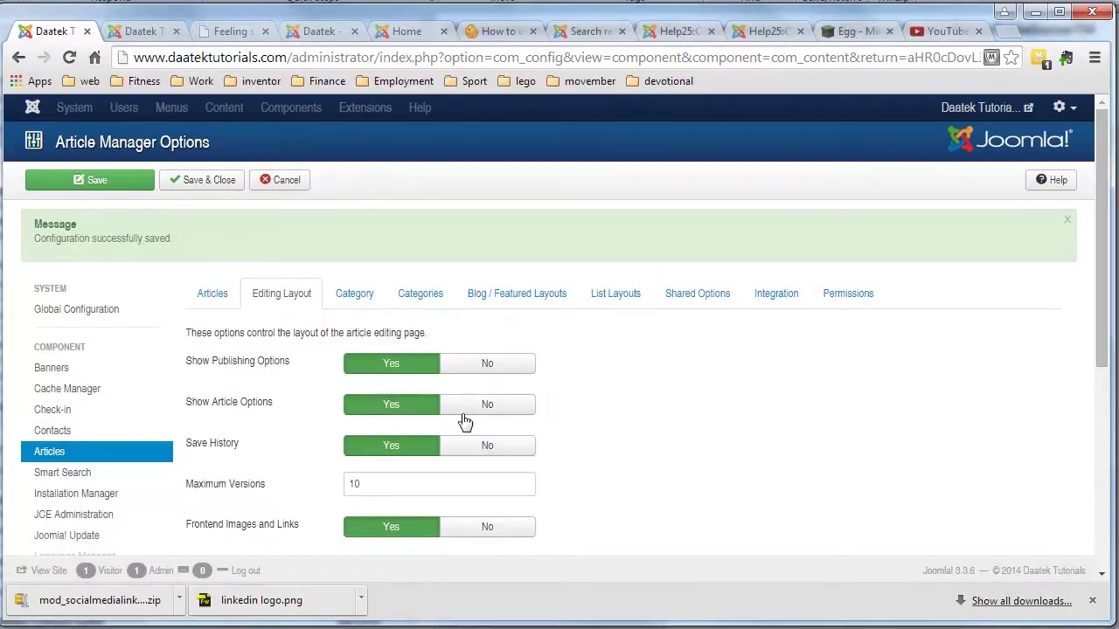
pyautogui.click(149, 34)
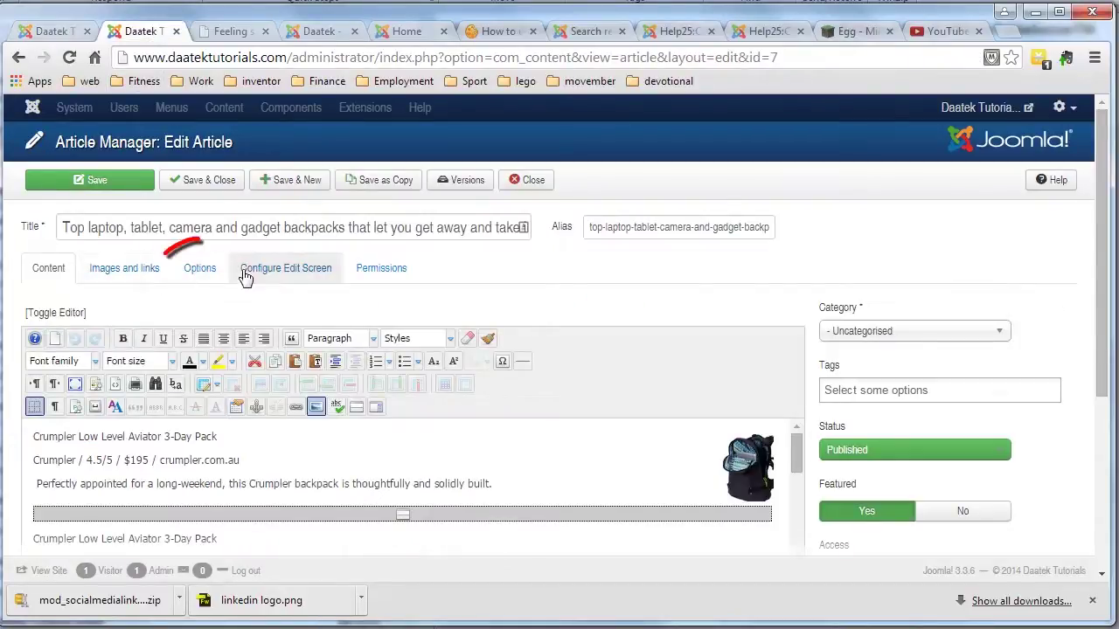
# View the backpacks article's Options, where Show Title, Show Tags and every other setting is Use Global
pyautogui.click(198, 273)
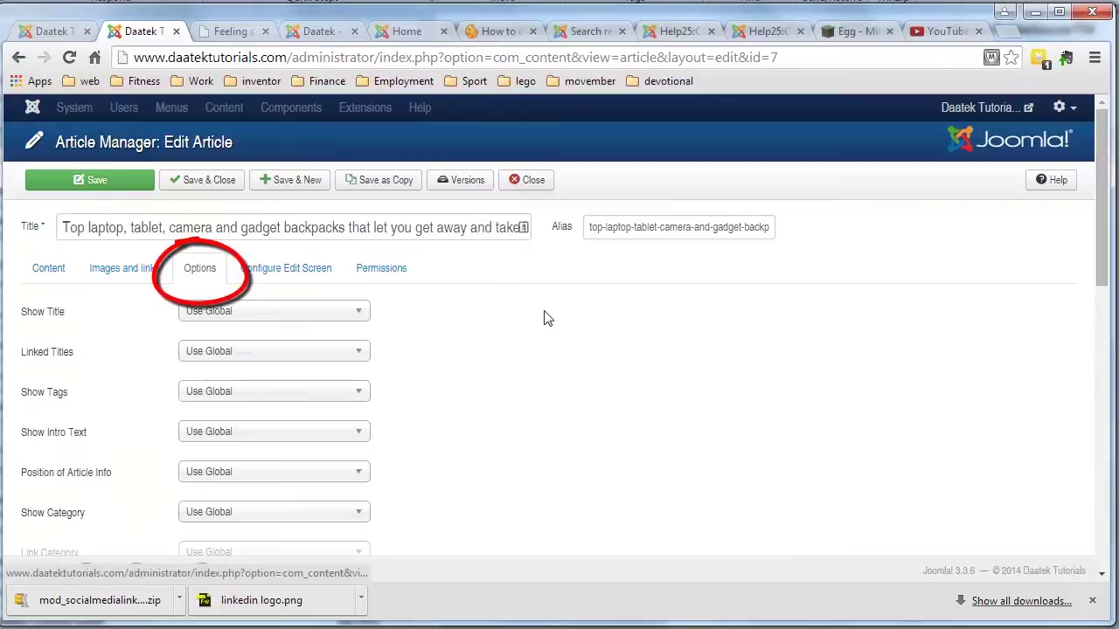
pyautogui.scroll(-8, 544, 319)
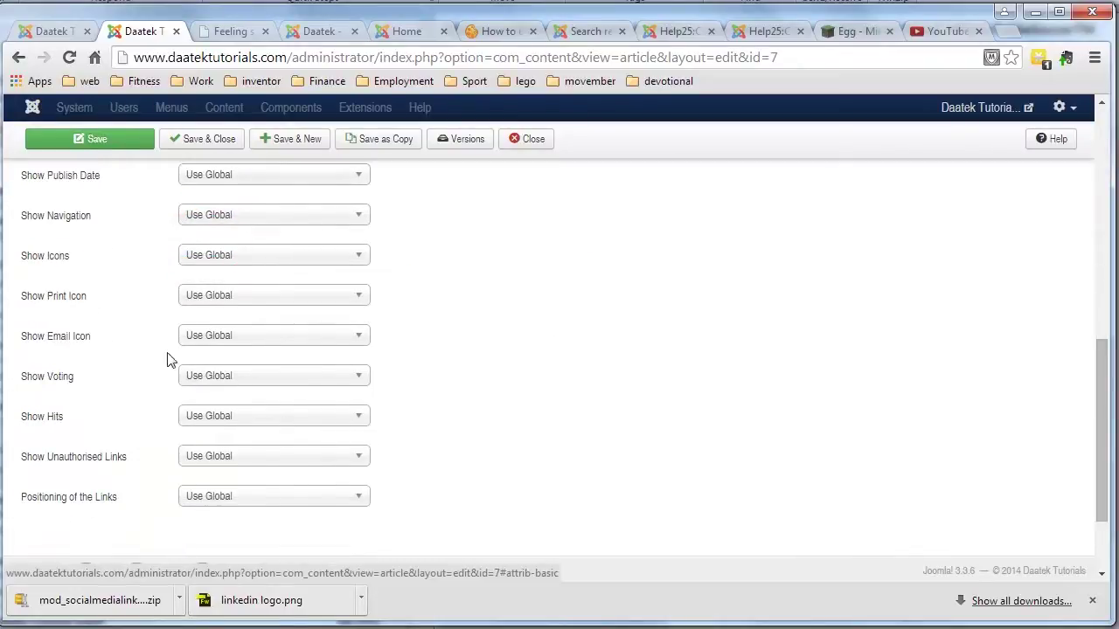
pyautogui.scroll(10, 131, 358)
pyautogui.scroll(-8, 145, 305)
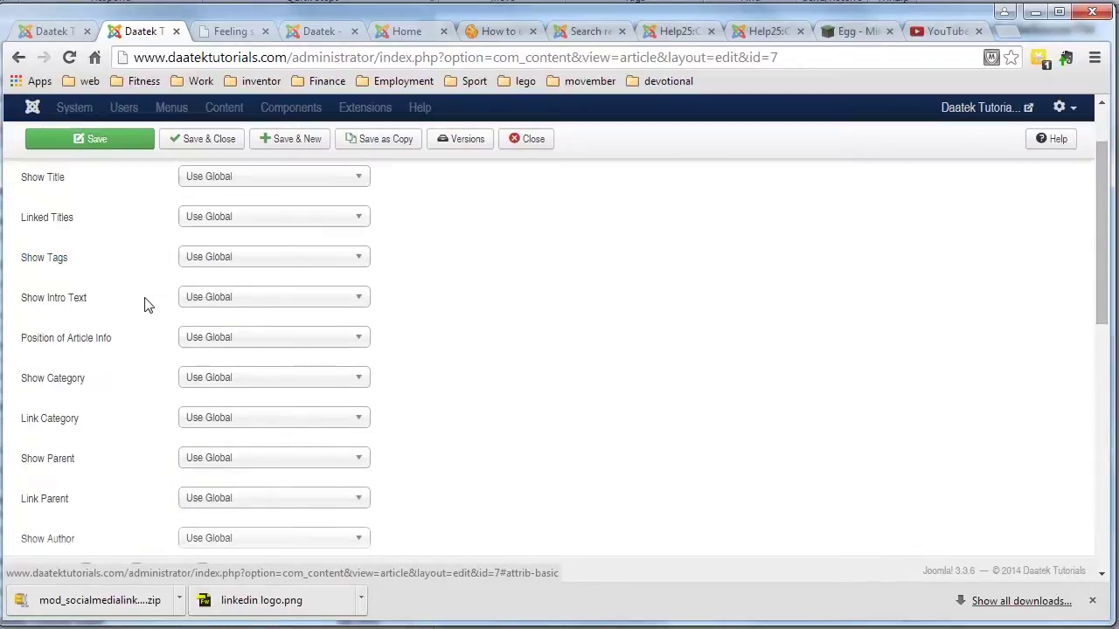
pyautogui.scroll(10, 147, 309)
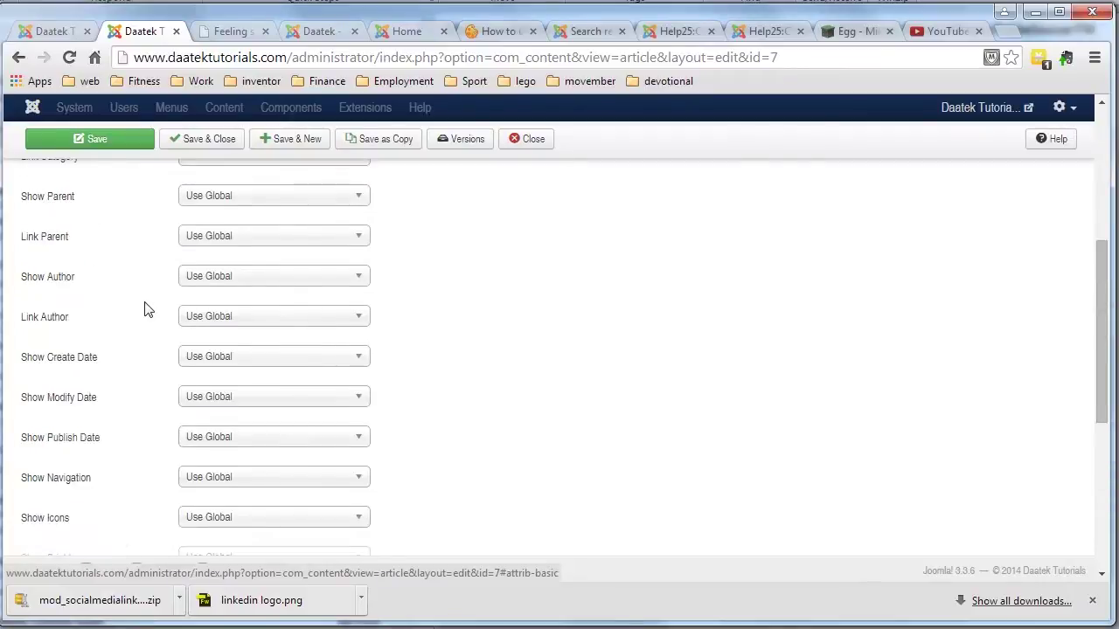
# Compare these with the global Articles display settings in Article Manager Options
pyautogui.click(37, 34)
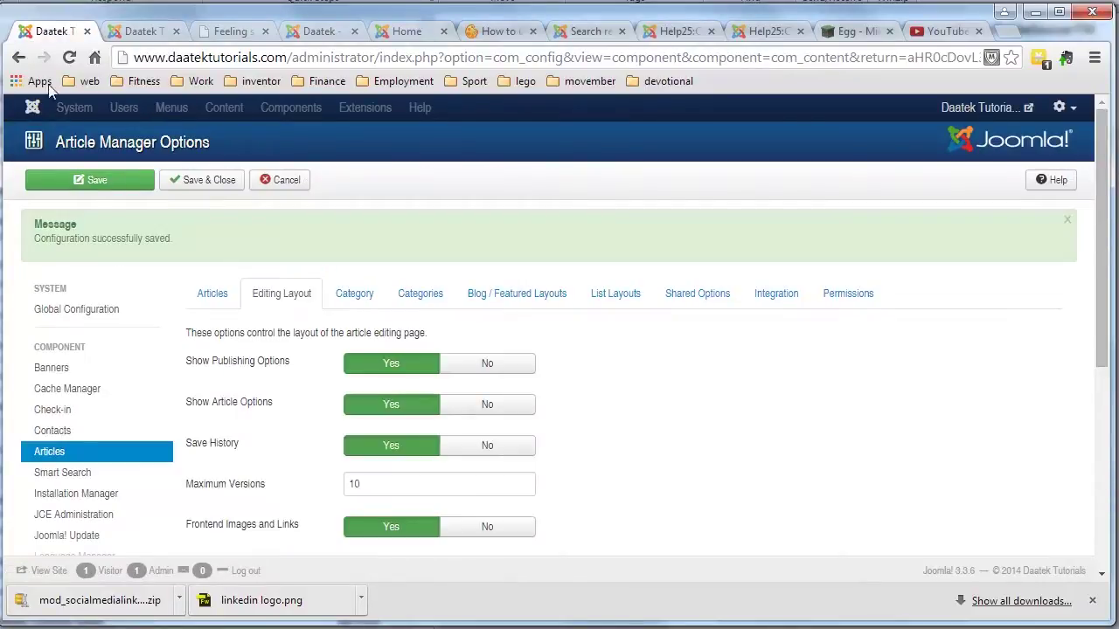
pyautogui.click(202, 294)
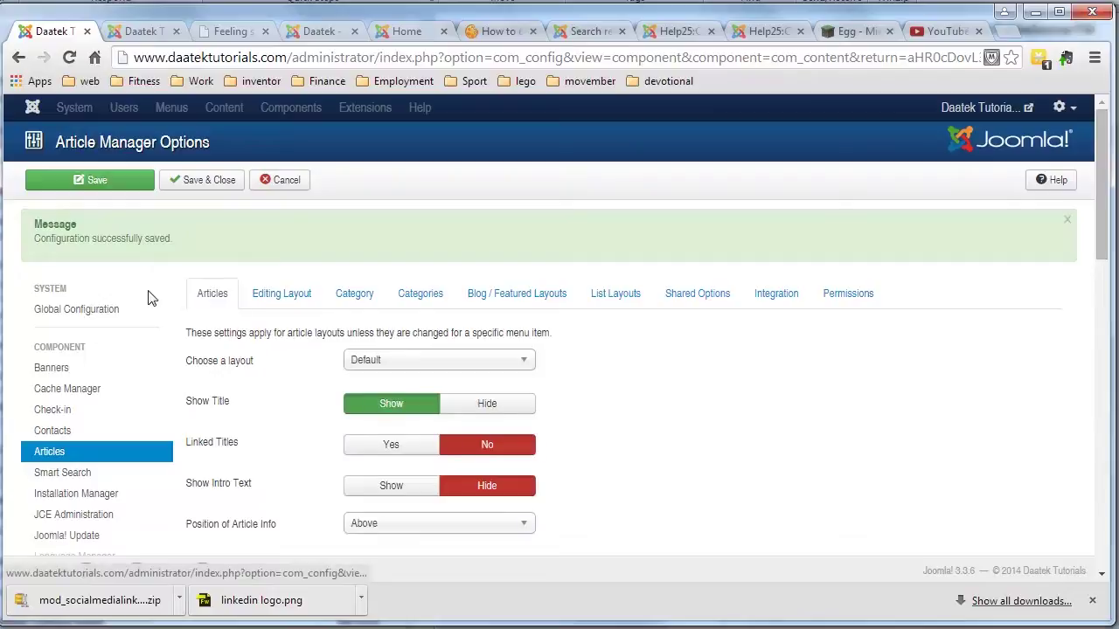
pyautogui.scroll(-4, 665, 358)
pyautogui.scroll(-6, 655, 358)
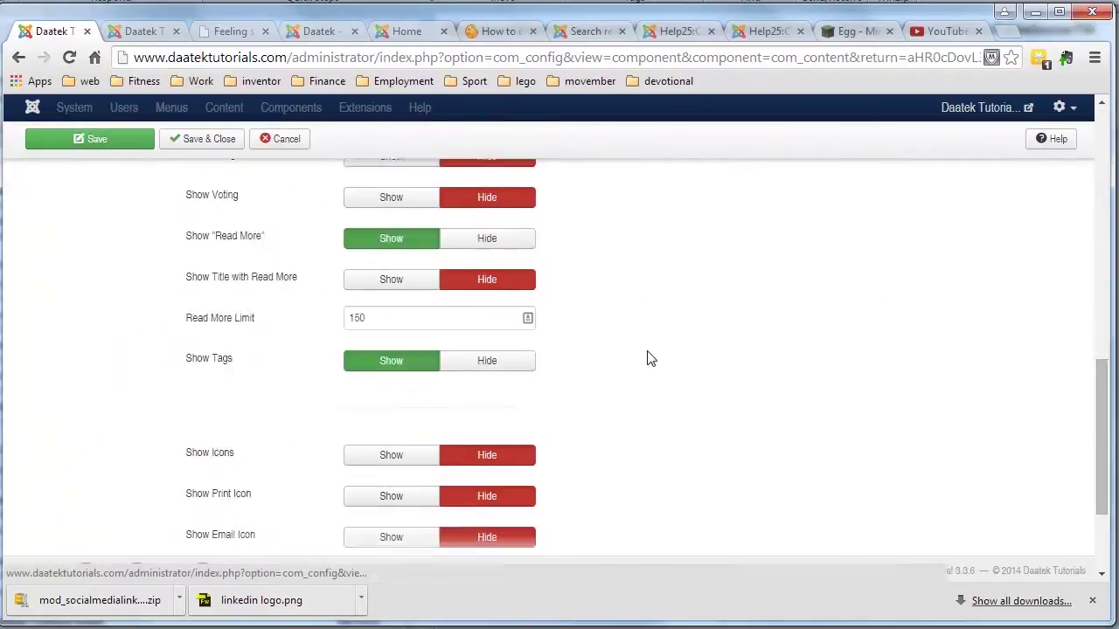
pyautogui.scroll(7, 652, 357)
pyautogui.click(143, 31)
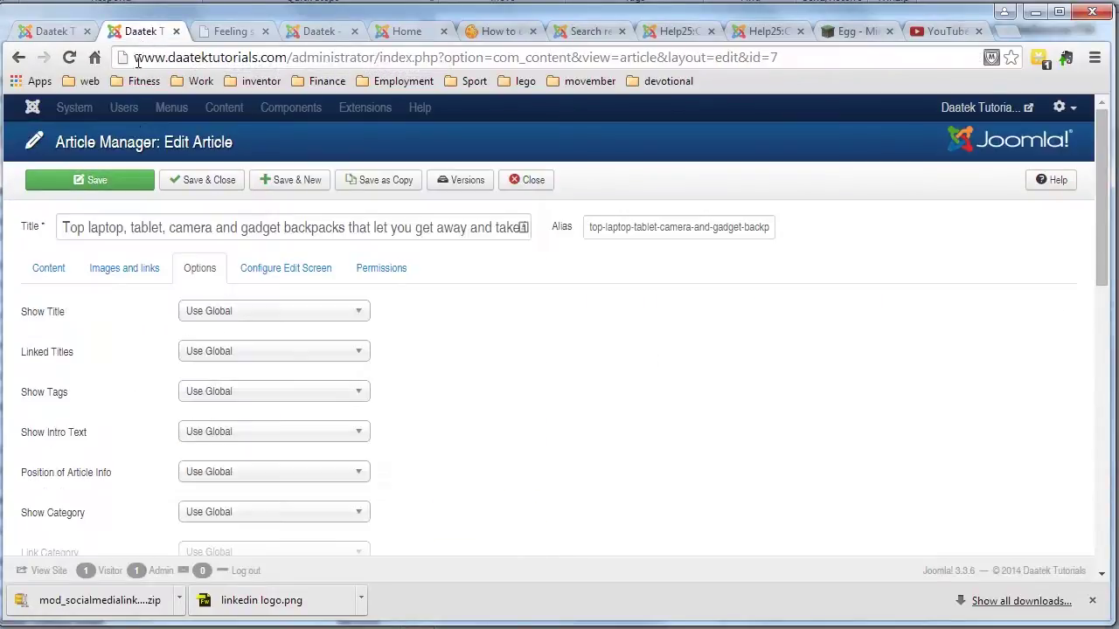
# Set Show Article Options to No and reload the backpacks article, which now lacks an Options section
pyautogui.hotkey('ctrl', 'shift', 'Tab')
pyautogui.scroll(3, 142, 183)
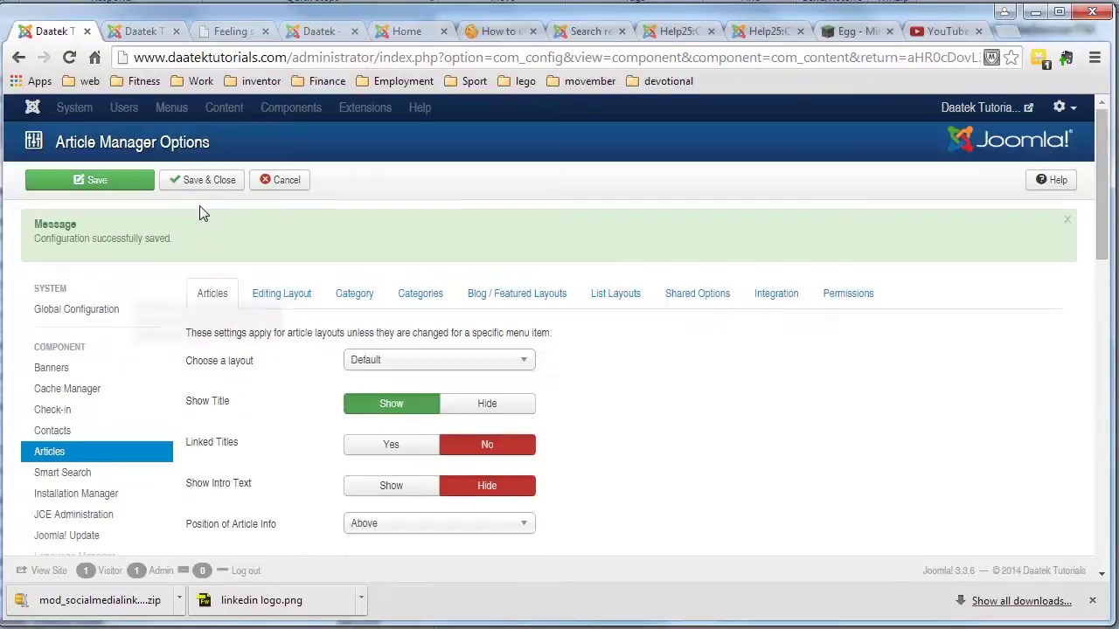
pyautogui.click(282, 297)
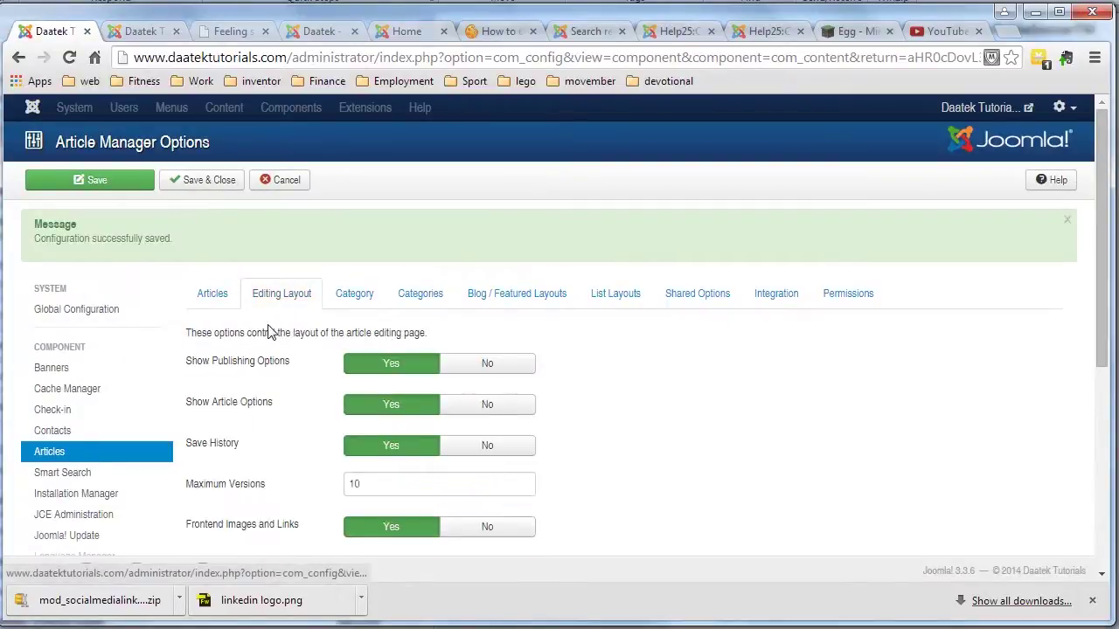
pyautogui.click(477, 409)
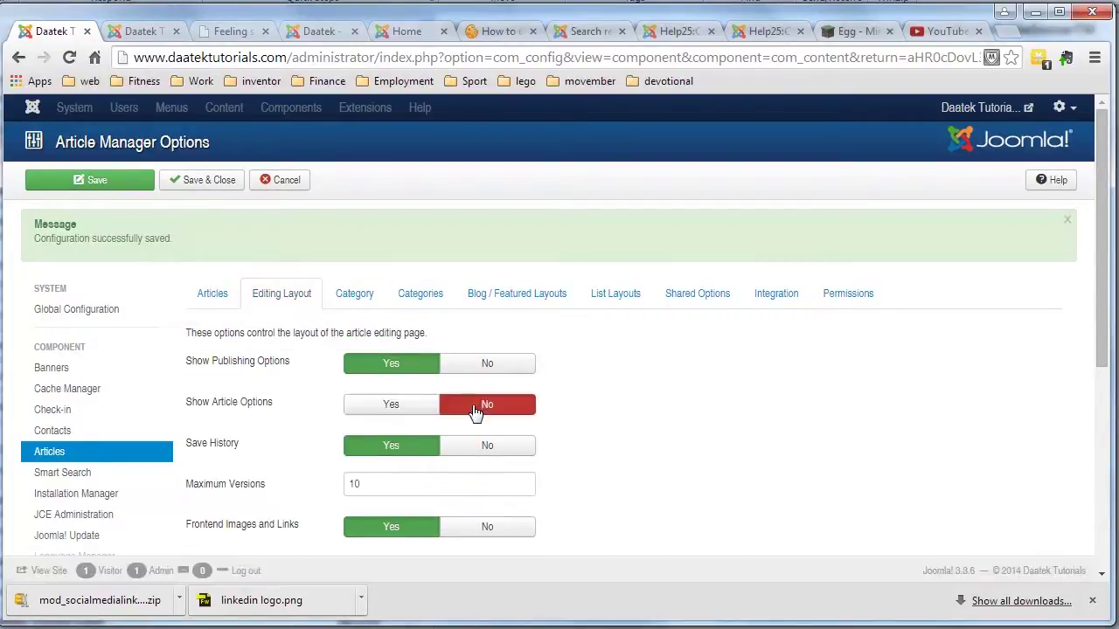
pyautogui.hotkey('ctrl', 'Tab')
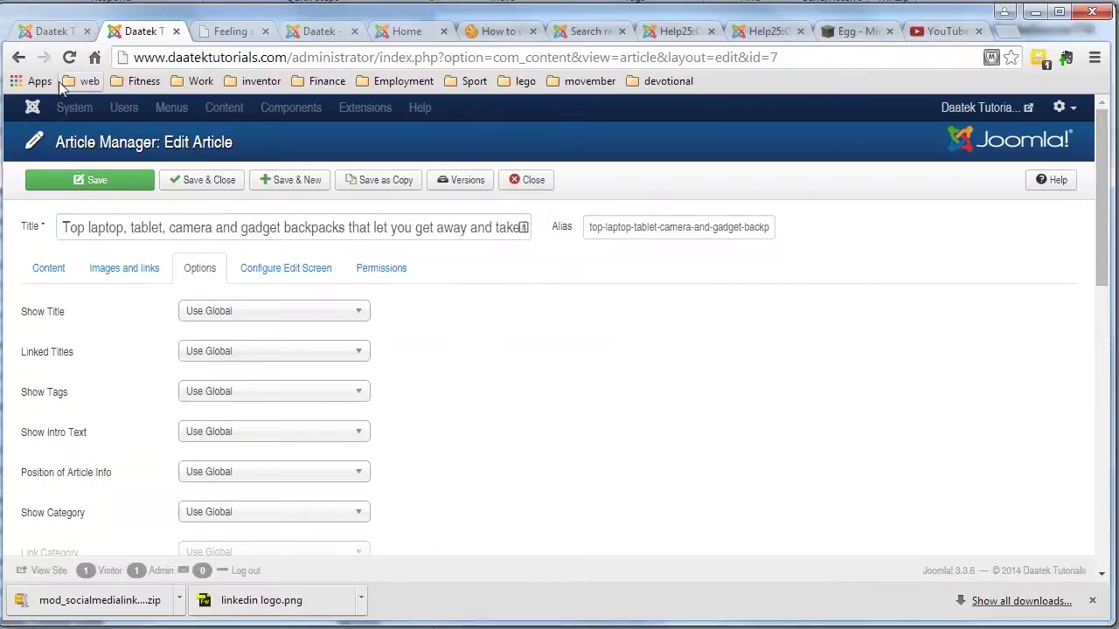
pyautogui.click(70, 59)
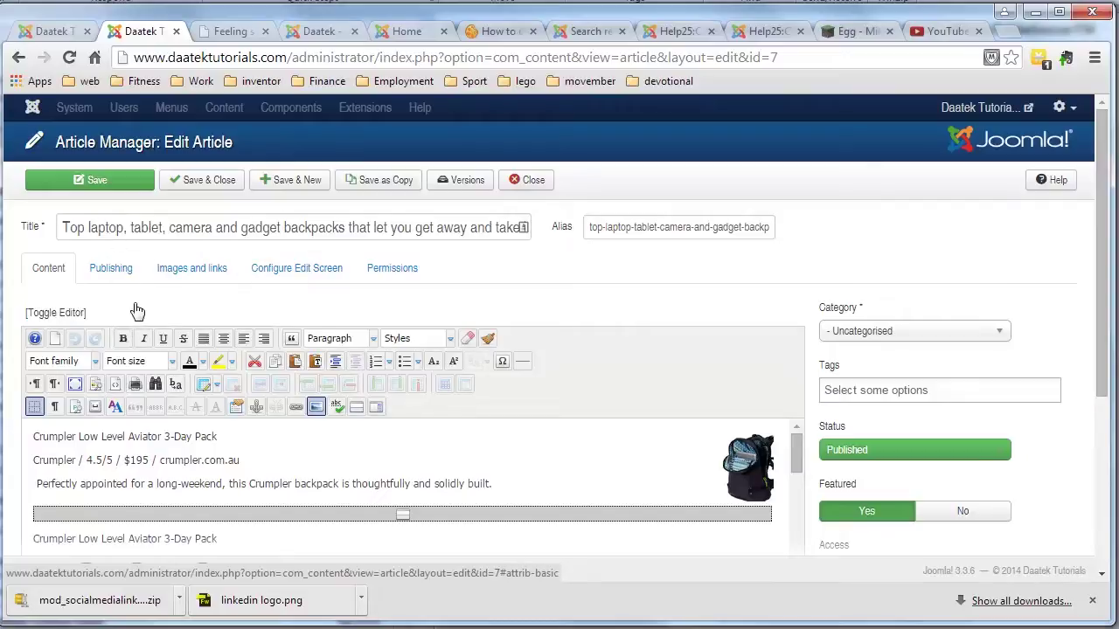
# Look over the global Articles settings: Show Title on, Linked Titles No, Show Intro Text hidden
pyautogui.click(70, 36)
pyautogui.click(217, 294)
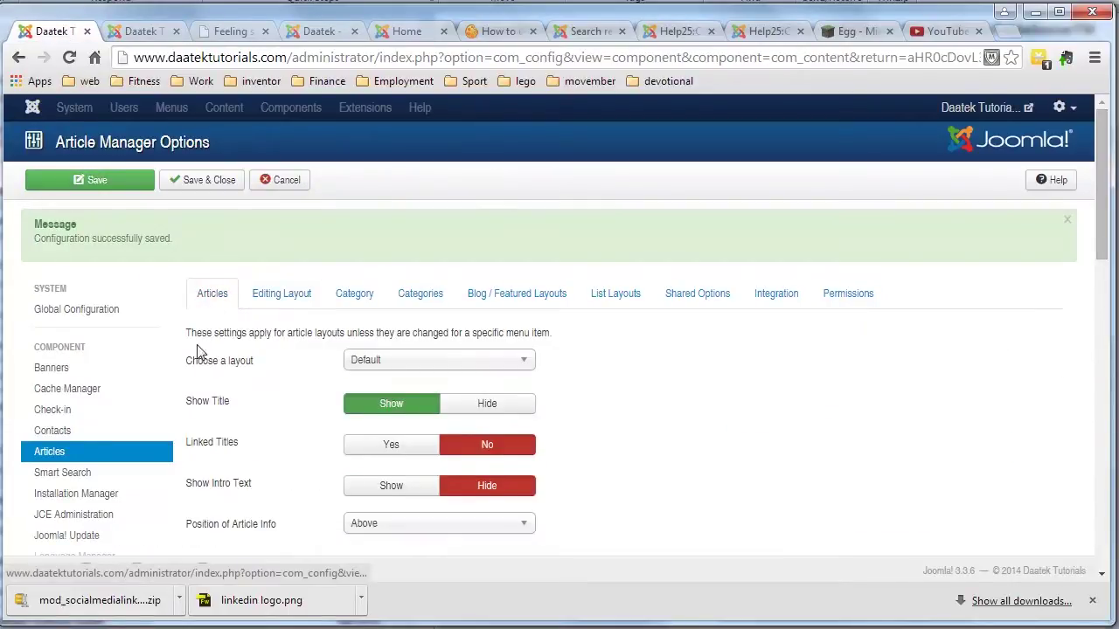
pyautogui.scroll(-4, 346, 385)
pyautogui.scroll(-3, 343, 385)
pyautogui.scroll(10, 343, 385)
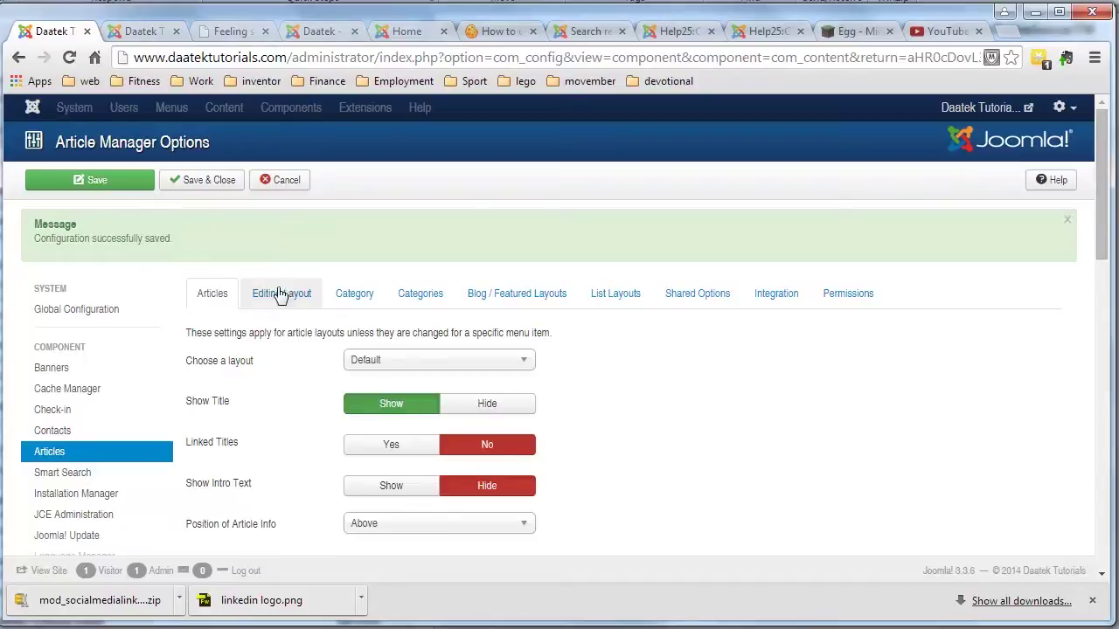
pyautogui.scroll(-5, 287, 310)
pyautogui.scroll(5, 292, 309)
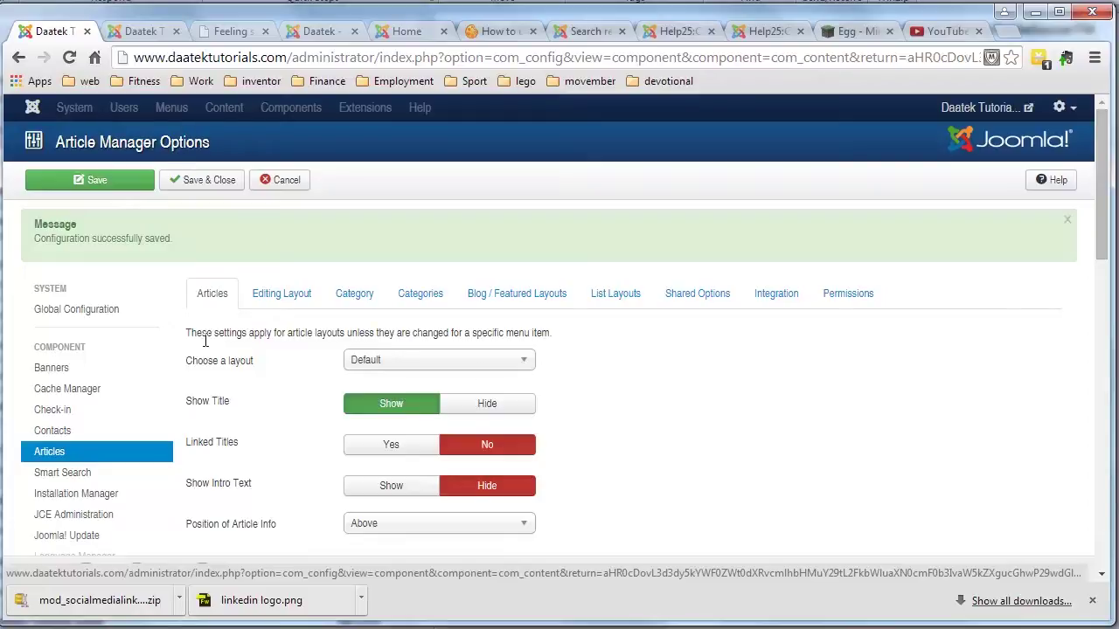
# Check that Editing Layout has Save History on with Maximum Versions 10, then return to the article
pyautogui.click(282, 299)
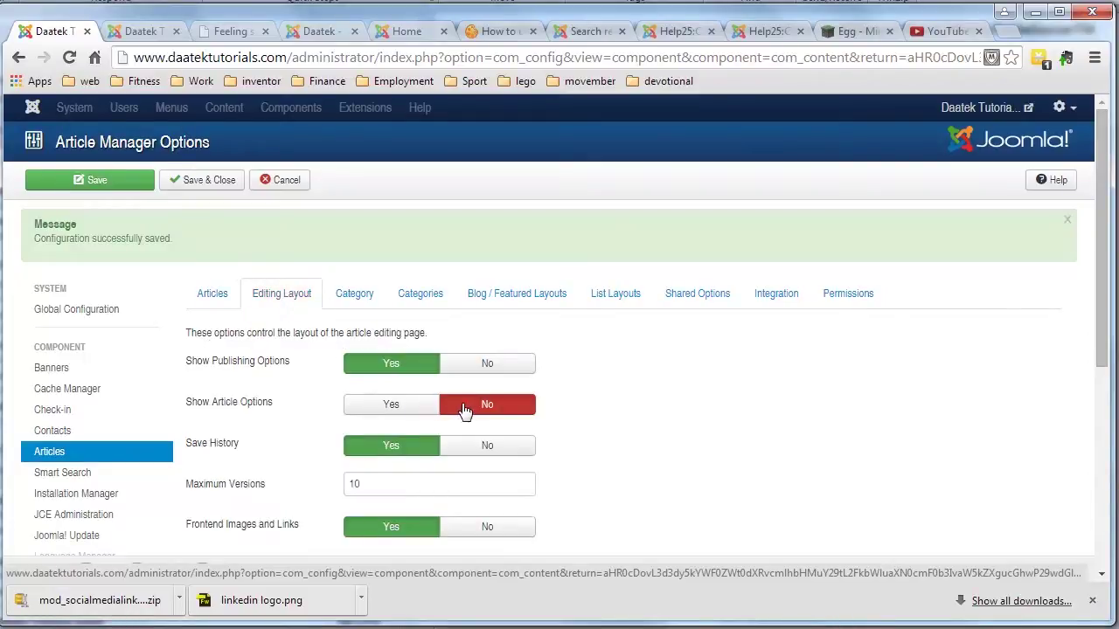
pyautogui.scroll(-2, 577, 453)
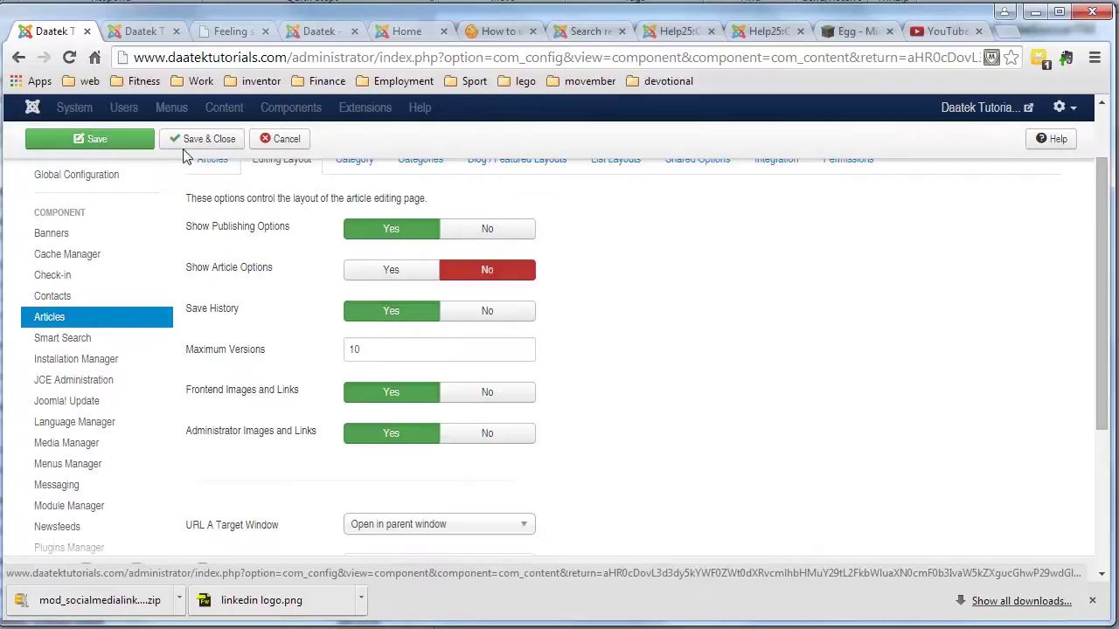
pyautogui.click(143, 33)
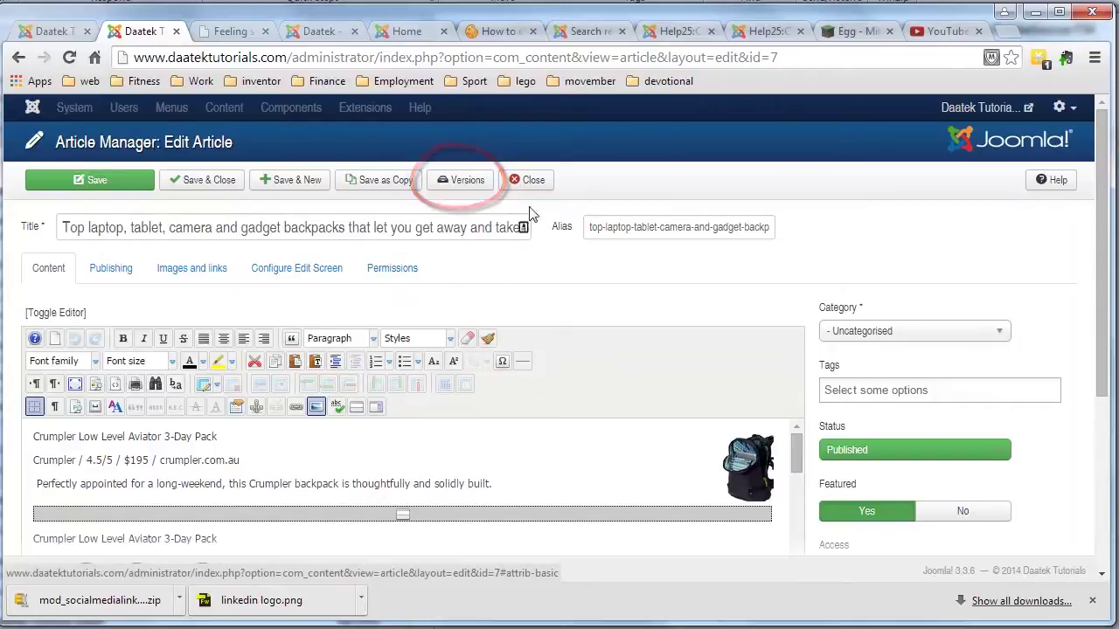
pyautogui.scroll(-3, 471, 358)
pyautogui.scroll(3, 470, 358)
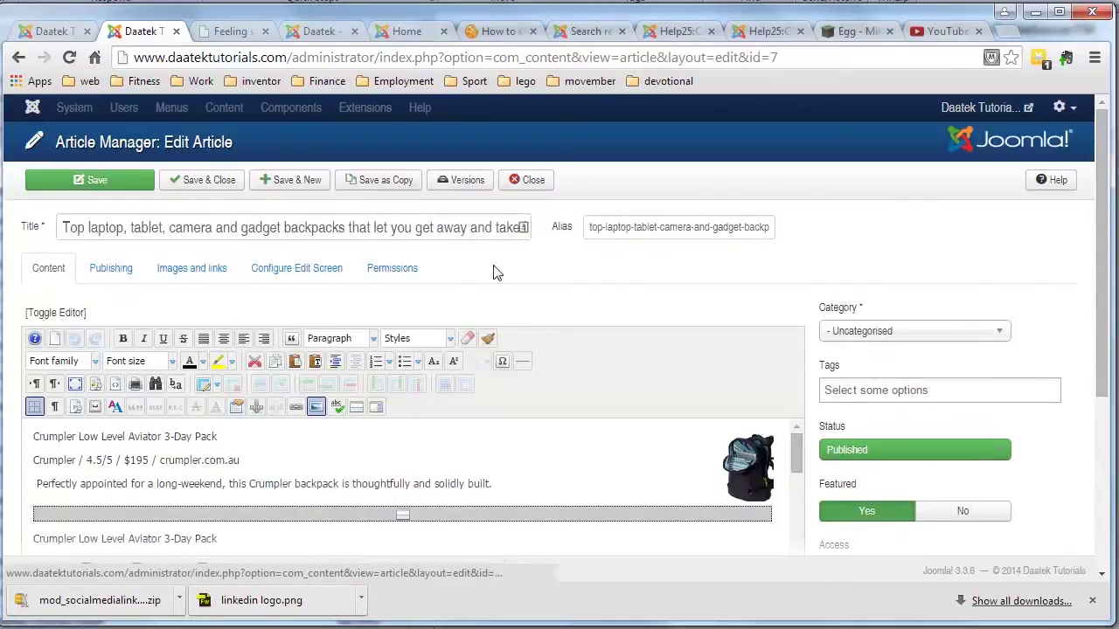
pyautogui.click(464, 179)
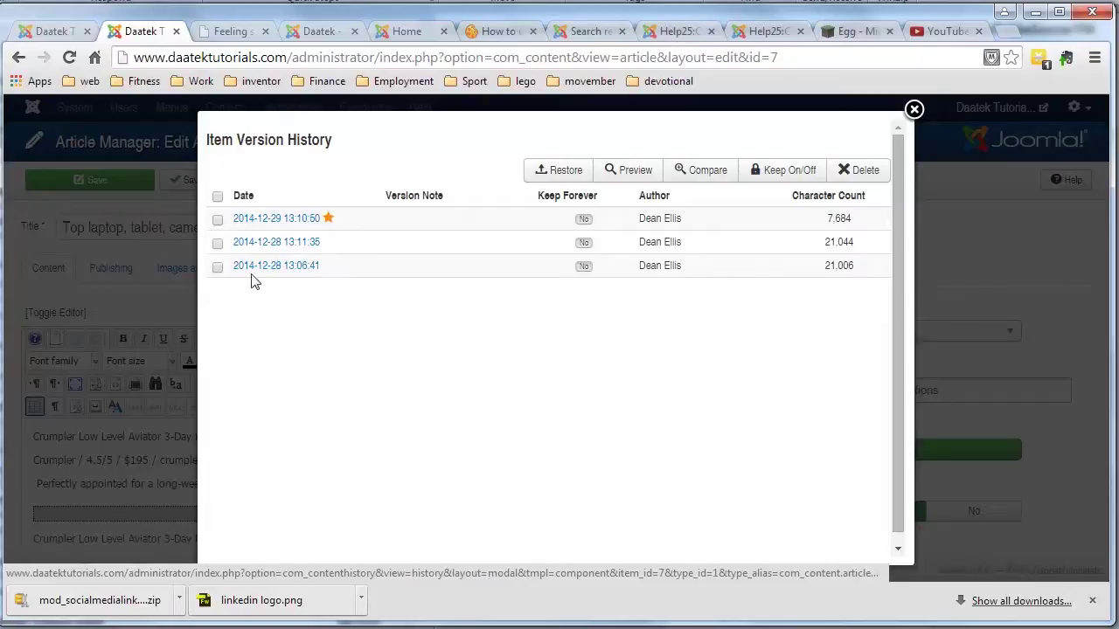
pyautogui.click(217, 270)
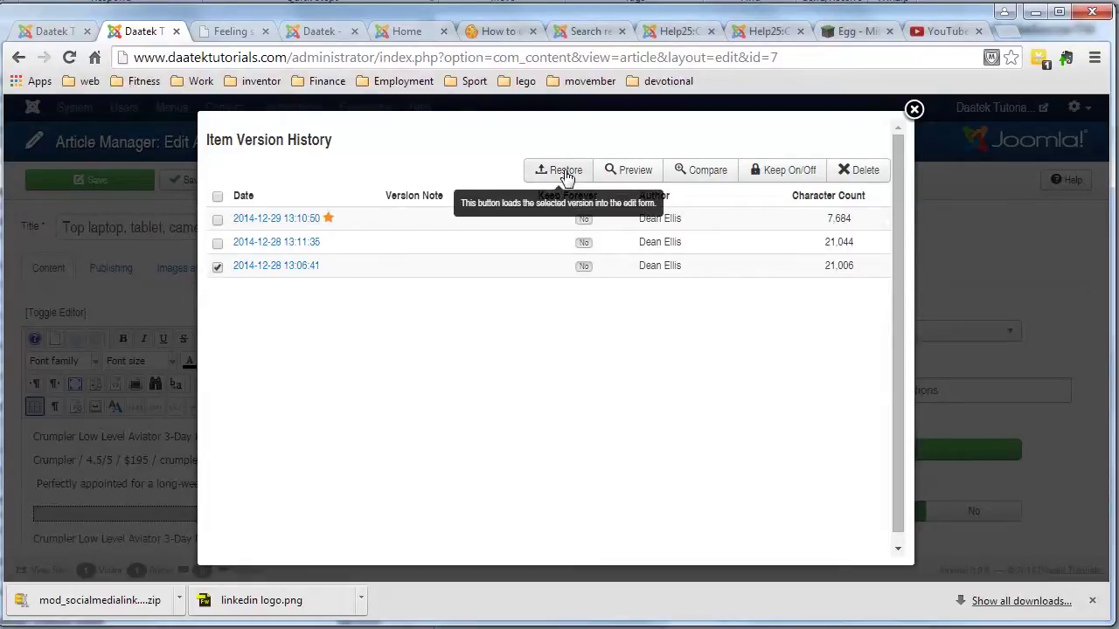
pyautogui.click(635, 175)
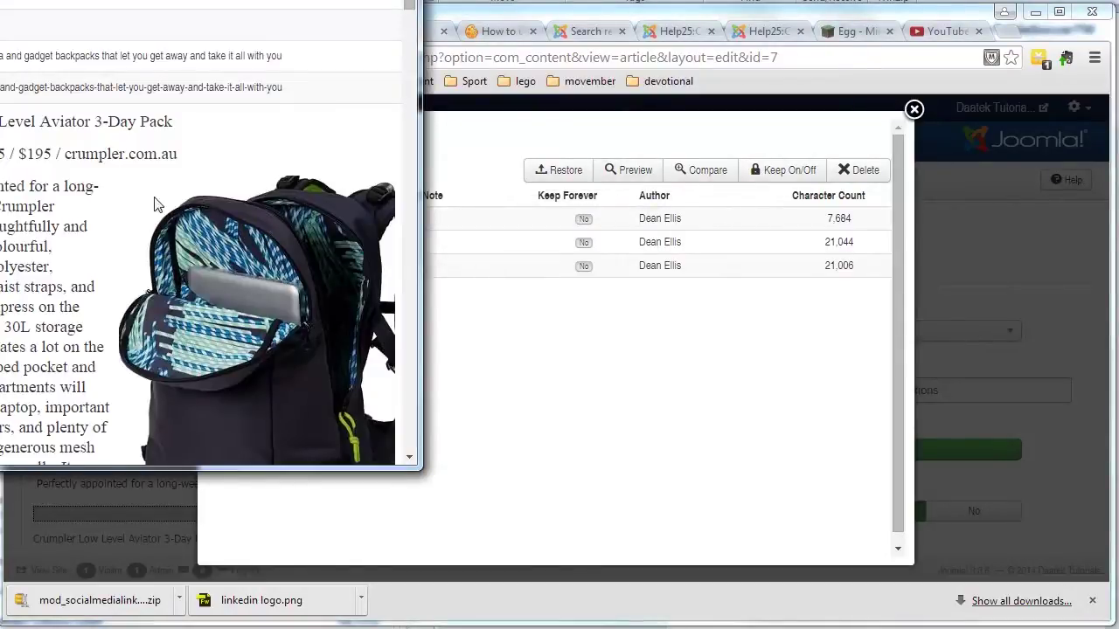
pyautogui.scroll(-5, 154, 203)
pyautogui.scroll(5, 154, 203)
pyautogui.hotkey('ctrl', 'w')
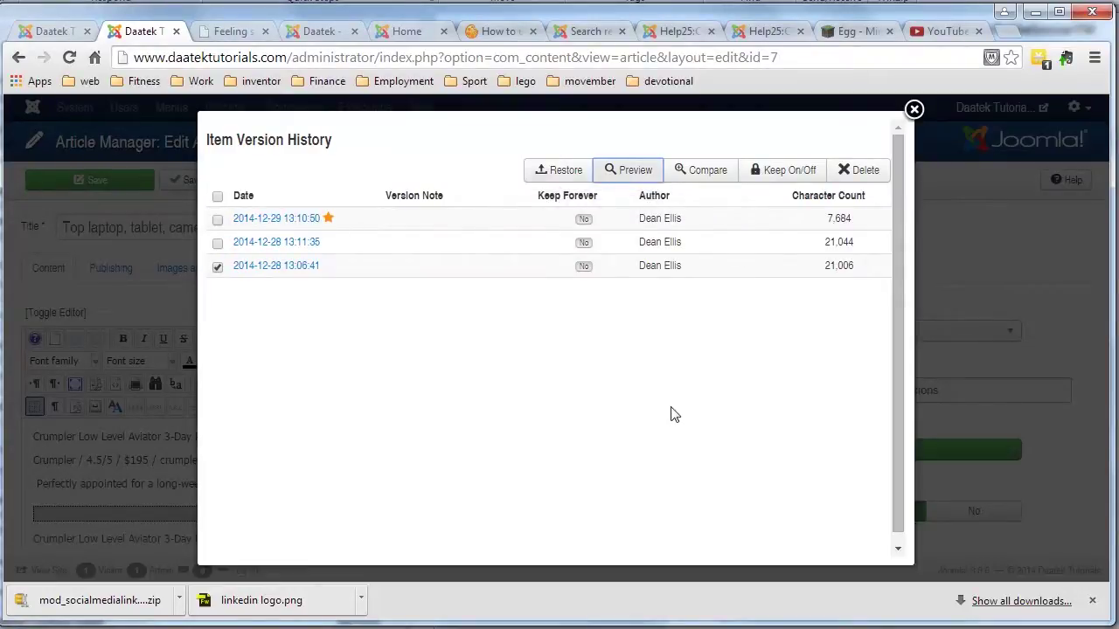
pyautogui.click(217, 267)
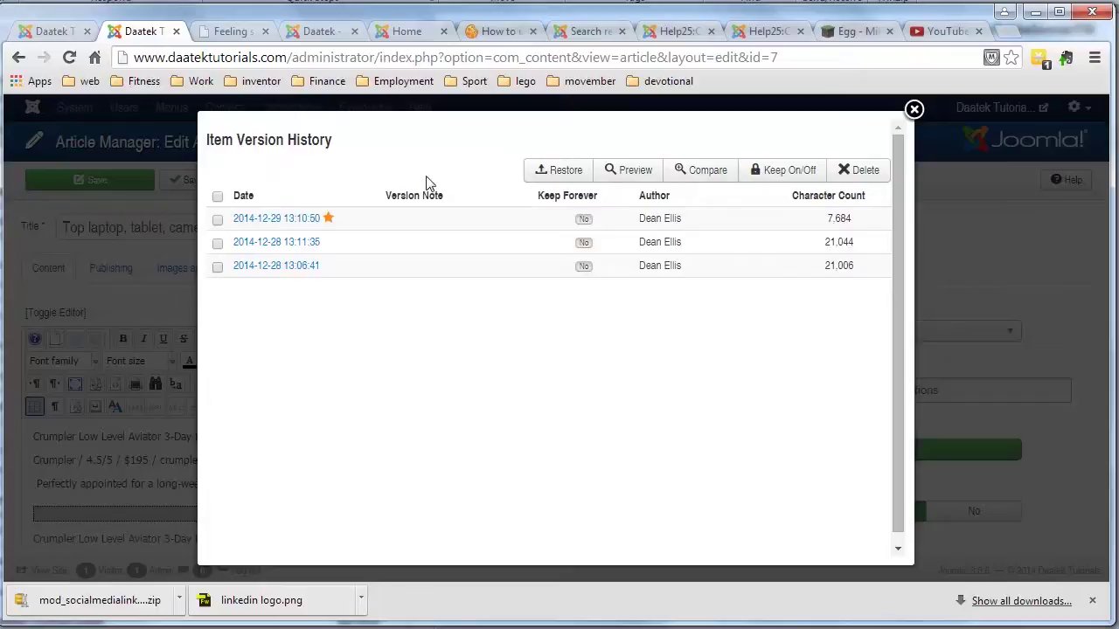
pyautogui.press('Escape')
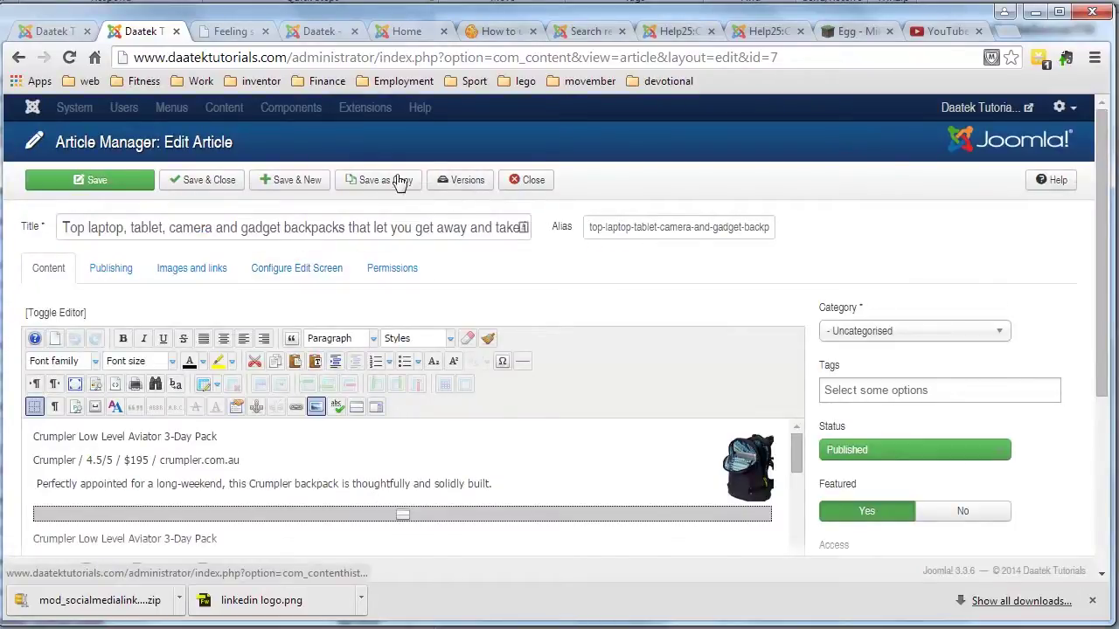
# Compare the Maximum Versions value of 10 with the backpacks article's version history
pyautogui.click(51, 33)
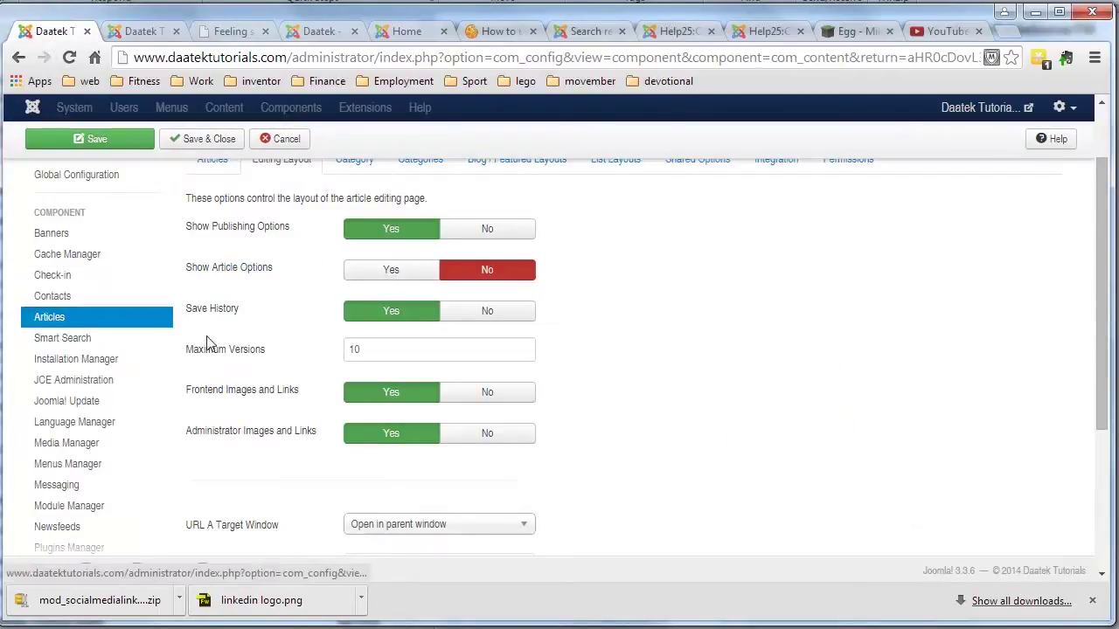
pyautogui.moveTo(369, 348); pyautogui.dragTo(341, 349)
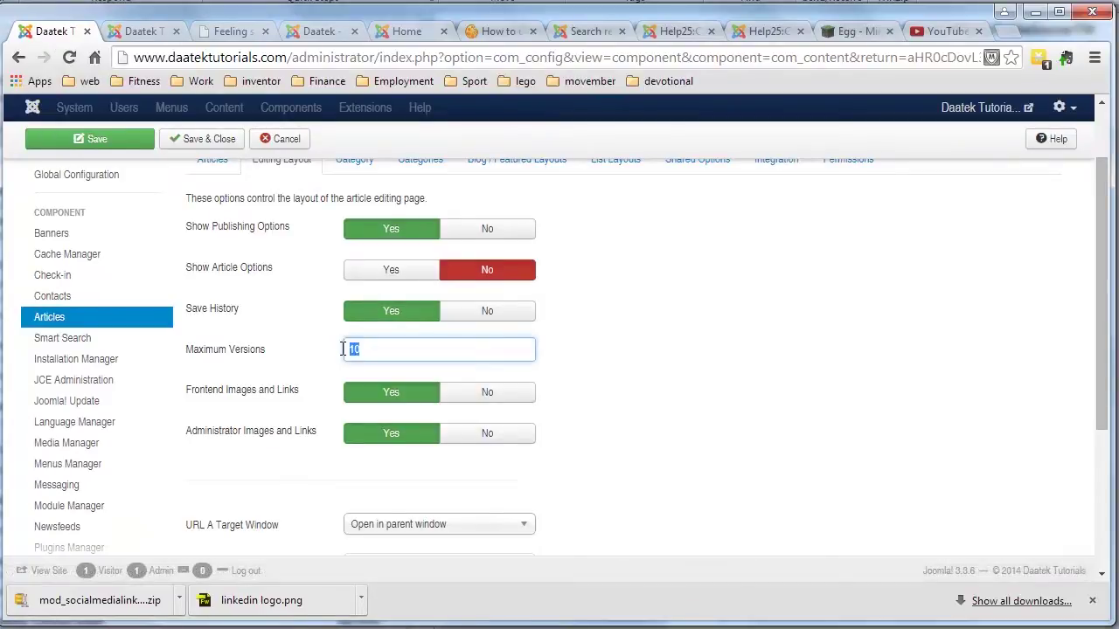
pyautogui.click(140, 32)
pyautogui.click(455, 187)
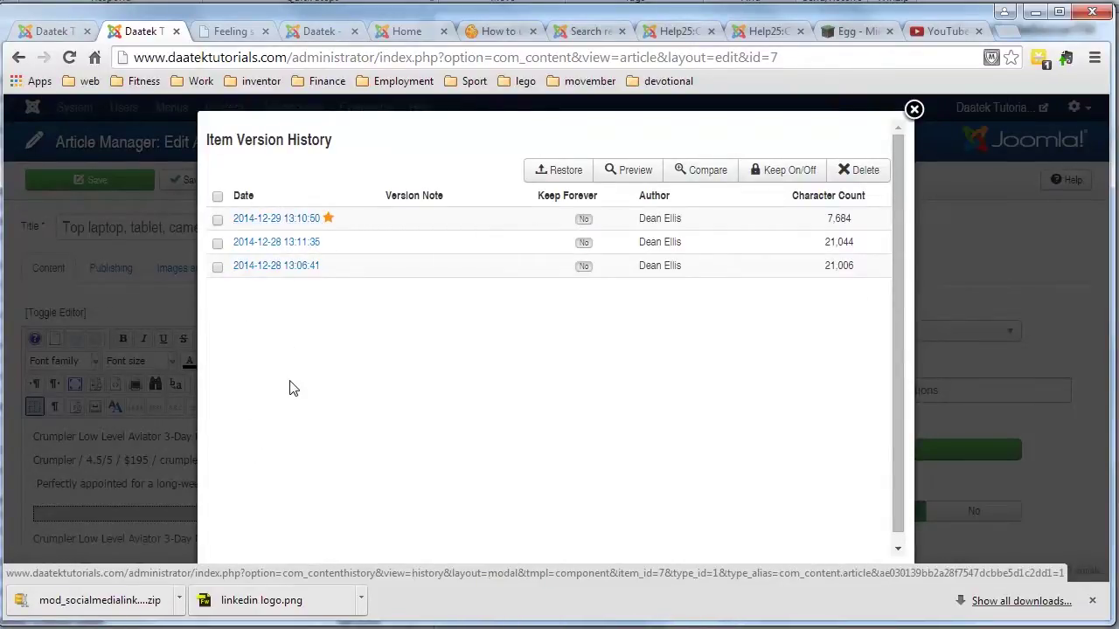
pyautogui.click(913, 109)
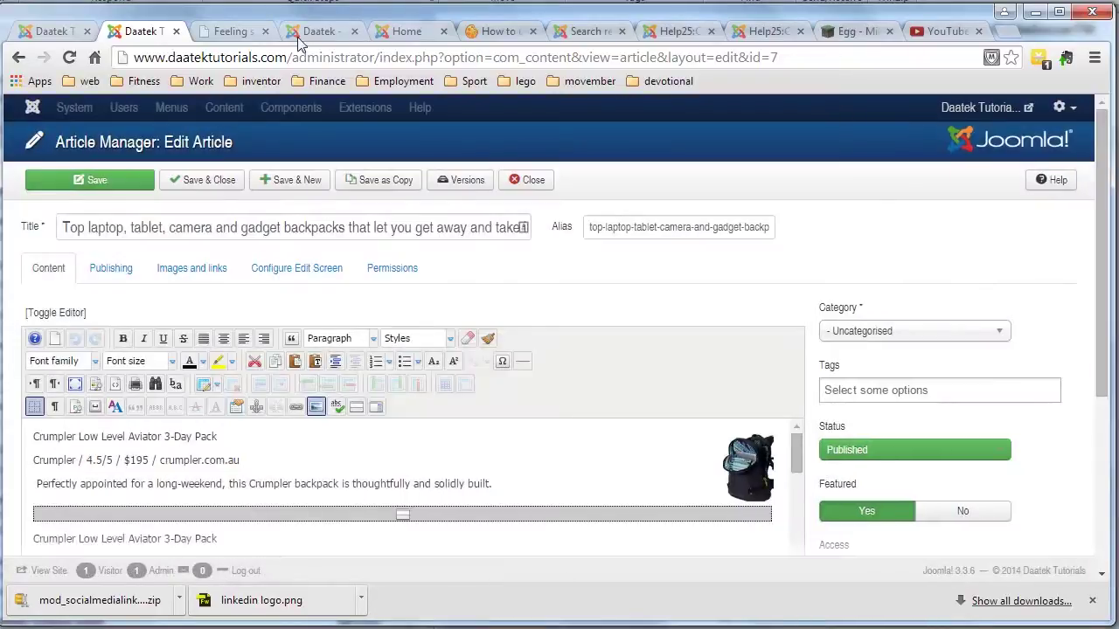
pyautogui.click(54, 32)
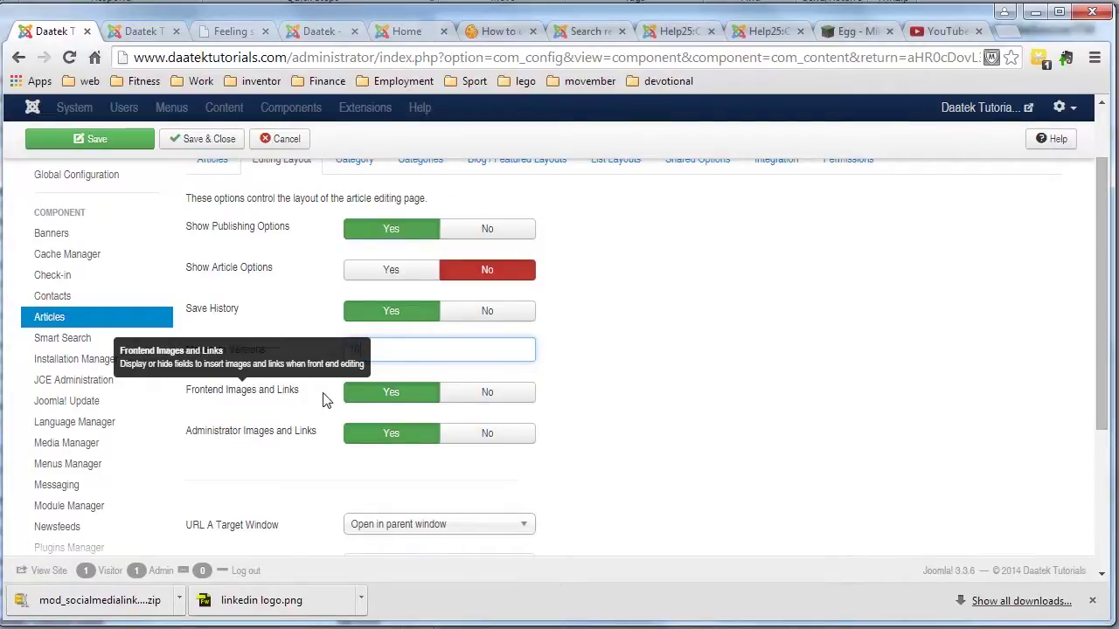
pyautogui.click(140, 31)
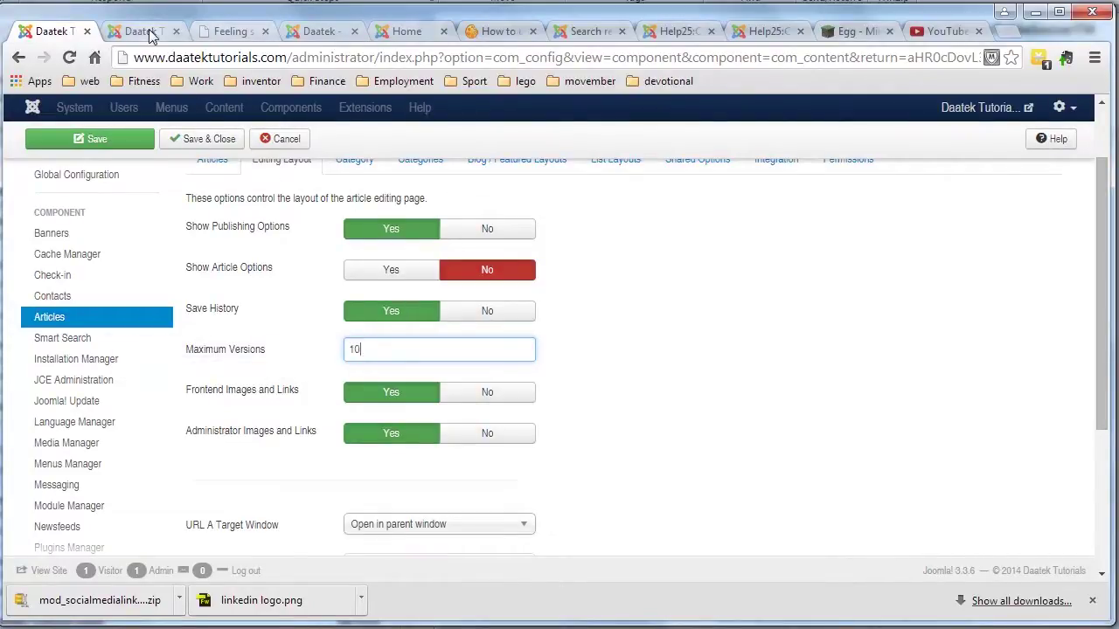
# On the front-end Christmas article page, log out of the site and log back in
pyautogui.click(232, 32)
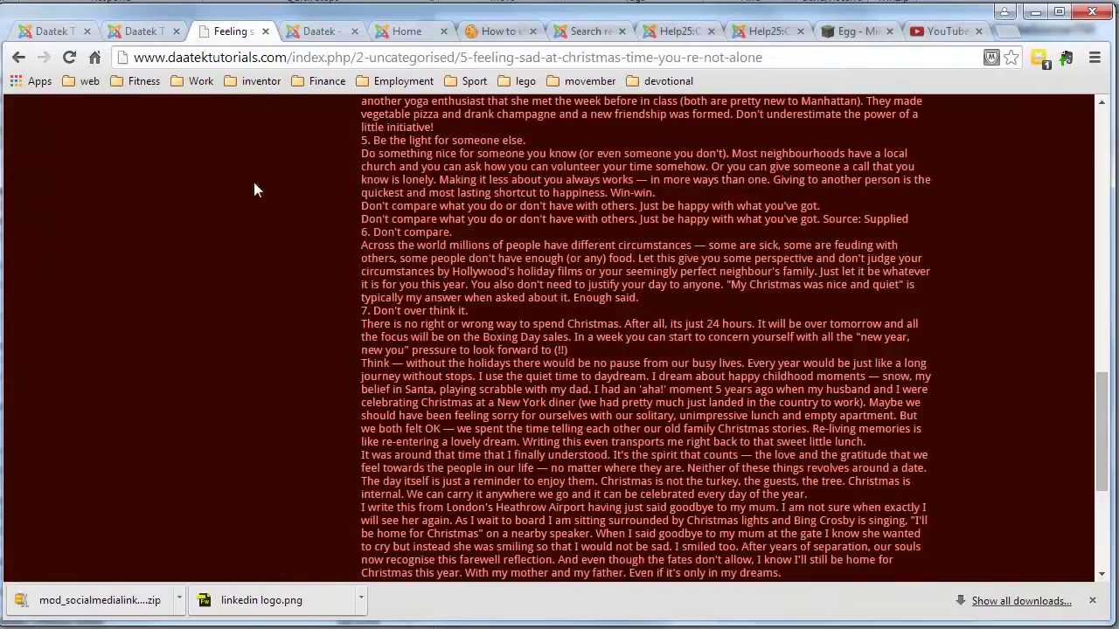
pyautogui.scroll(15, 279, 210)
pyautogui.scroll(-2, 313, 232)
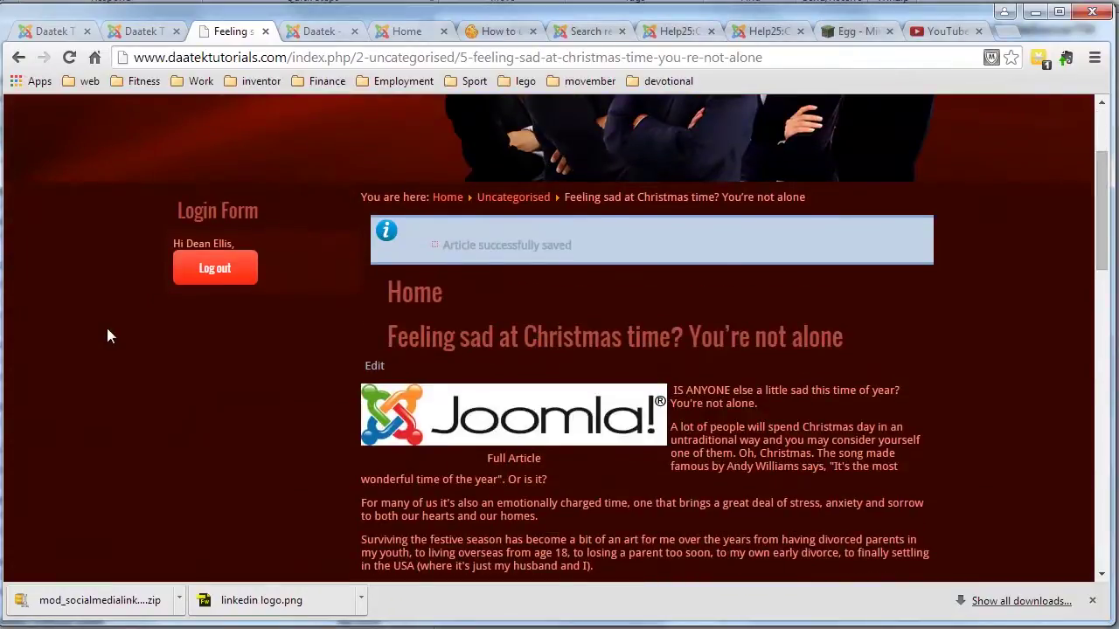
pyautogui.scroll(1, 107, 336)
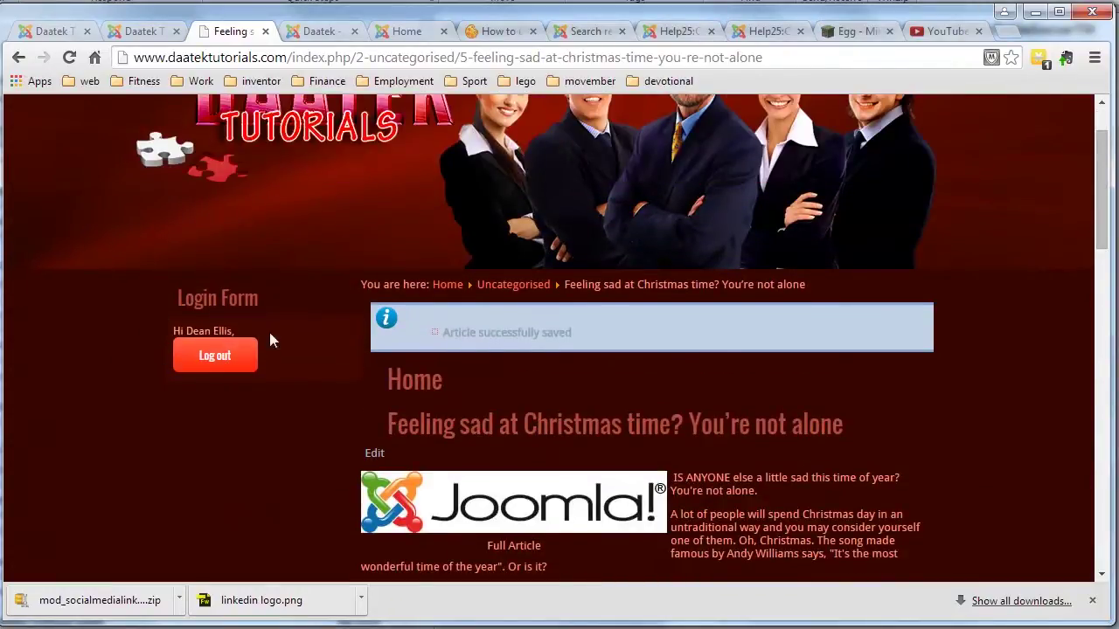
pyautogui.click(229, 367)
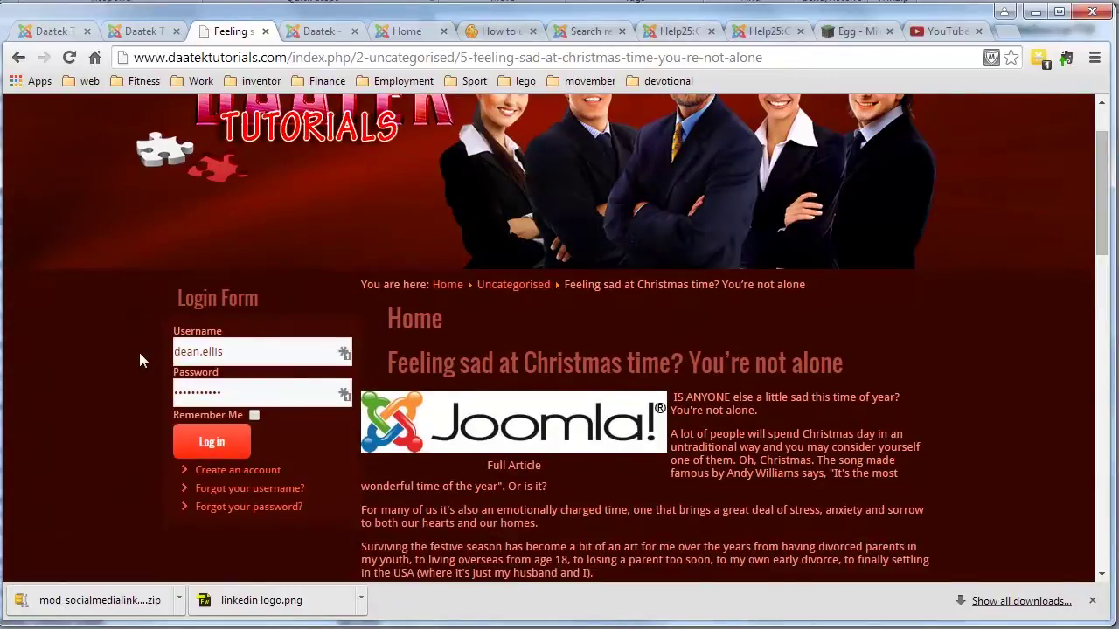
pyautogui.scroll(-1, 125, 355)
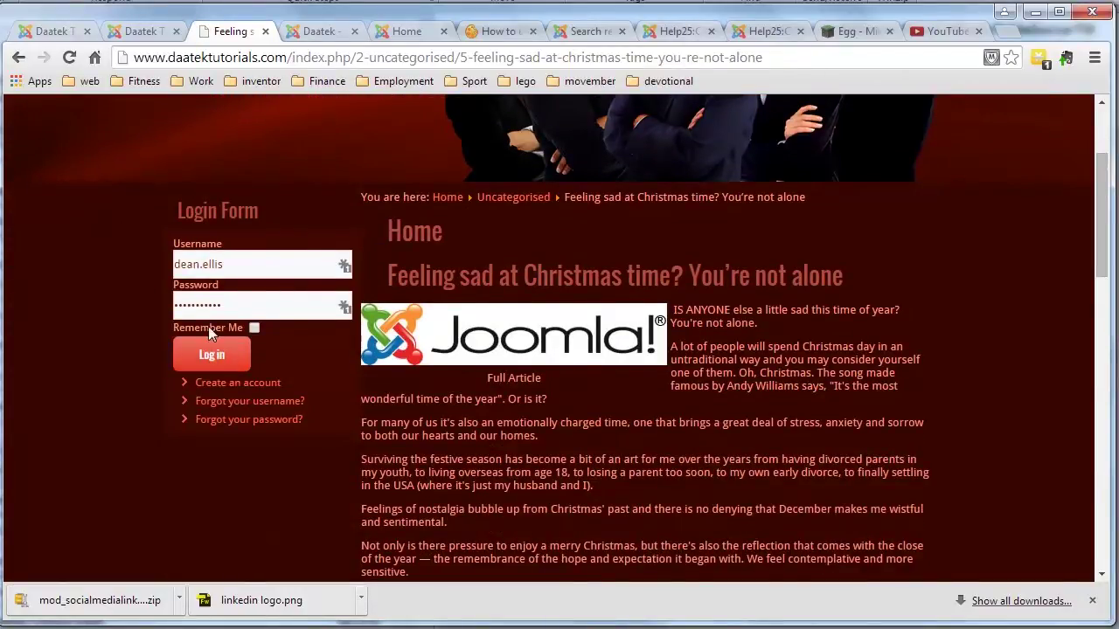
pyautogui.click(225, 362)
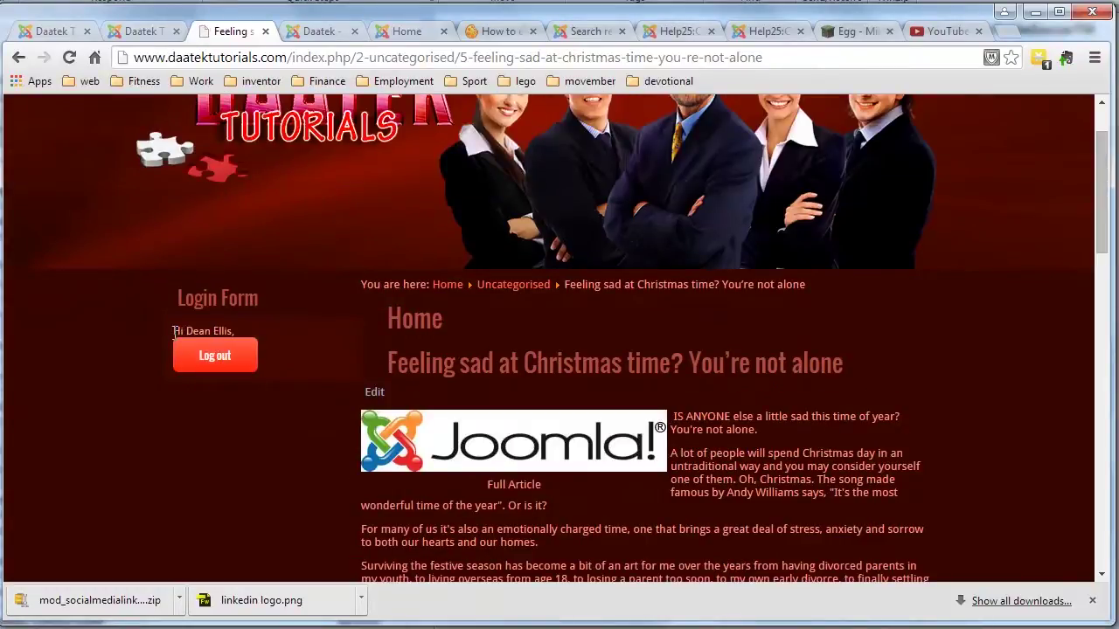
# Open the Christmas article's front-end edit form and scroll to its Images and Links fields
pyautogui.scroll(-1, 635, 440)
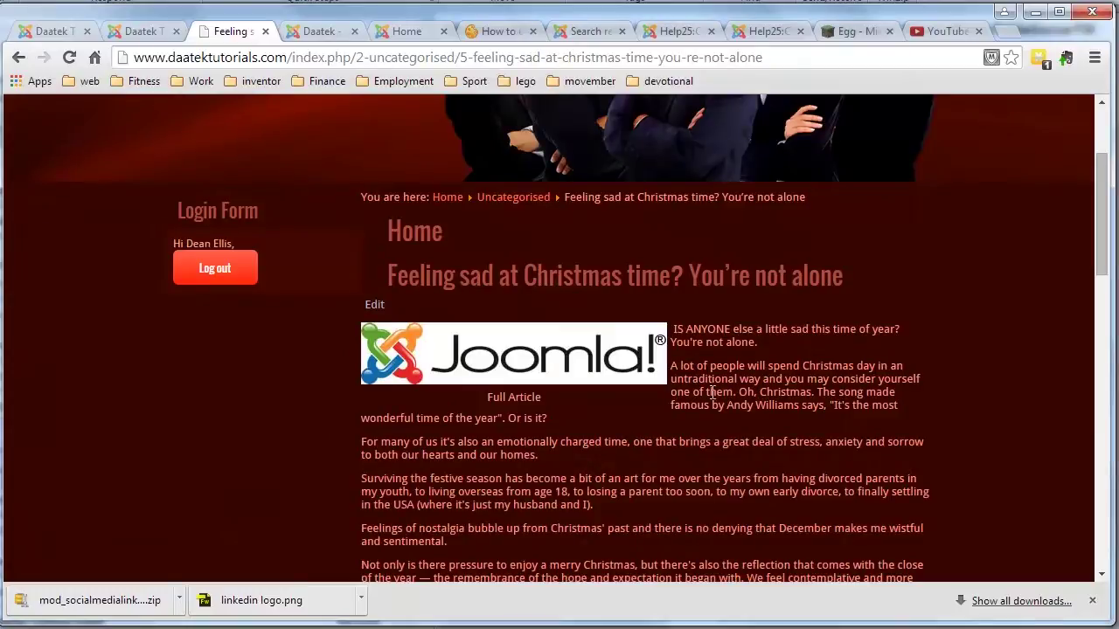
pyautogui.click(377, 307)
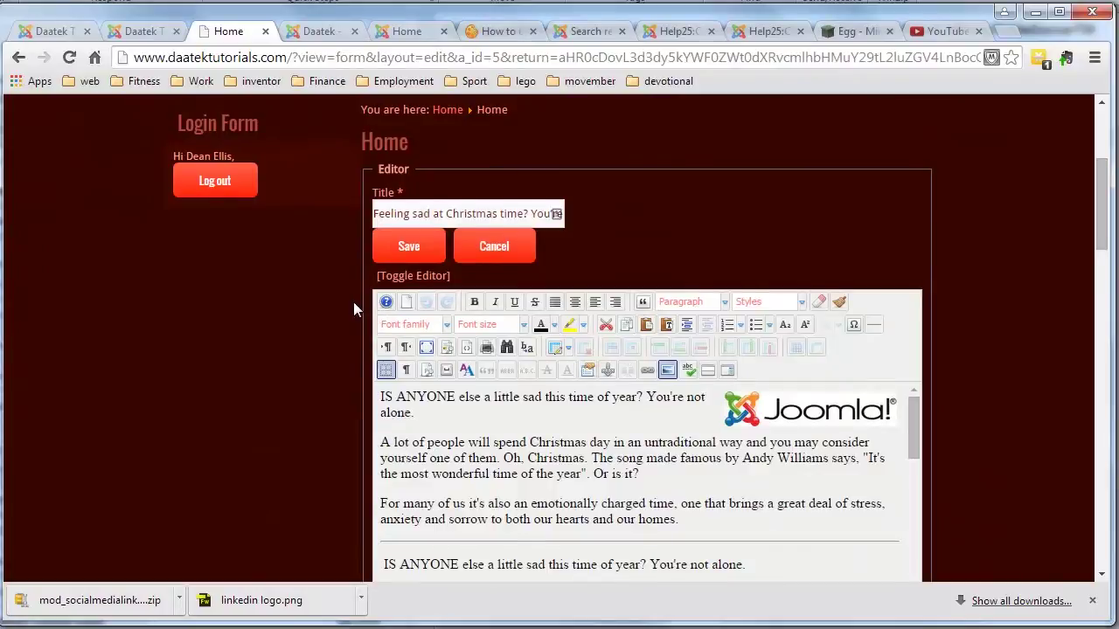
pyautogui.scroll(-3, 353, 302)
pyautogui.scroll(1, 570, 300)
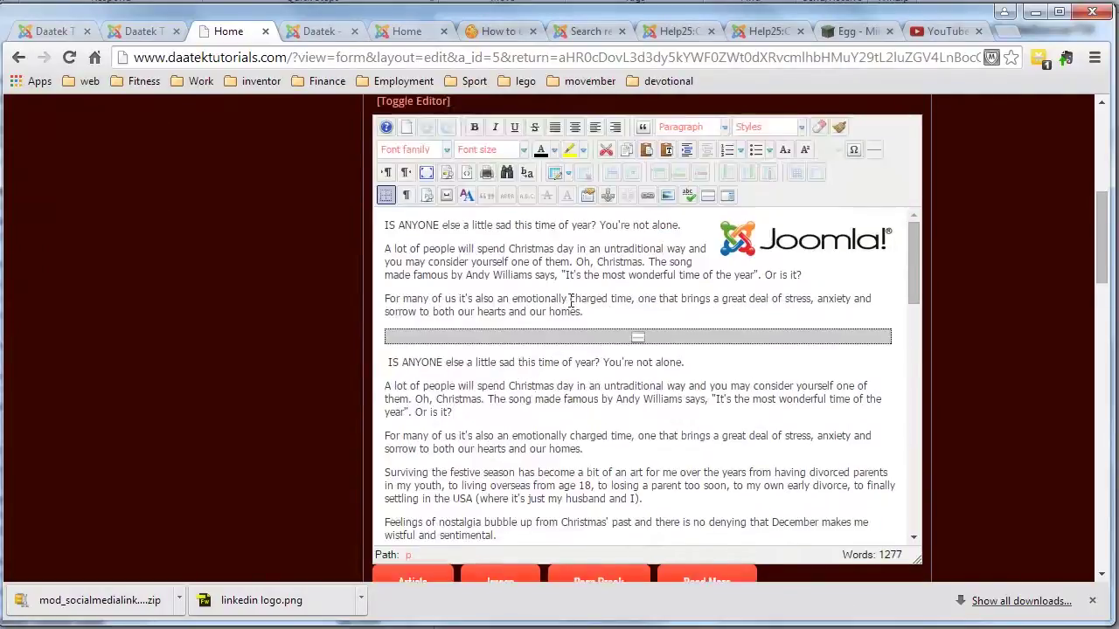
pyautogui.scroll(1, 570, 301)
pyautogui.scroll(-9, 463, 301)
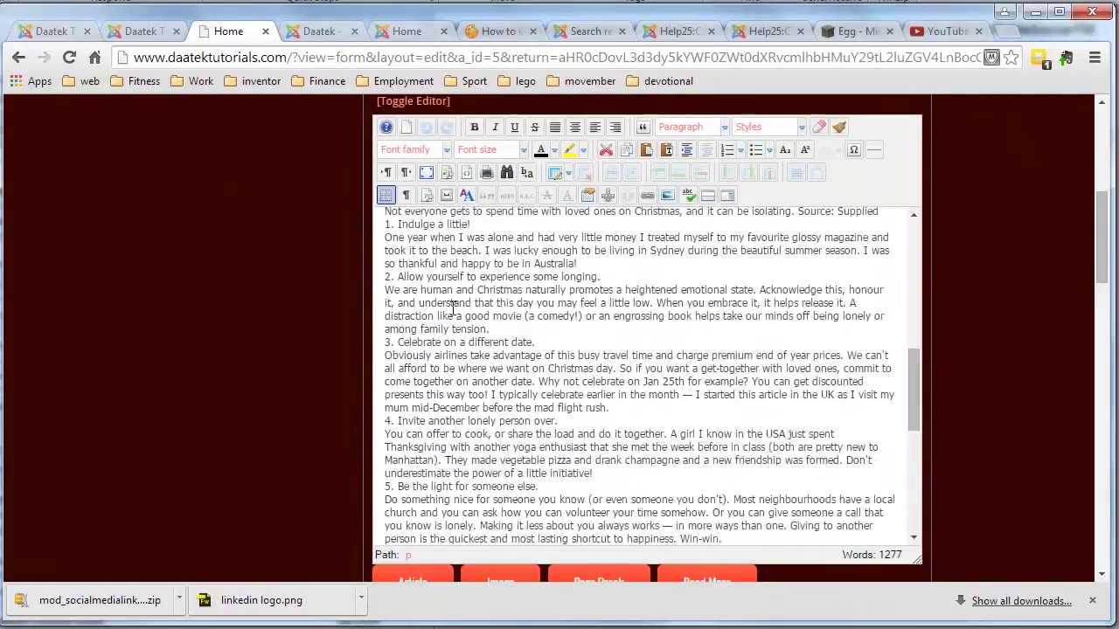
pyautogui.scroll(9, 453, 307)
pyautogui.scroll(-2, 283, 324)
pyautogui.scroll(4, 283, 328)
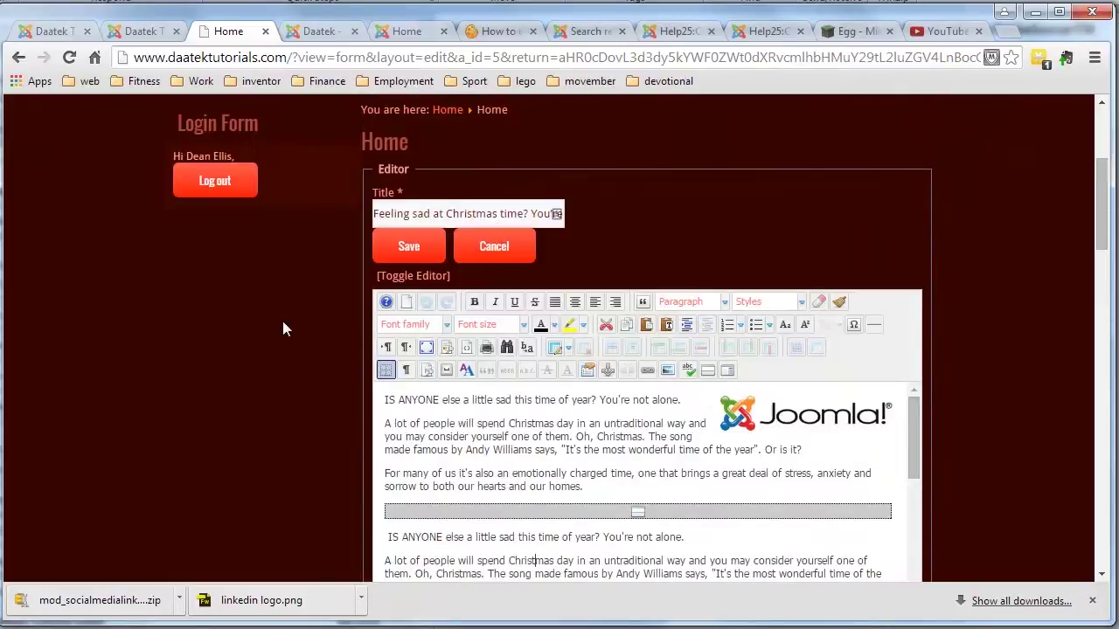
pyautogui.scroll(-5, 282, 321)
# Compare the Editing Layout options with the front-end edit form's Images and Links fields
pyautogui.hotkey('ctrl', '1')
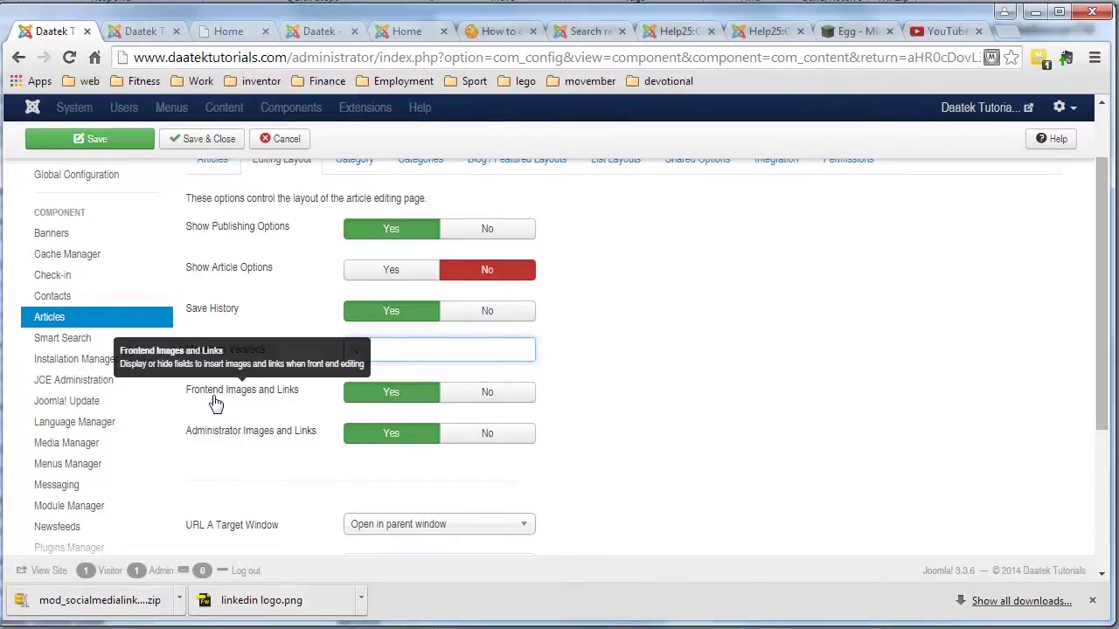
pyautogui.click(140, 33)
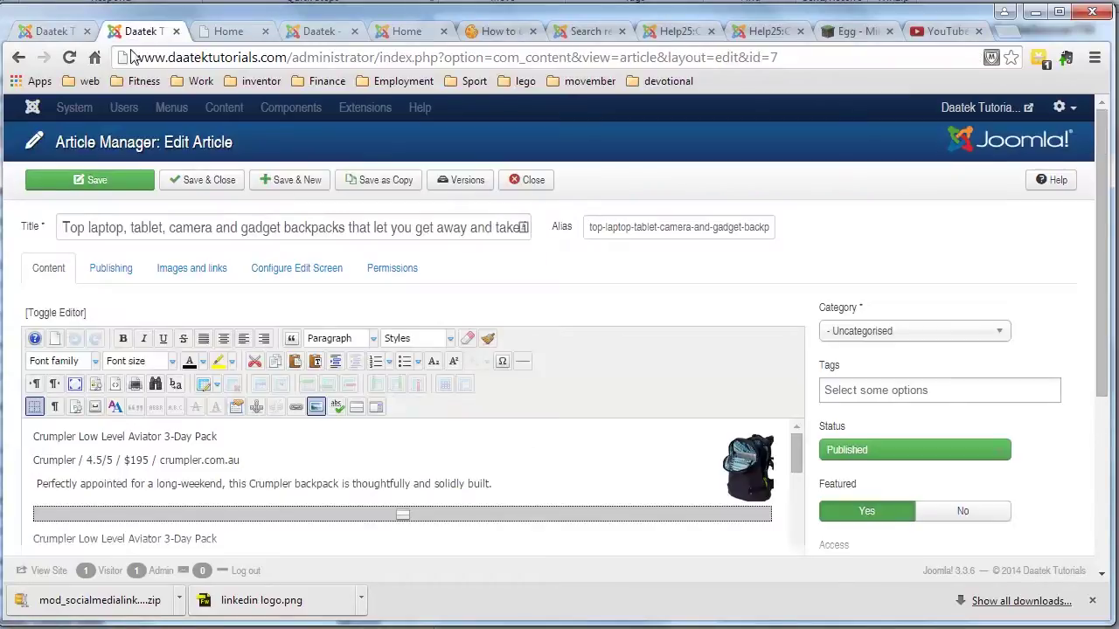
pyautogui.click(231, 32)
pyautogui.scroll(-2, 239, 230)
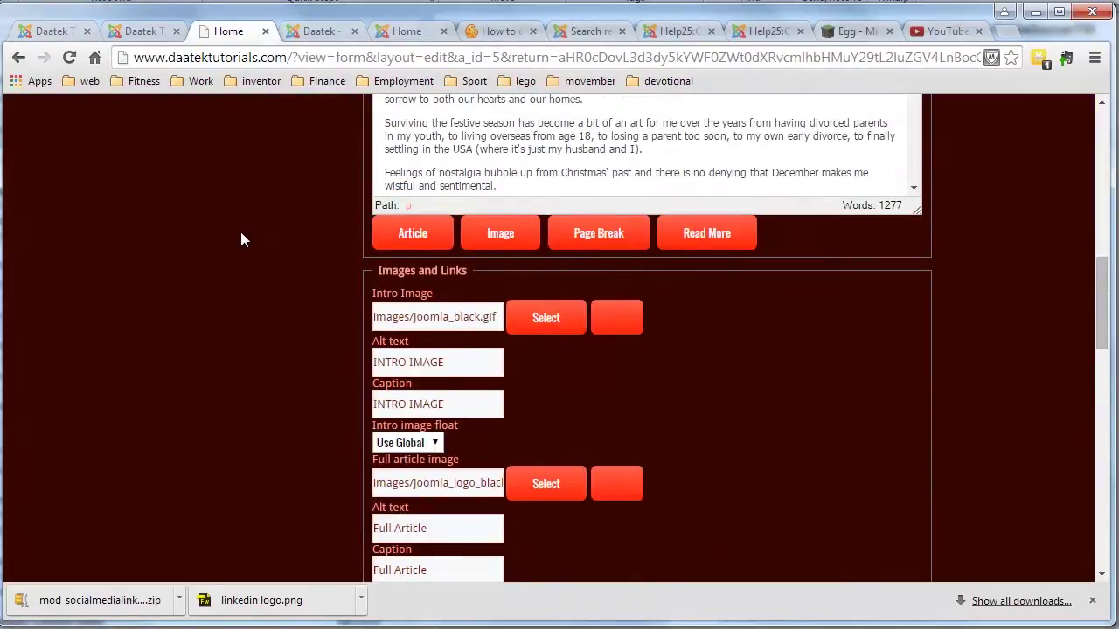
pyautogui.scroll(-1, 699, 226)
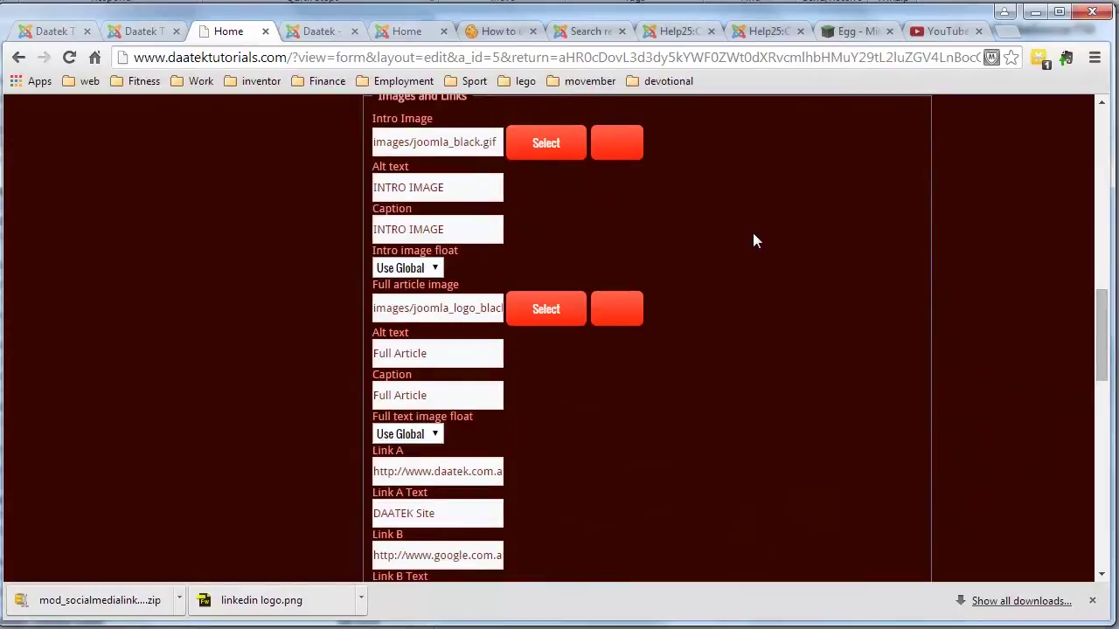
pyautogui.scroll(1, 754, 234)
pyautogui.scroll(-5, 748, 229)
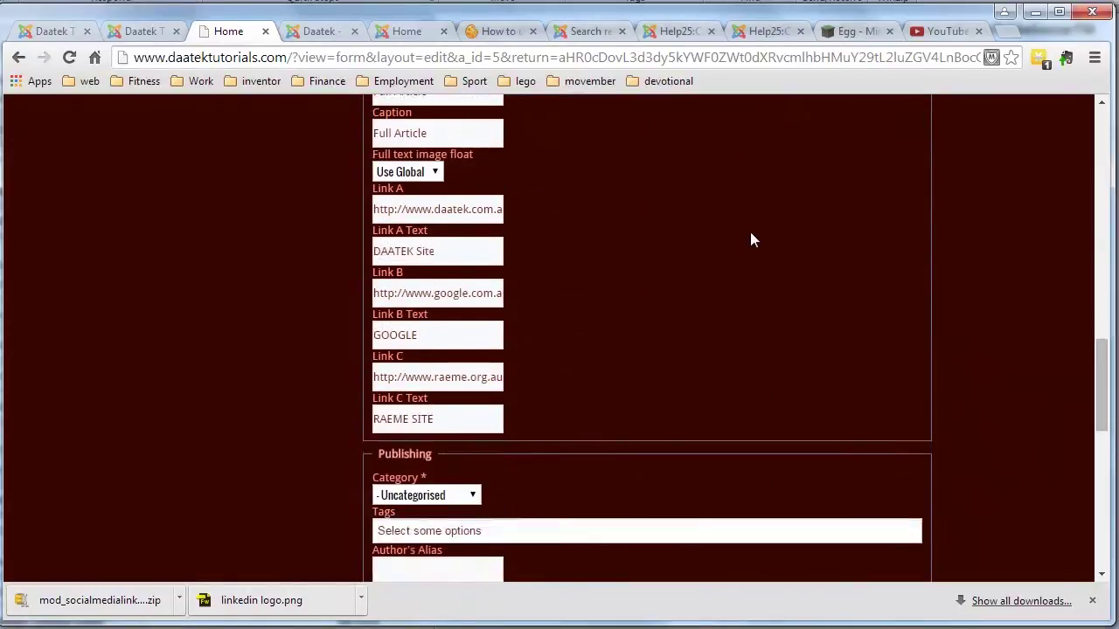
pyautogui.scroll(5, 750, 235)
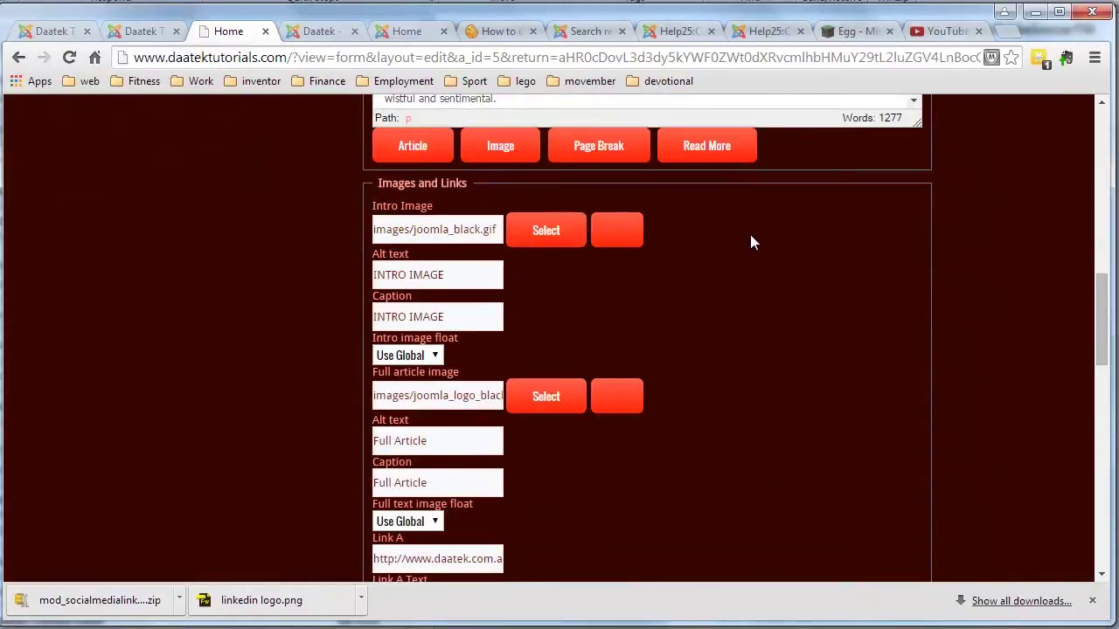
pyautogui.scroll(2, 750, 235)
# Set Frontend Images and Links to No, save, and reload the front-end form to confirm
pyautogui.click(48, 32)
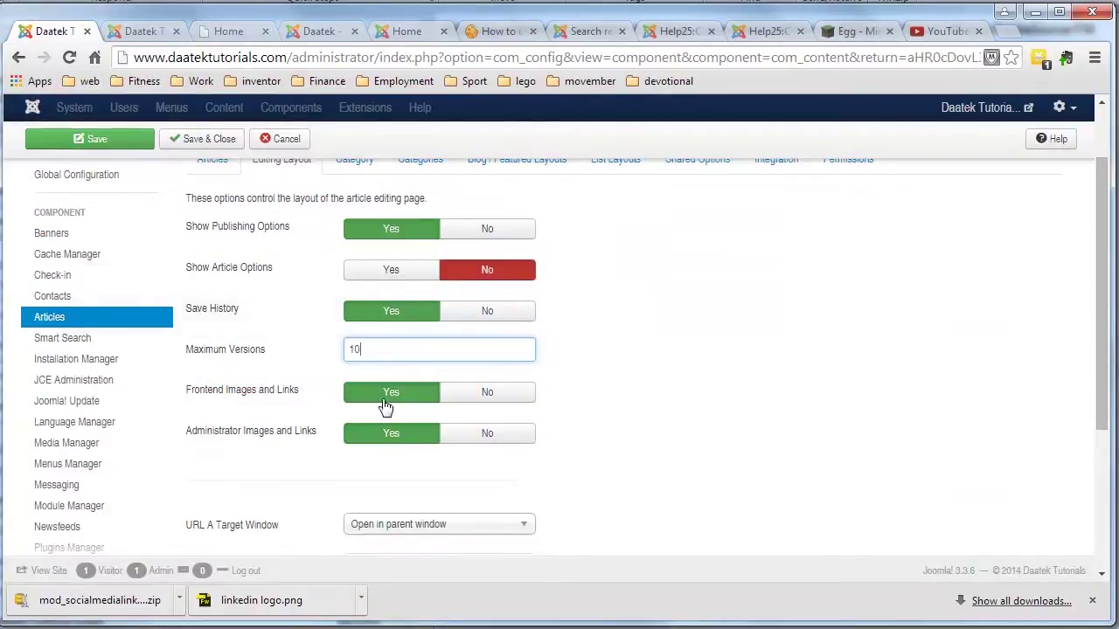
pyautogui.click(502, 408)
pyautogui.press('Return')
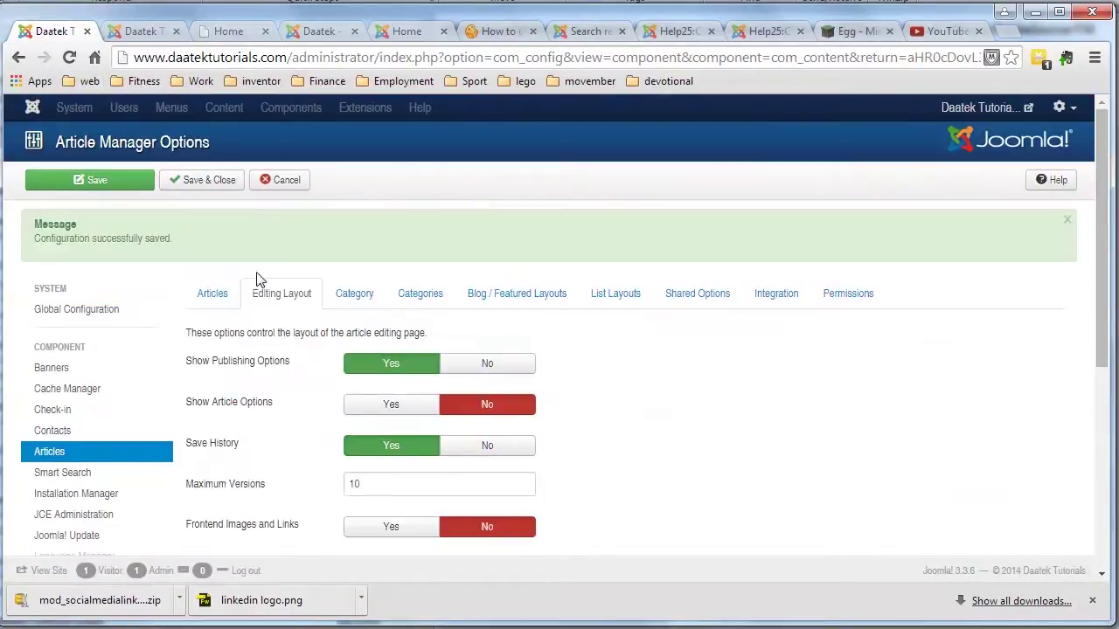
pyautogui.click(225, 31)
pyautogui.click(69, 58)
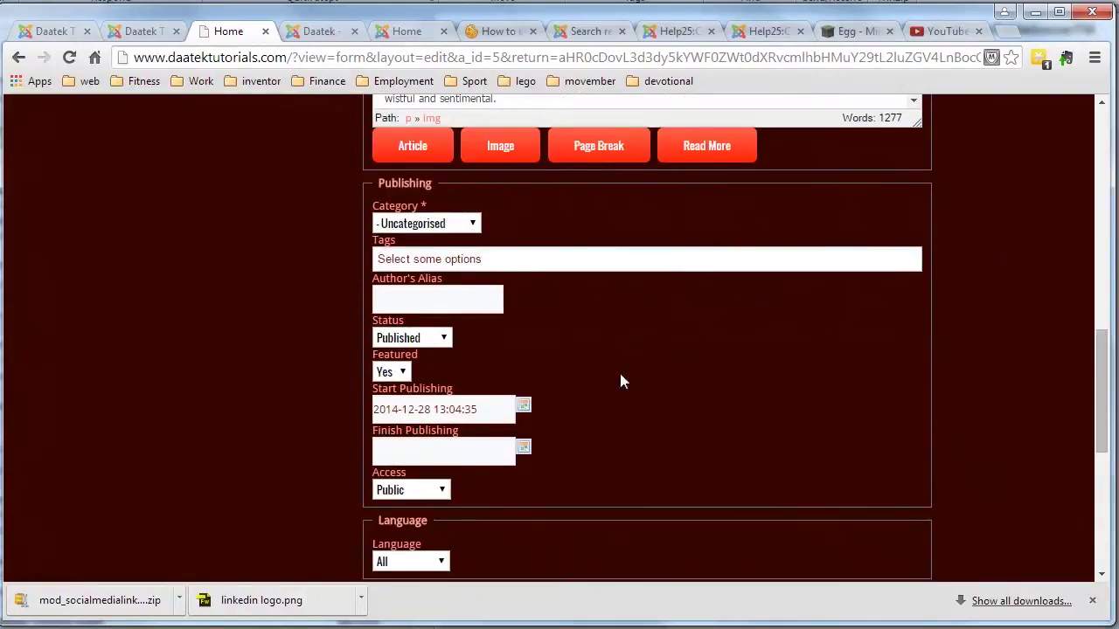
pyautogui.scroll(7, 621, 379)
pyautogui.hotkey('ctrl', 'shift', 'Tab')
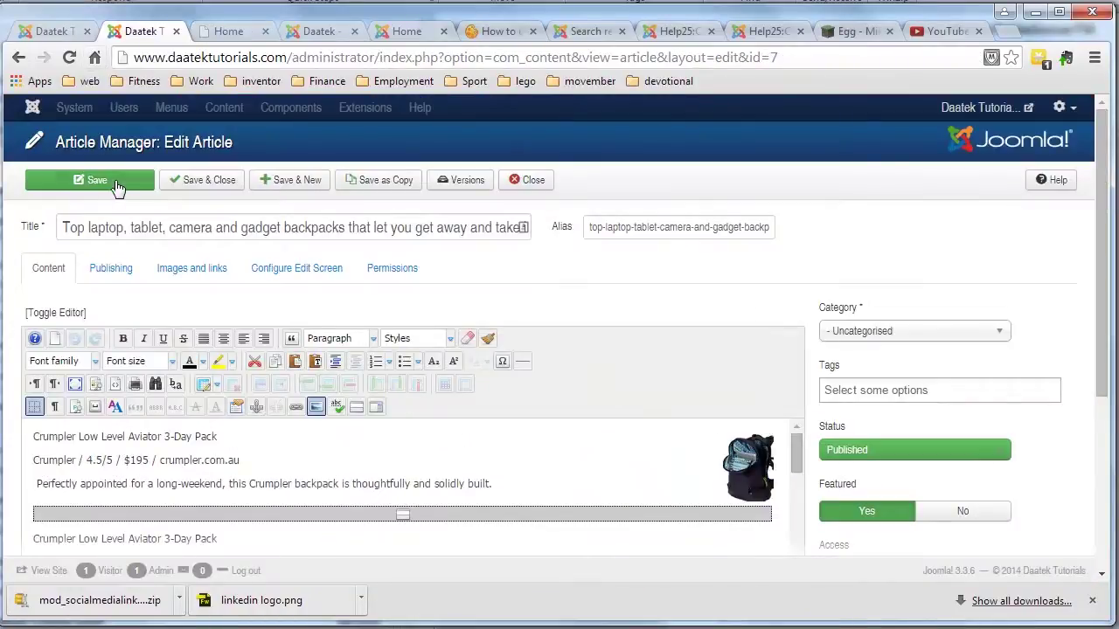
pyautogui.click(54, 26)
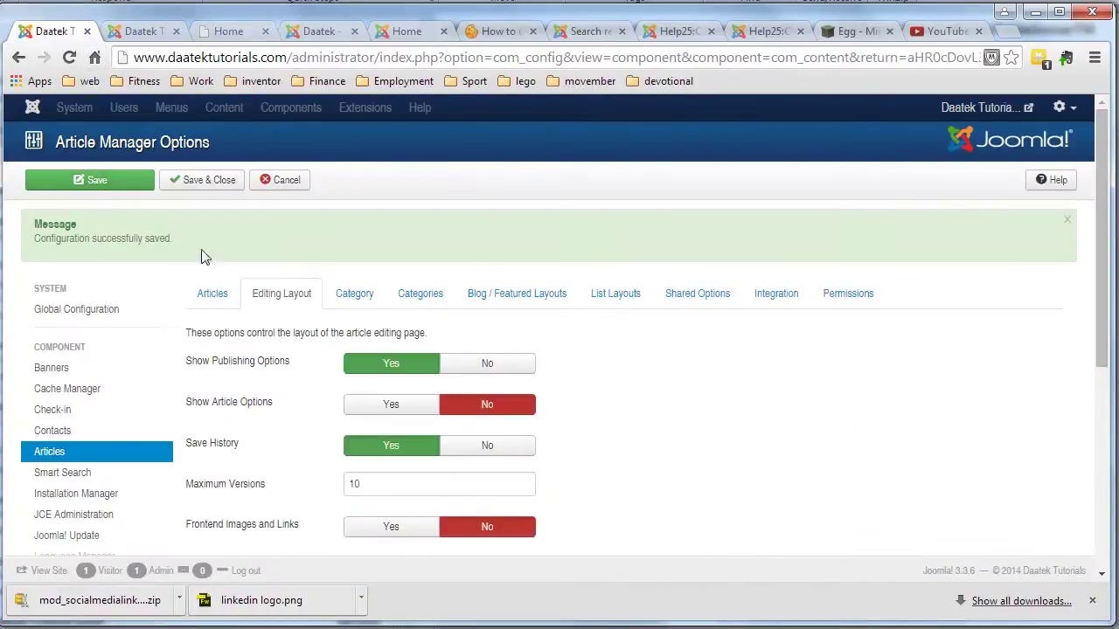
# Set Frontend Images and Links back to Yes and Administrator Images and Links to No, then save
pyautogui.scroll(-2, 322, 399)
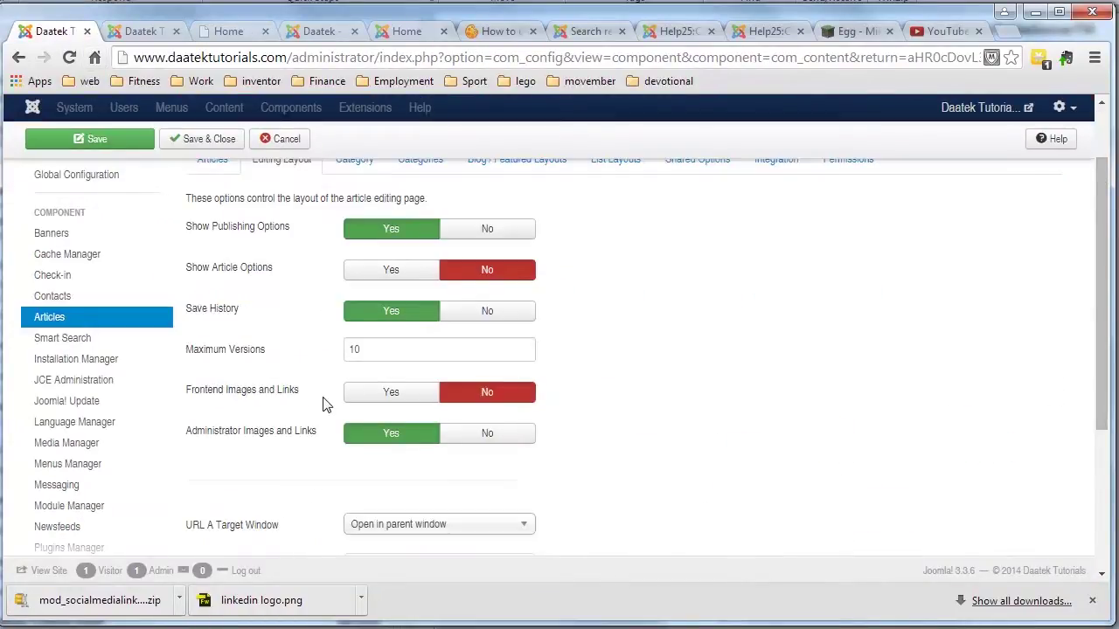
pyautogui.click(378, 398)
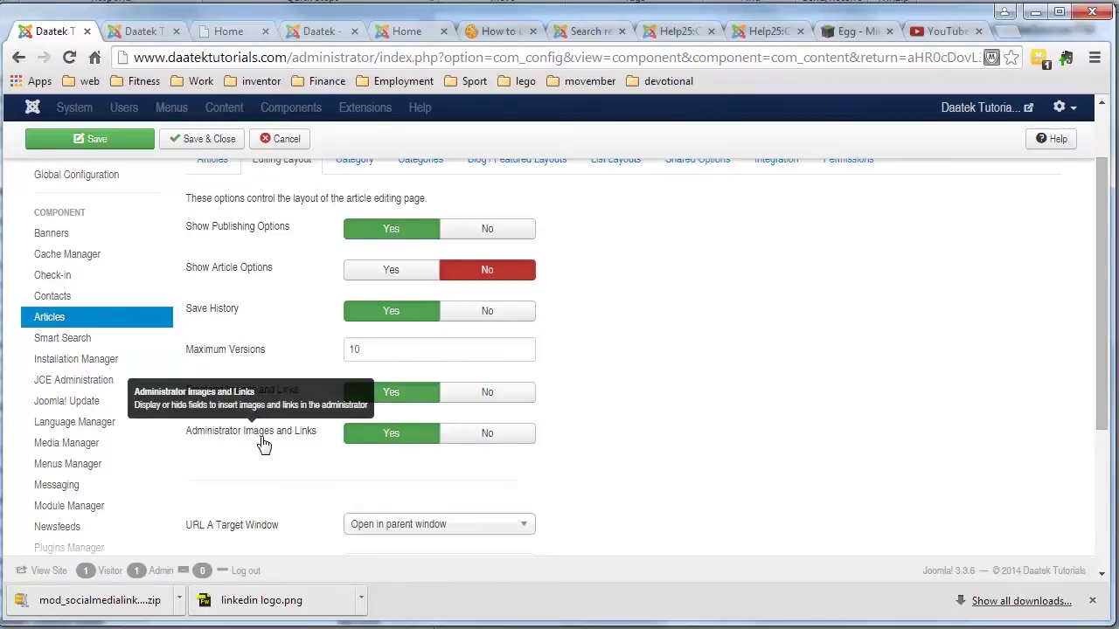
pyautogui.click(136, 35)
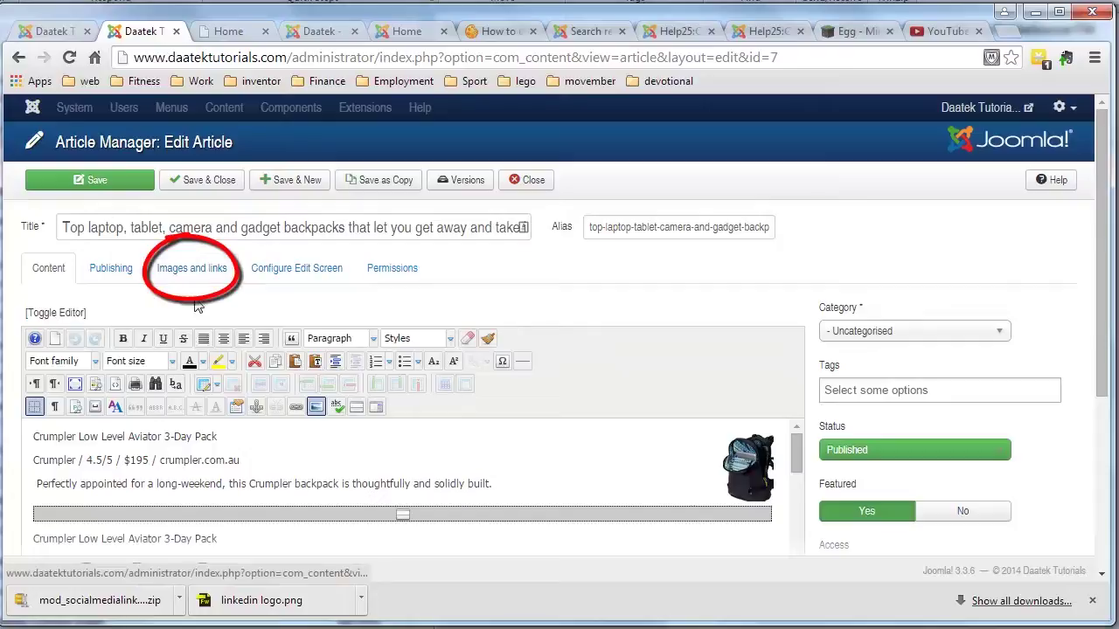
pyautogui.click(54, 33)
pyautogui.click(483, 432)
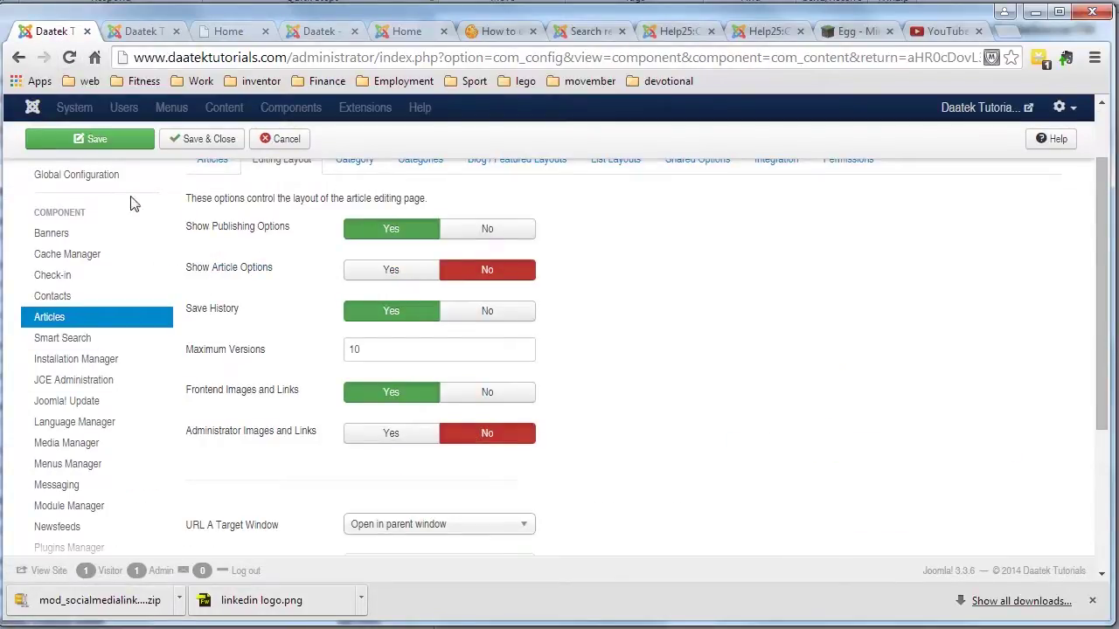
pyautogui.click(75, 140)
# Reload the admin article editor to see the effect, then save Administrator Images and Links as Yes
pyautogui.hotkey('ctrl', 'Tab')
pyautogui.click(69, 57)
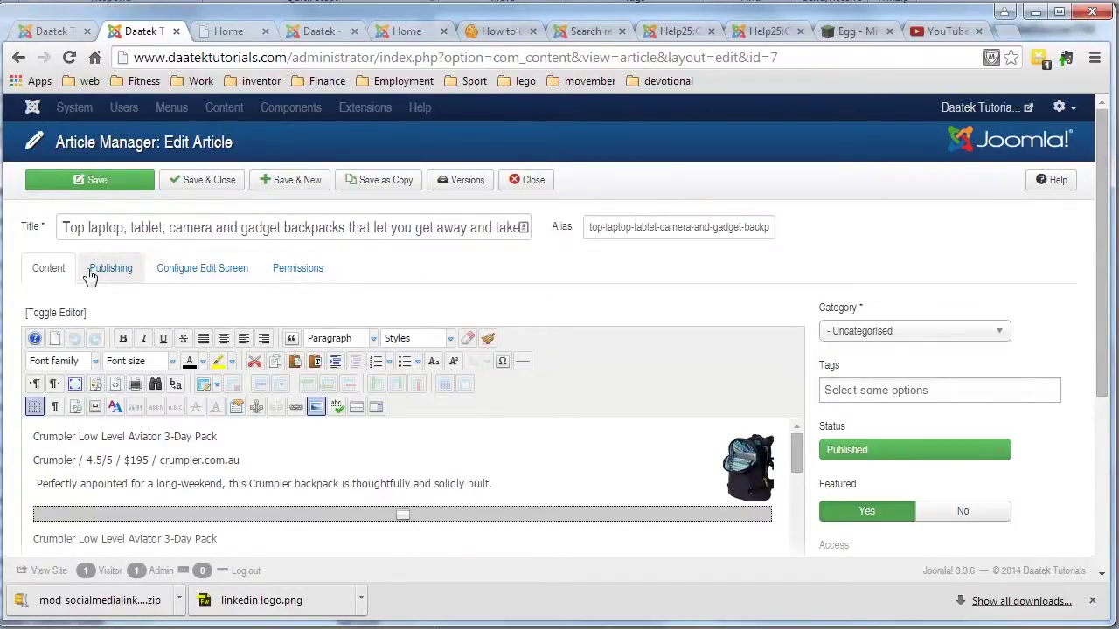
pyautogui.hotkey('ctrl', 'shift', 'Tab')
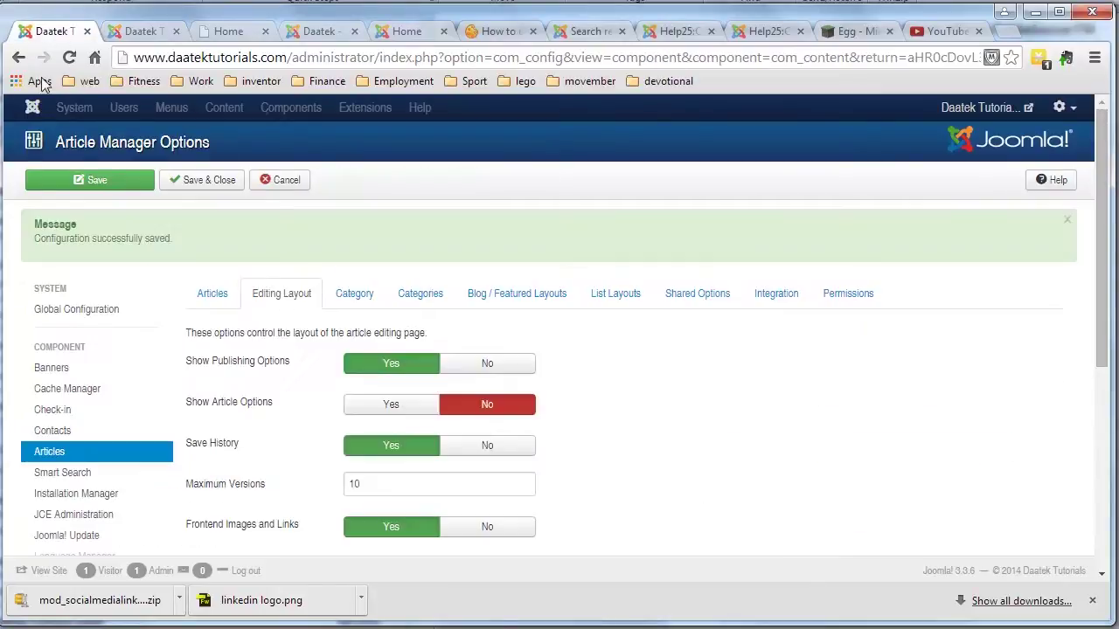
pyautogui.scroll(-3, 236, 338)
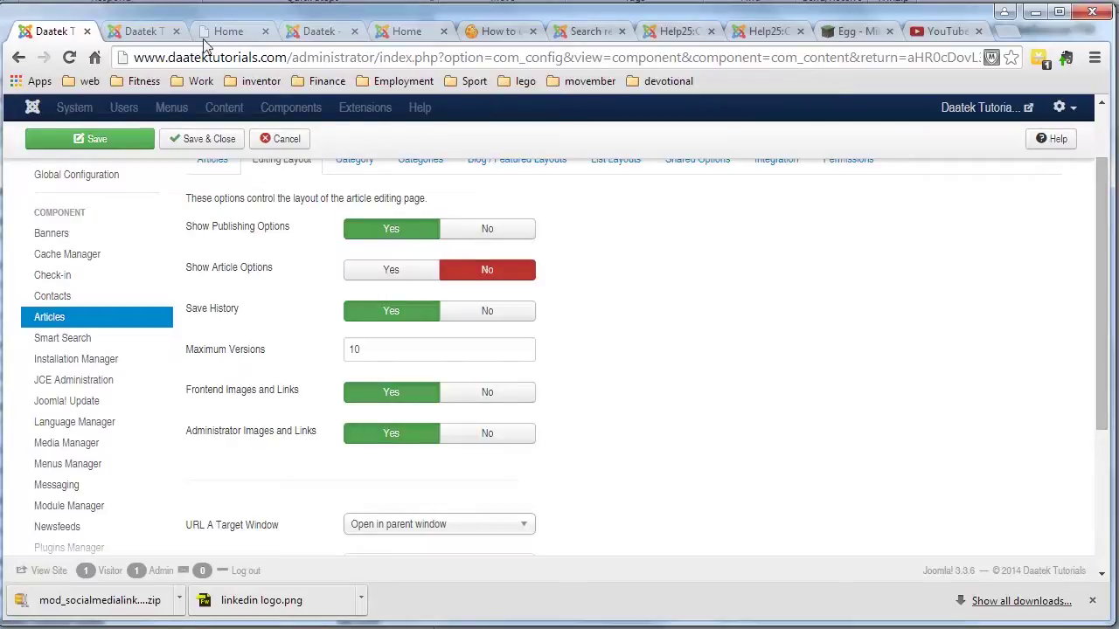
pyautogui.click(120, 138)
pyautogui.scroll(-2, 273, 312)
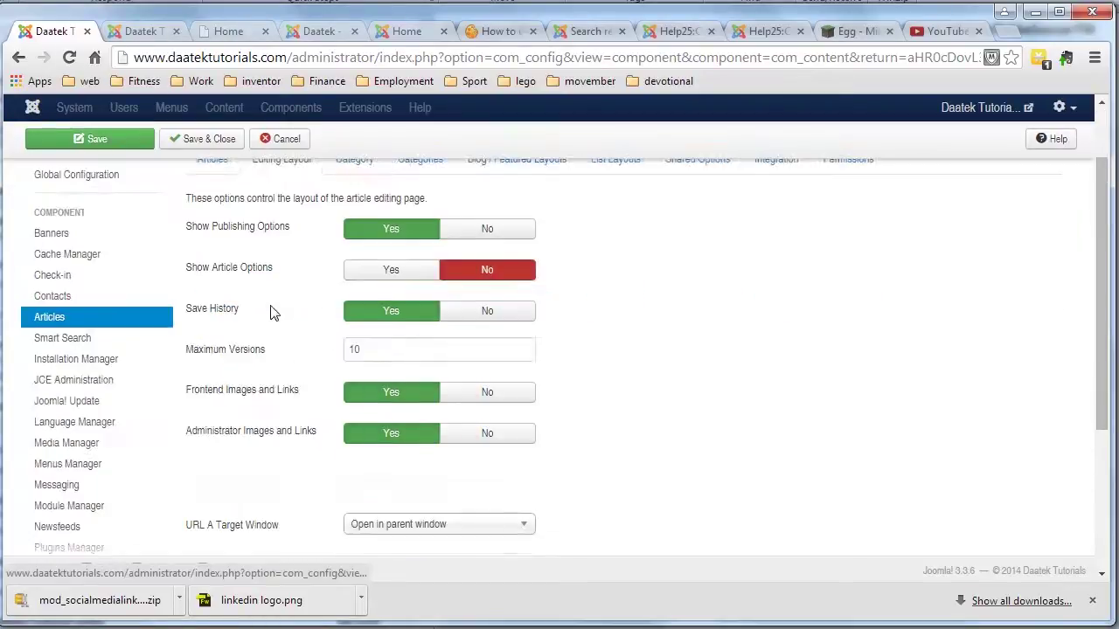
pyautogui.scroll(-2, 274, 312)
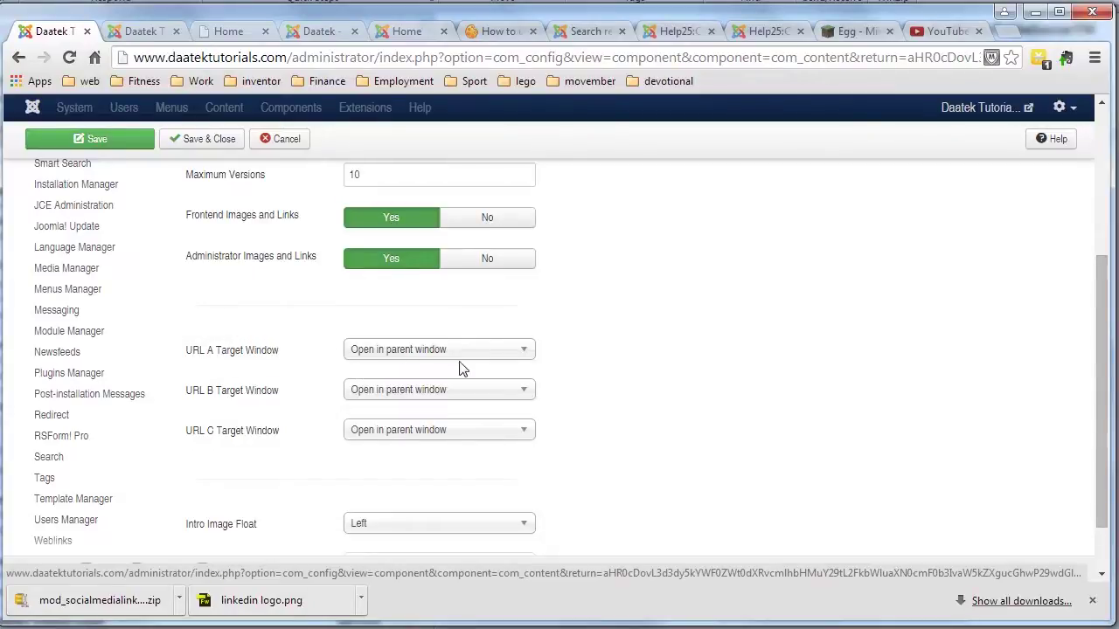
pyautogui.click(518, 353)
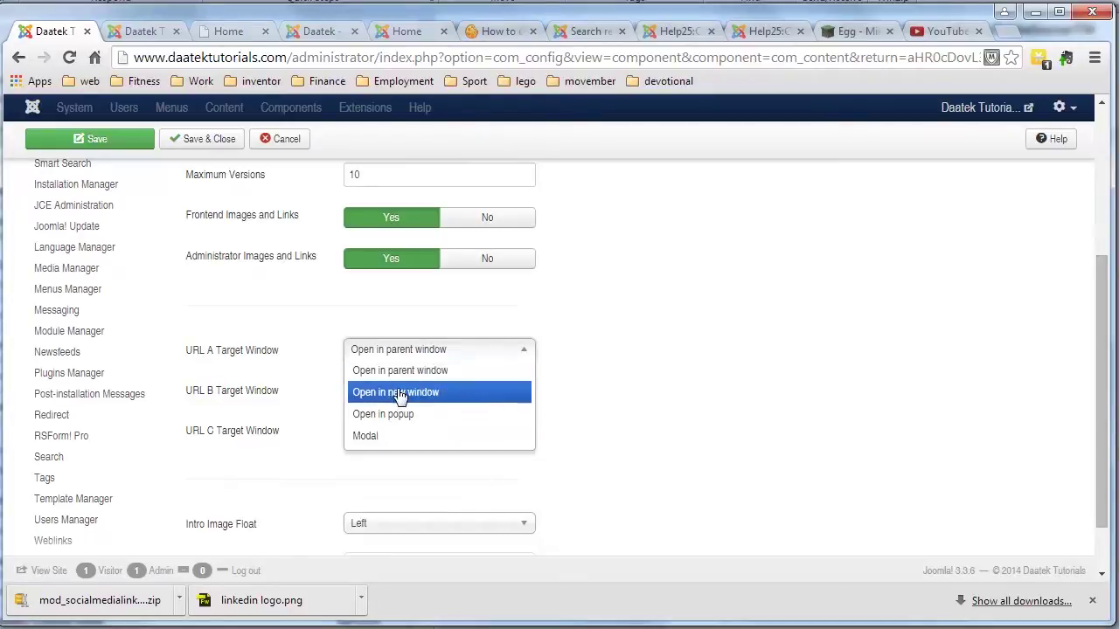
pyautogui.click(569, 354)
# Reload the admin article editor and inspect its Images and Links fields, including Link A
pyautogui.click(142, 31)
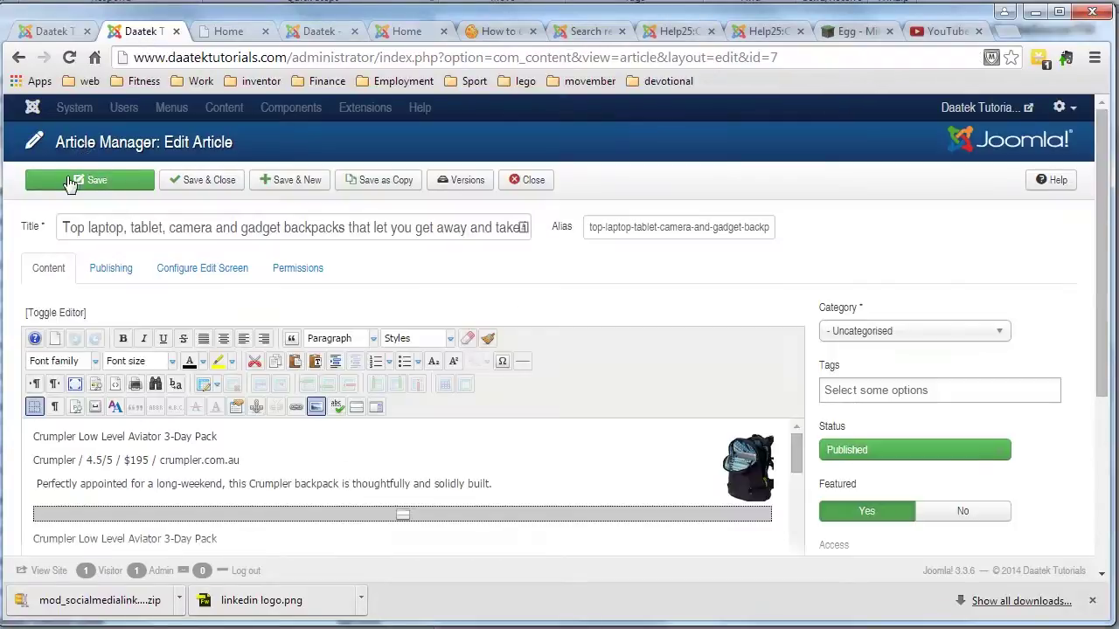
pyautogui.click(75, 56)
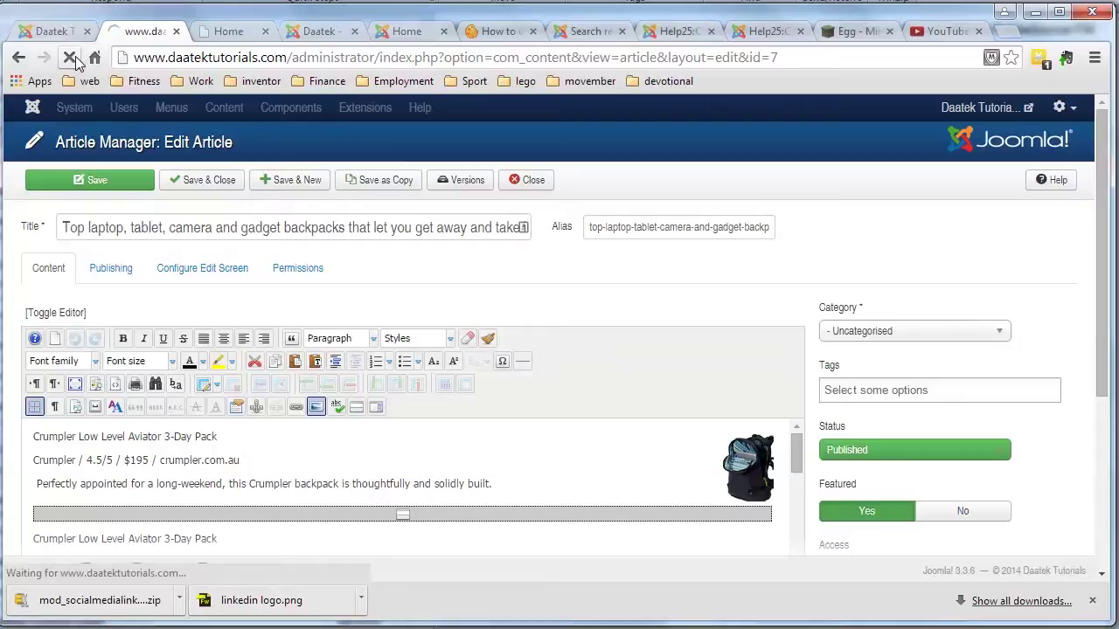
pyautogui.click(178, 273)
pyautogui.scroll(-2, 419, 313)
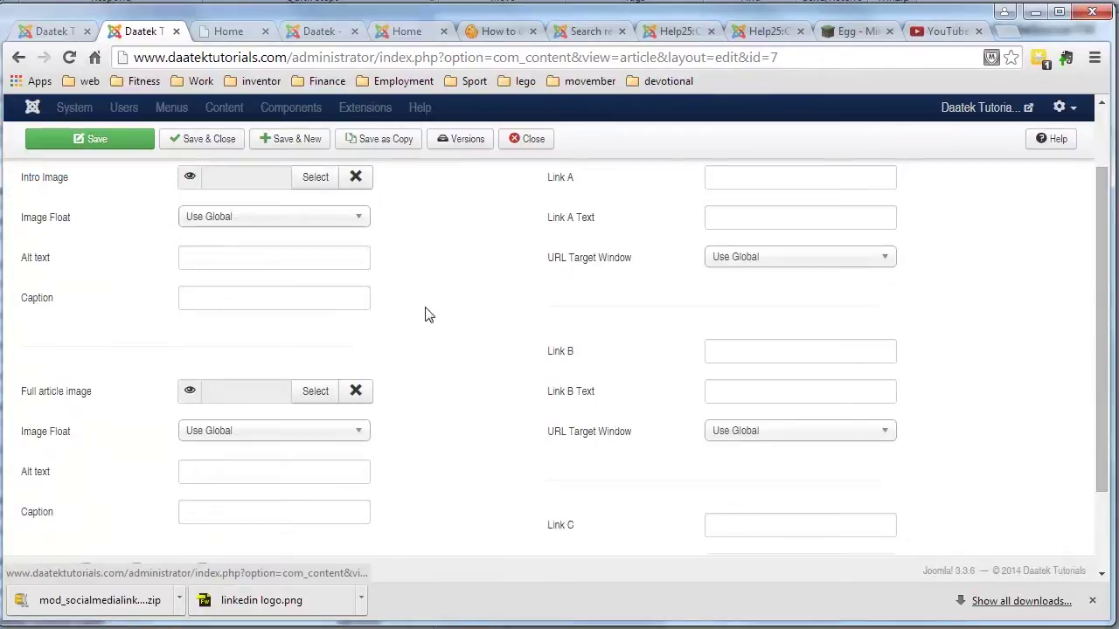
pyautogui.scroll(-1, 392, 291)
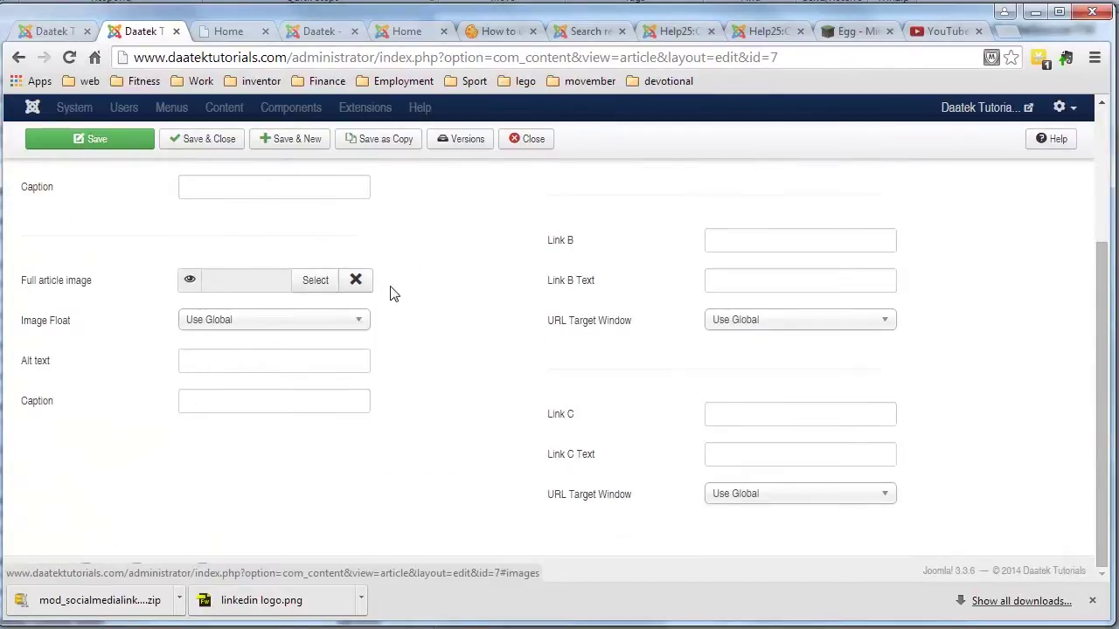
pyautogui.scroll(1, 392, 297)
pyautogui.scroll(3, 417, 302)
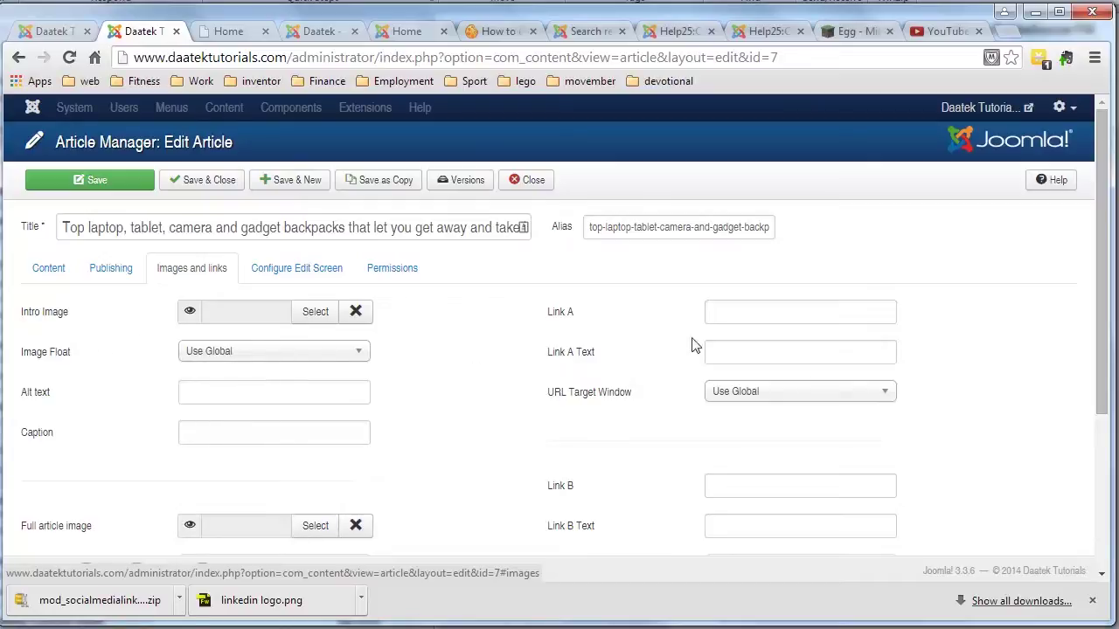
pyautogui.click(718, 312)
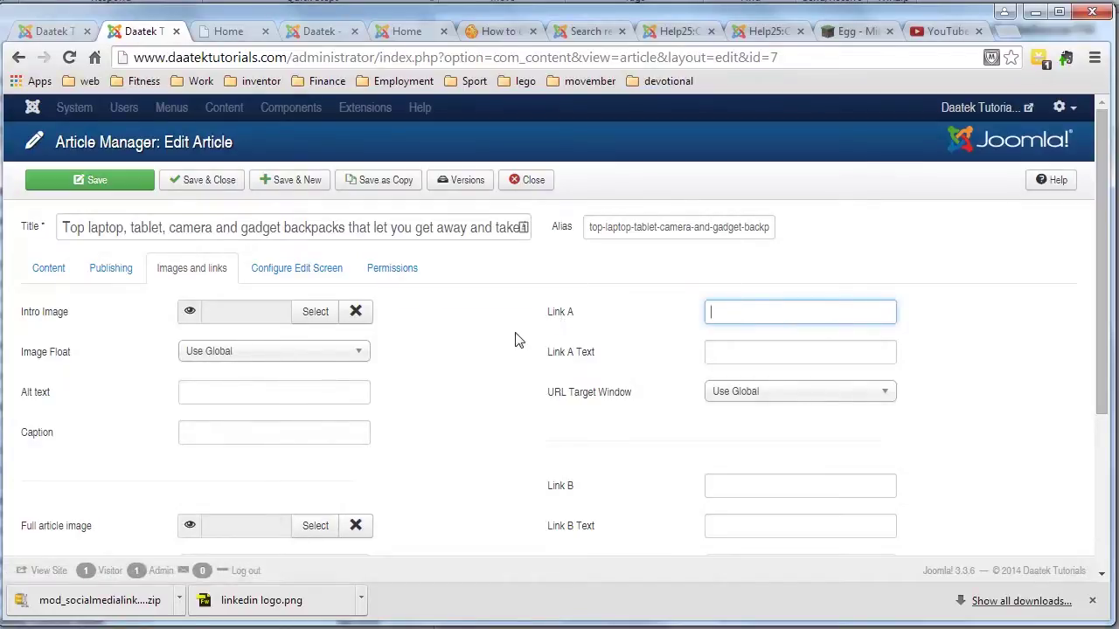
pyautogui.scroll(-2, 547, 319)
pyautogui.scroll(-1, 545, 357)
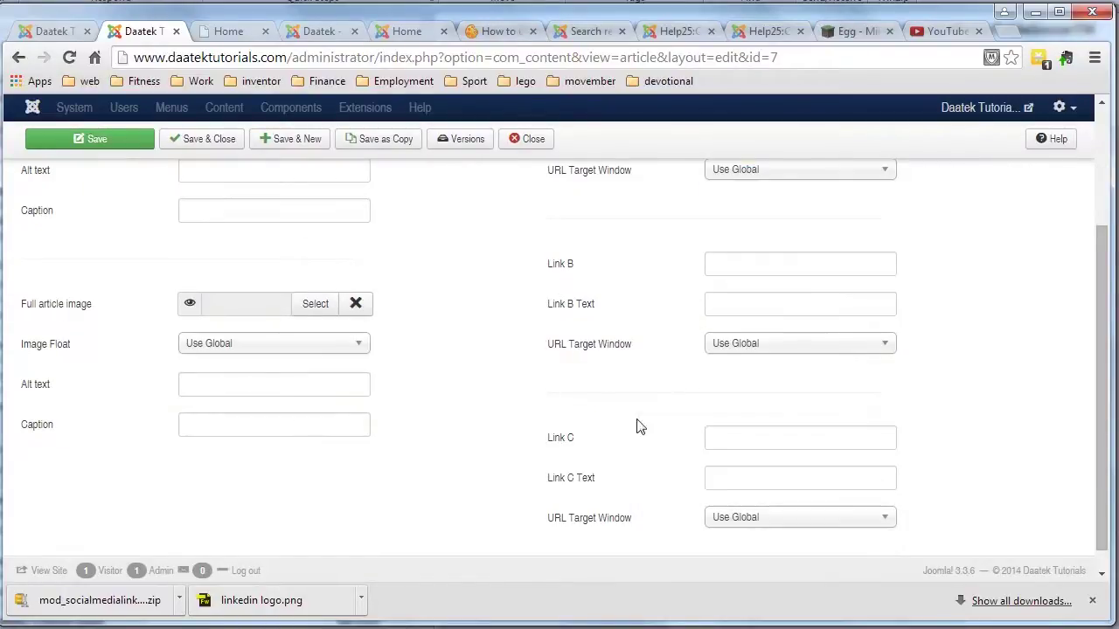
pyautogui.scroll(1, 649, 446)
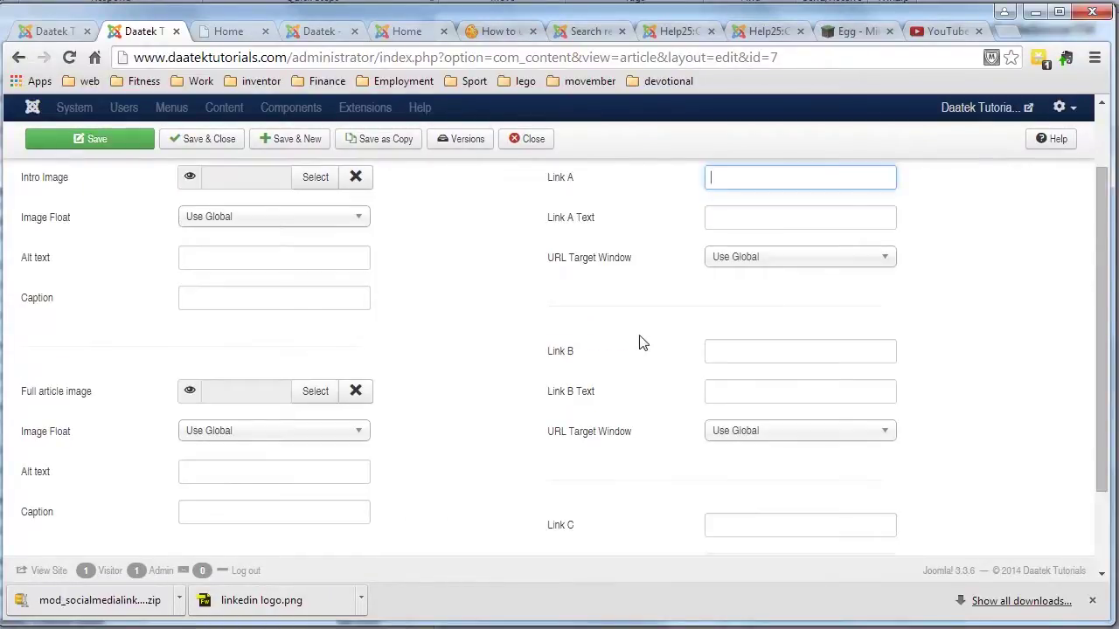
pyautogui.scroll(2, 616, 322)
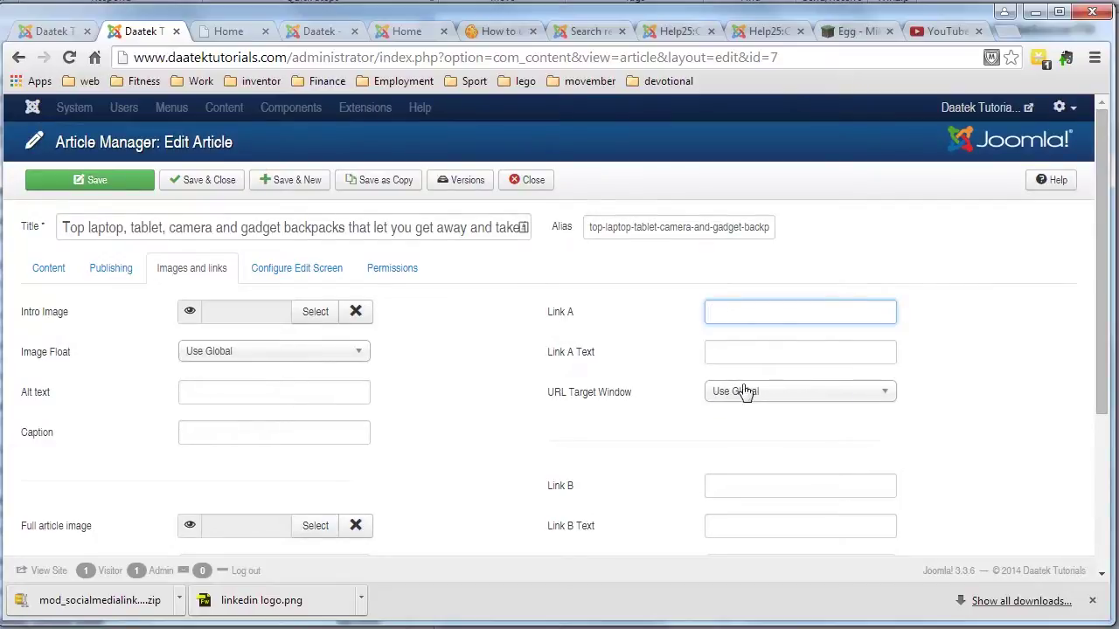
# Review the article's URL Target Window choices and close the list without changing it
pyautogui.click(61, 31)
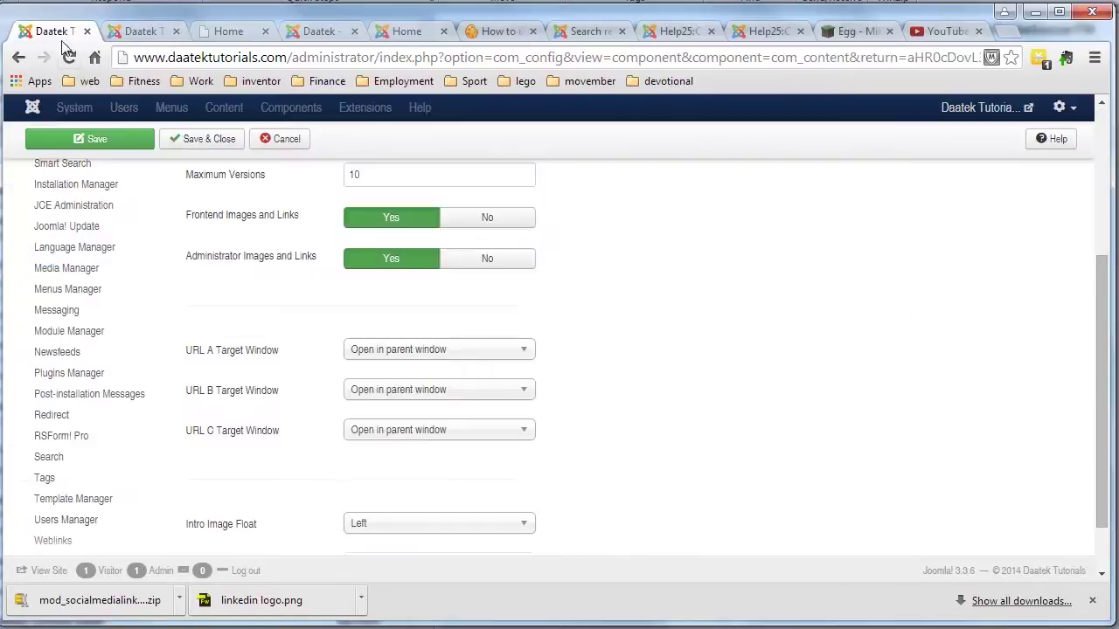
pyautogui.scroll(-1, 221, 334)
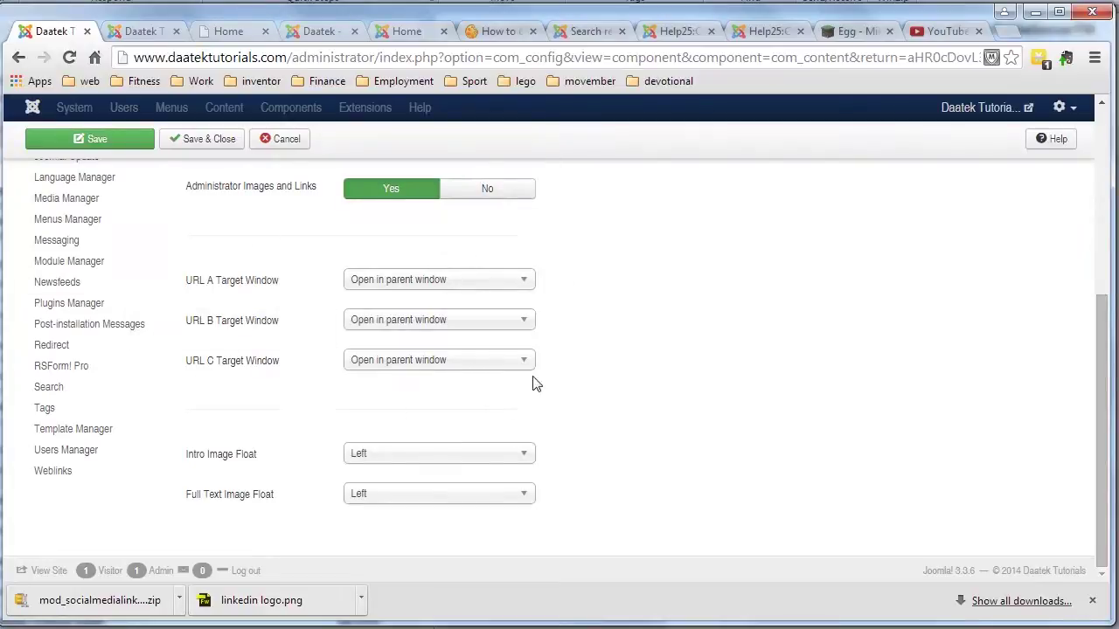
pyautogui.hotkey('ctrl', 'Tab')
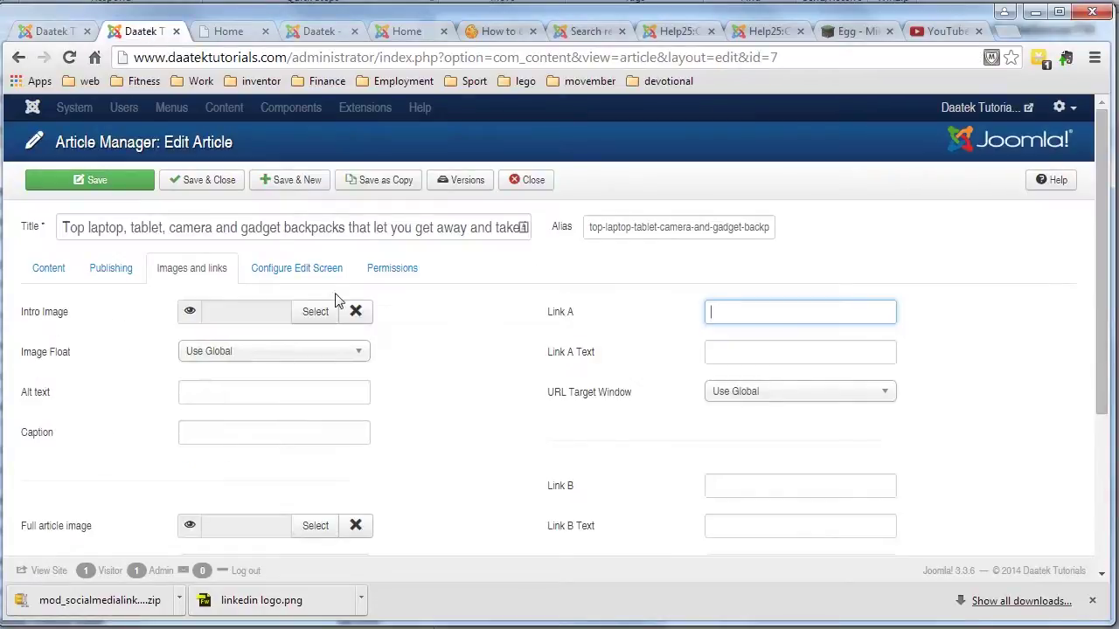
pyautogui.click(879, 393)
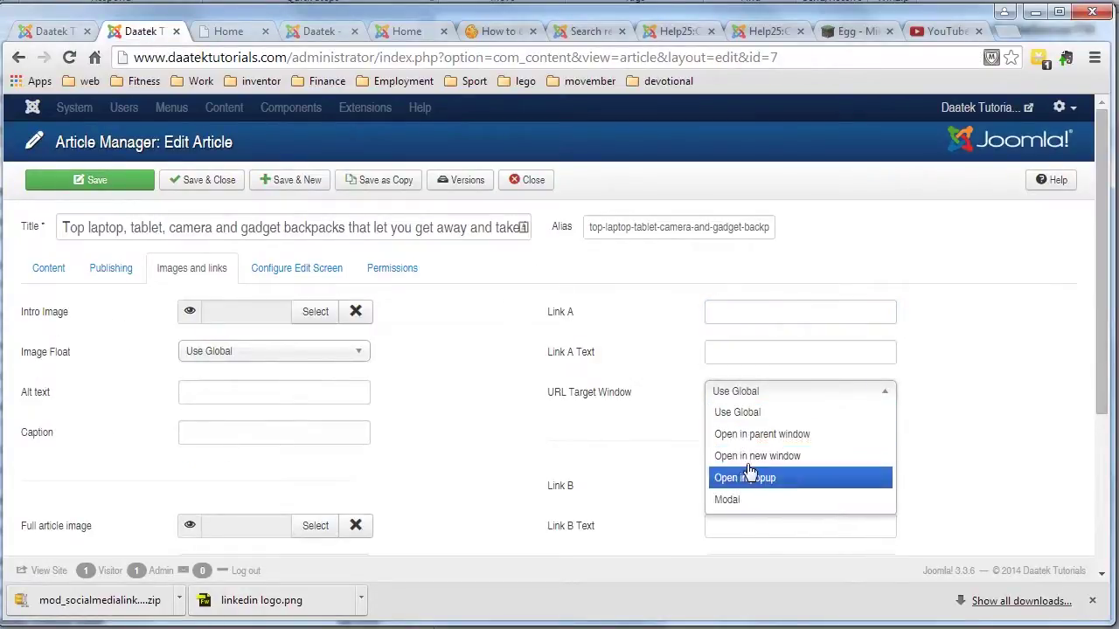
pyautogui.click(950, 399)
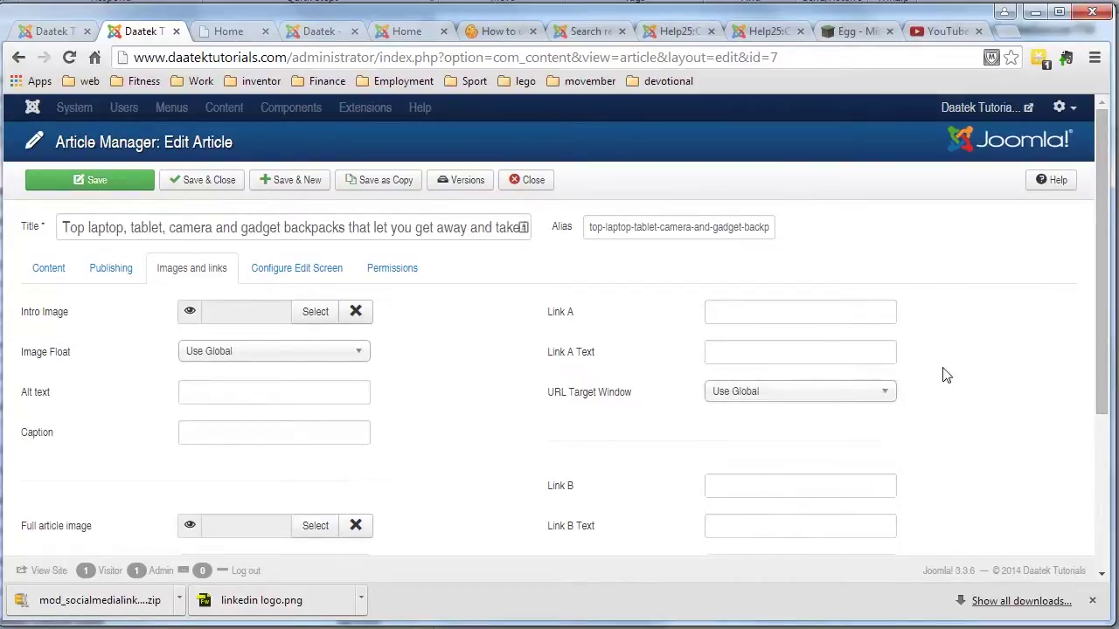
pyautogui.moveTo(632, 409)
pyautogui.scroll(-3, 632, 408)
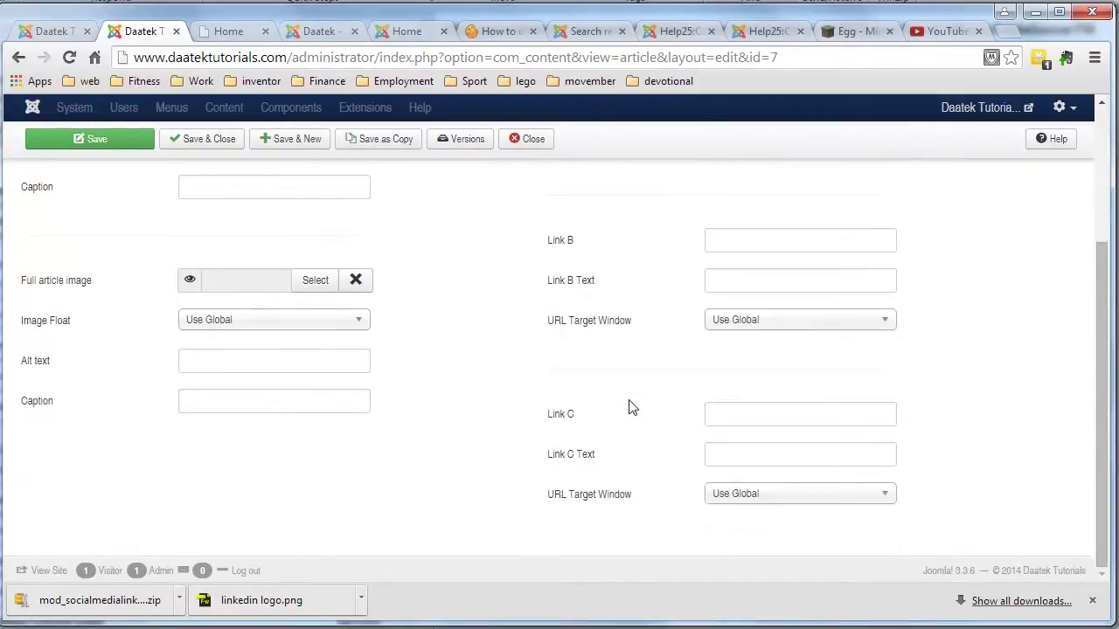
pyautogui.scroll(1, 632, 408)
pyautogui.scroll(-1, 632, 408)
pyautogui.scroll(3, 632, 408)
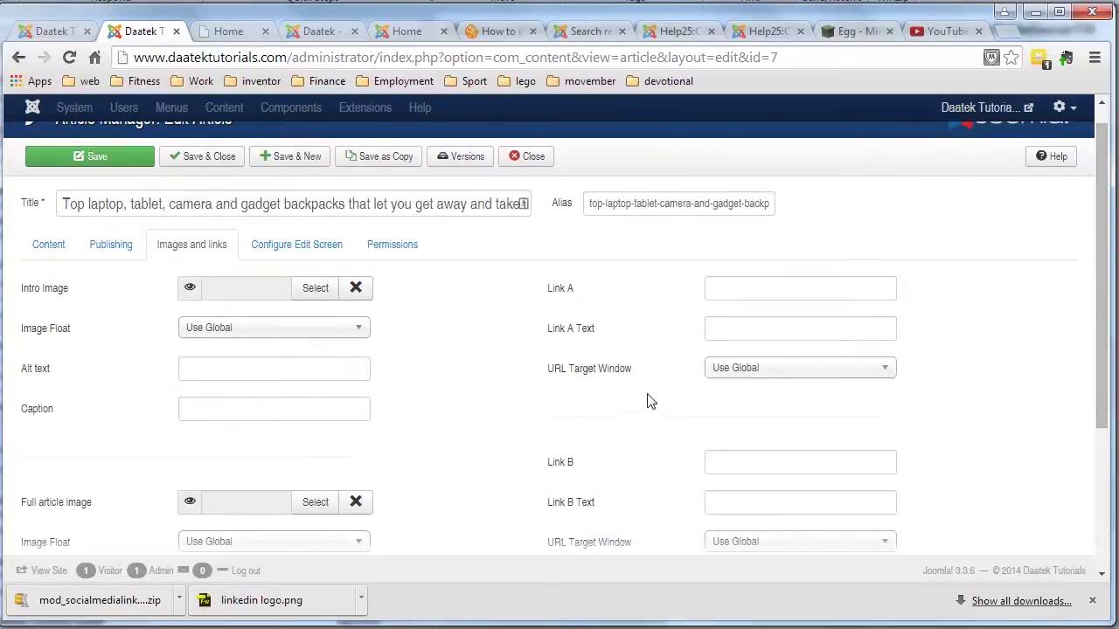
pyautogui.scroll(1, 594, 322)
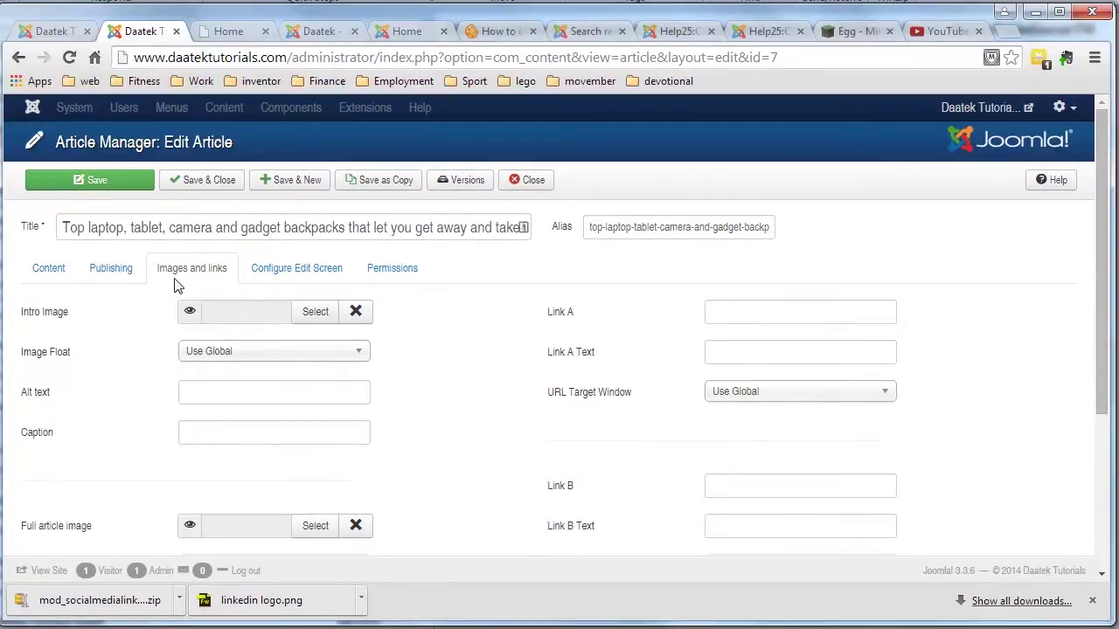
pyautogui.scroll(-3, 119, 423)
pyautogui.scroll(3, 446, 339)
# In the global Articles options, review the Intro Image Float choices and keep it at Left
pyautogui.click(54, 33)
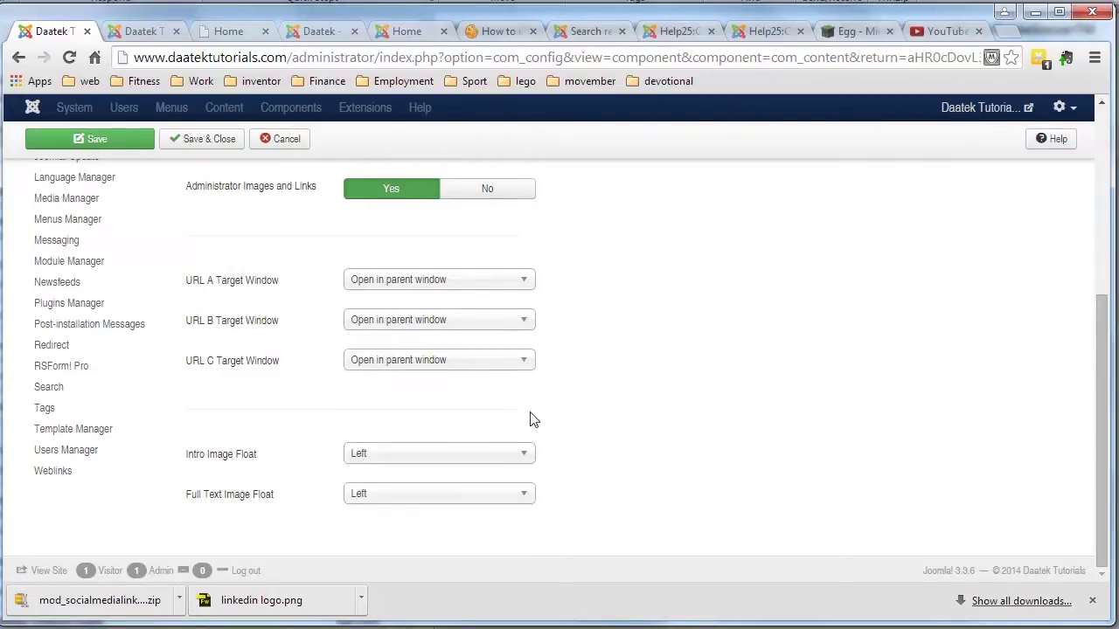
pyautogui.moveTo(196, 502)
pyautogui.click(519, 455)
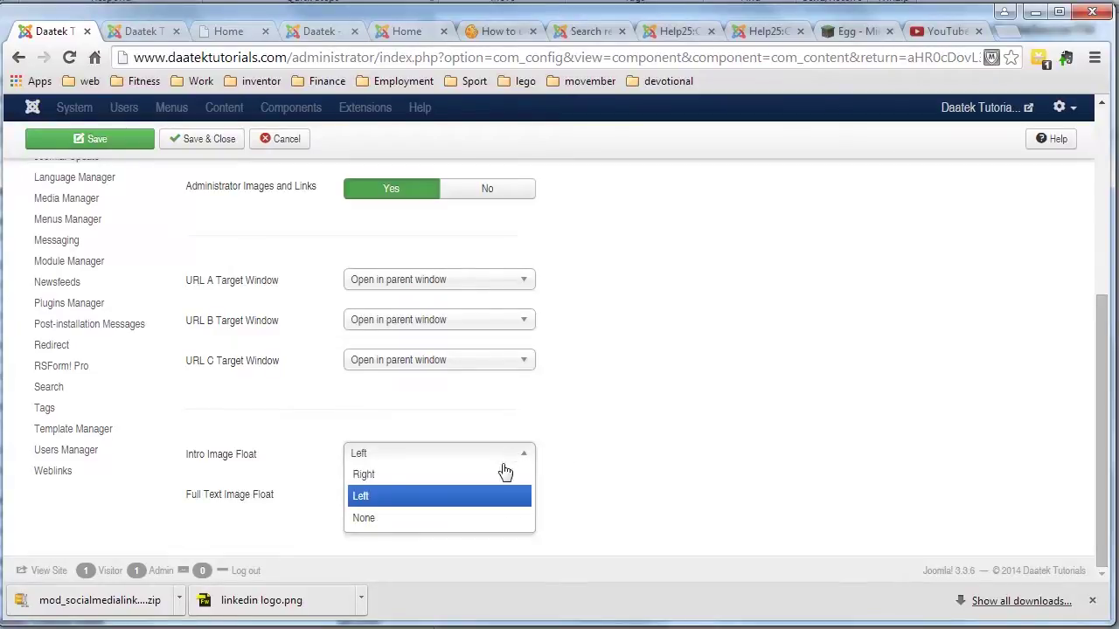
pyautogui.click(584, 437)
pyautogui.scroll(1, 306, 475)
pyautogui.scroll(-1, 306, 475)
pyautogui.scroll(1, 507, 481)
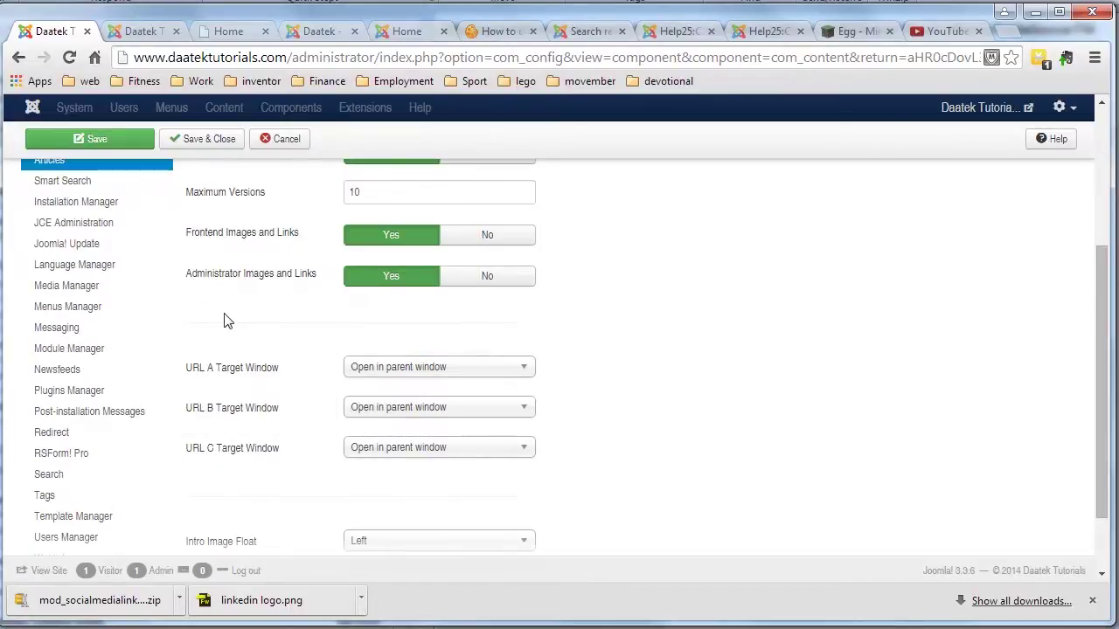
pyautogui.scroll(1, 224, 321)
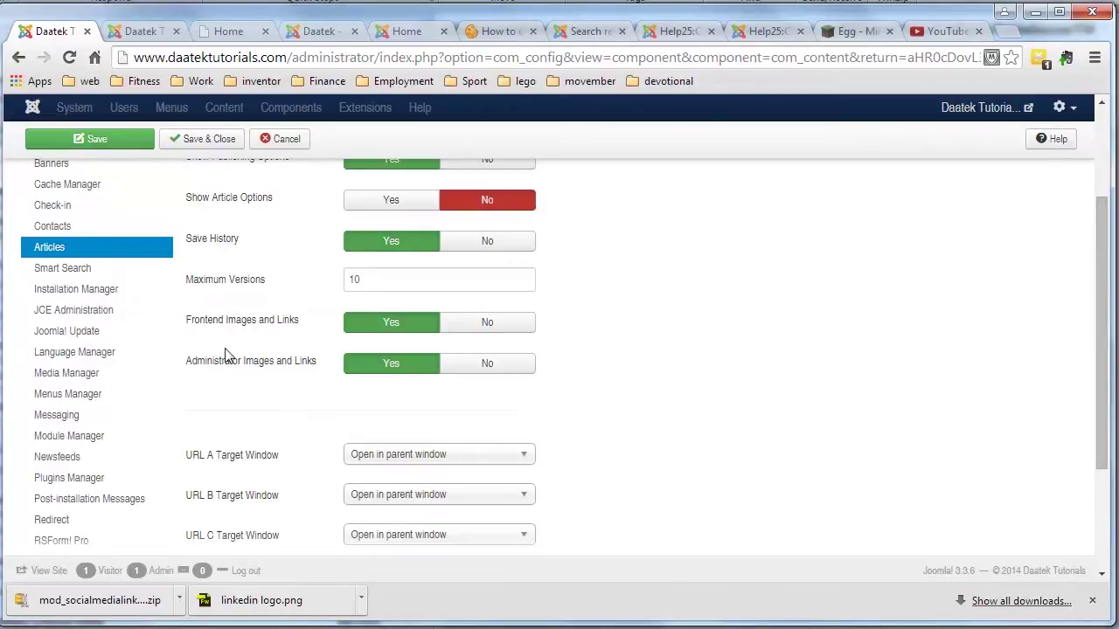
# Compare the article's image float and link settings against the global defaults
pyautogui.click(135, 32)
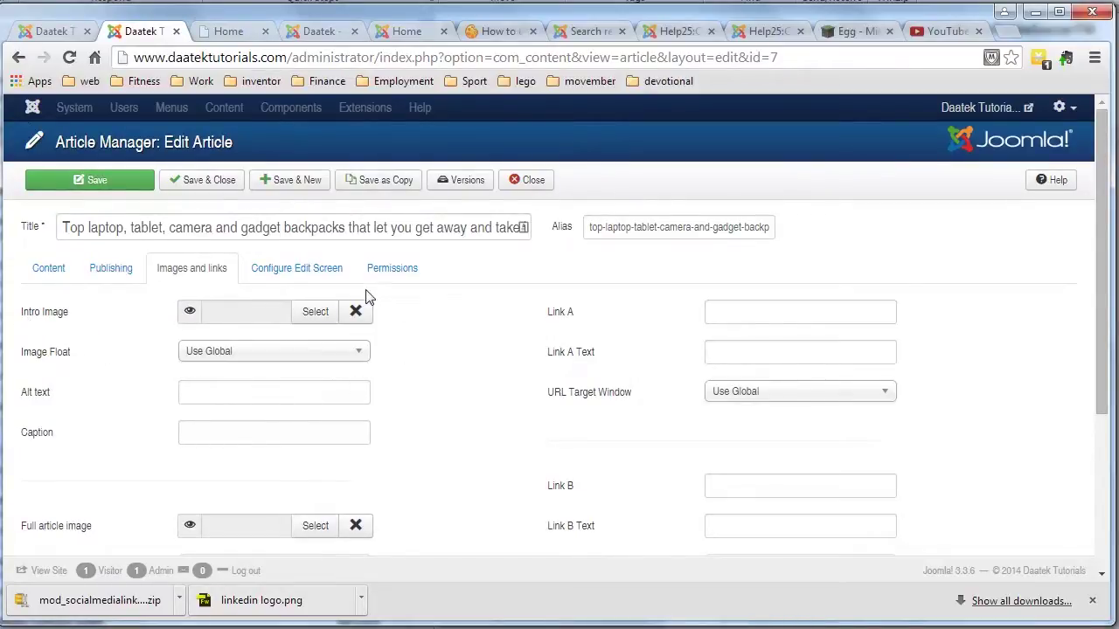
pyautogui.hotkey('ctrl', 'shift', 'Tab')
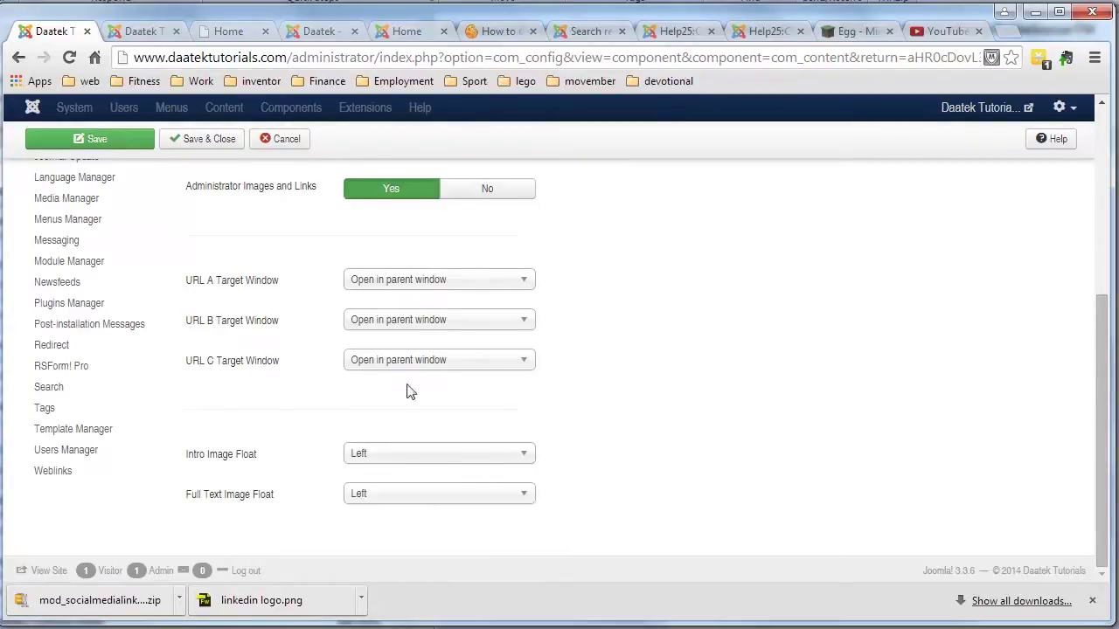
pyautogui.click(133, 32)
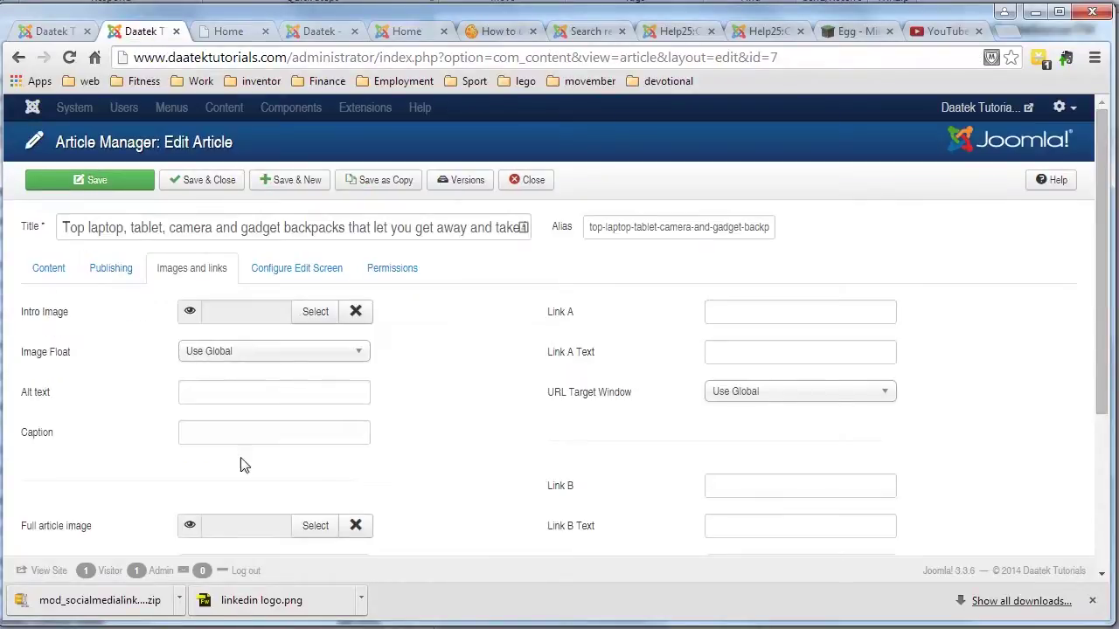
pyautogui.scroll(-3, 162, 459)
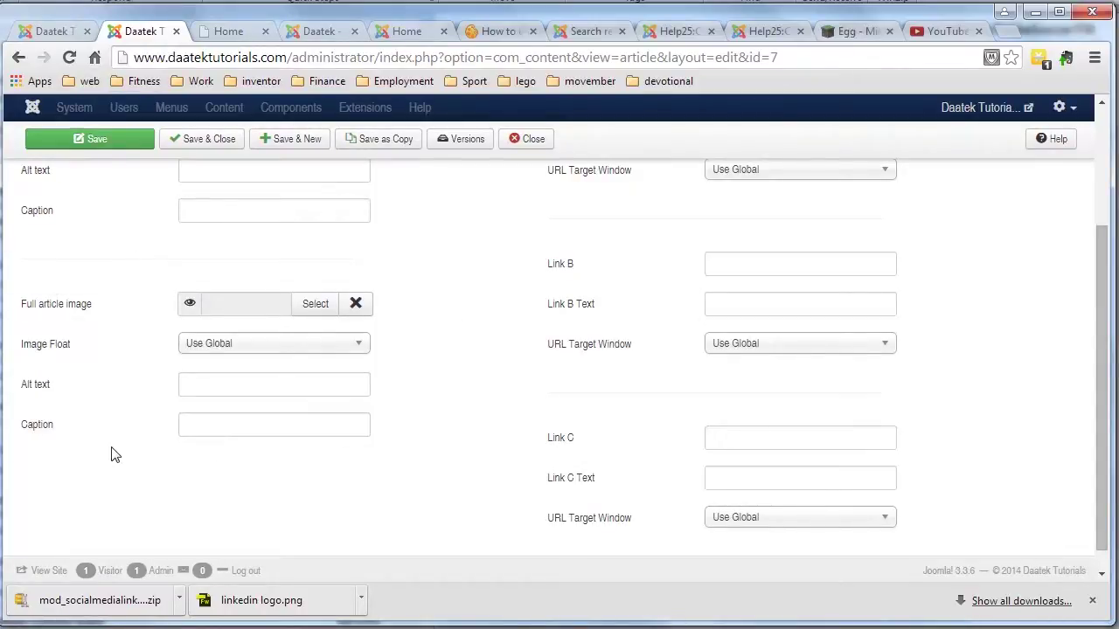
pyautogui.scroll(3, 428, 437)
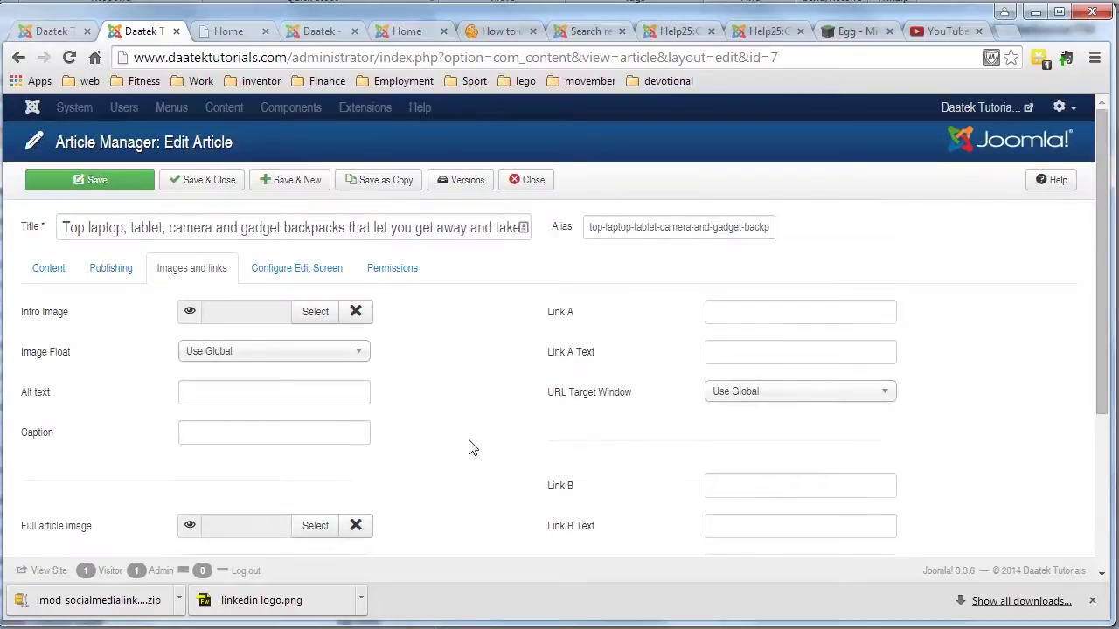
pyautogui.scroll(-2, 469, 448)
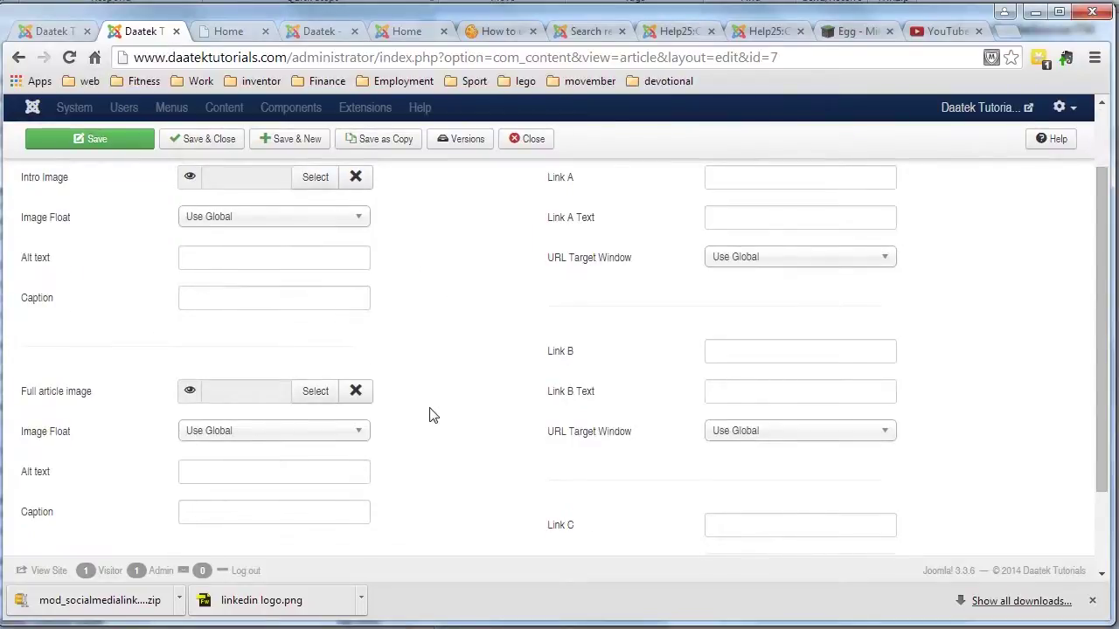
pyautogui.scroll(2, 446, 404)
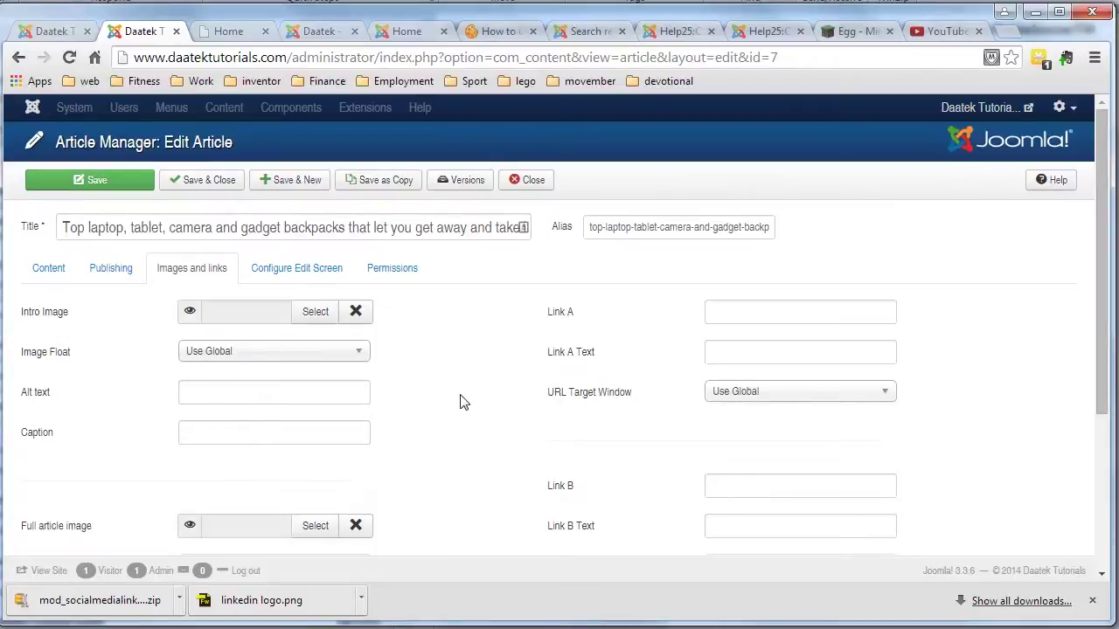
pyautogui.scroll(-2, 460, 399)
pyautogui.scroll(3, 460, 399)
# Return to the Article Manager Options and look over the Editing Layout and Images and Links settings
pyautogui.click(61, 32)
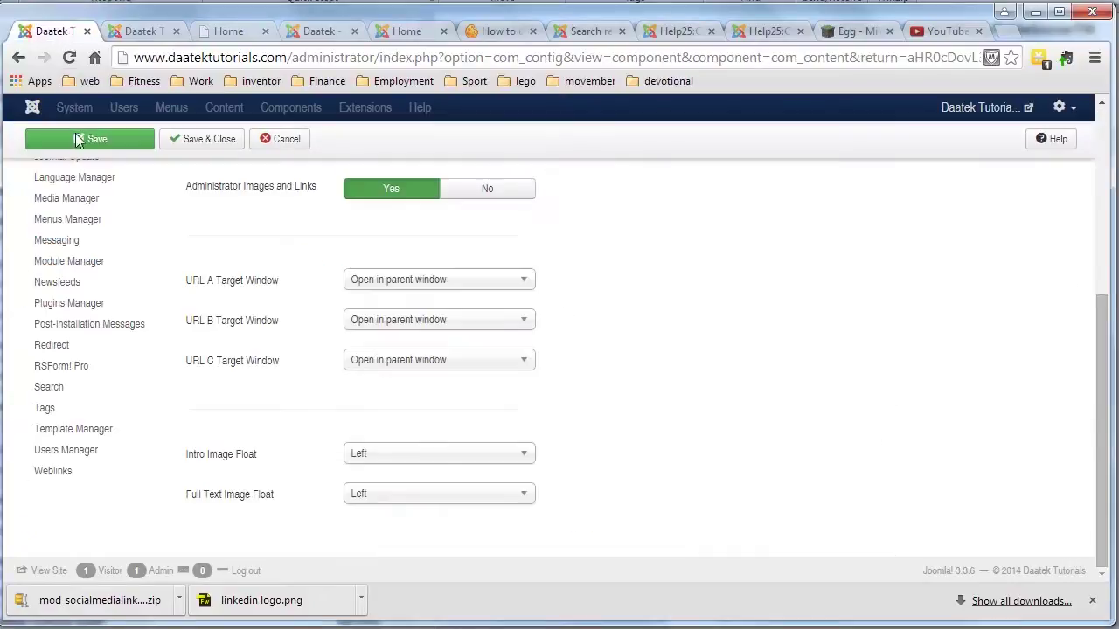
pyautogui.scroll(4, 280, 214)
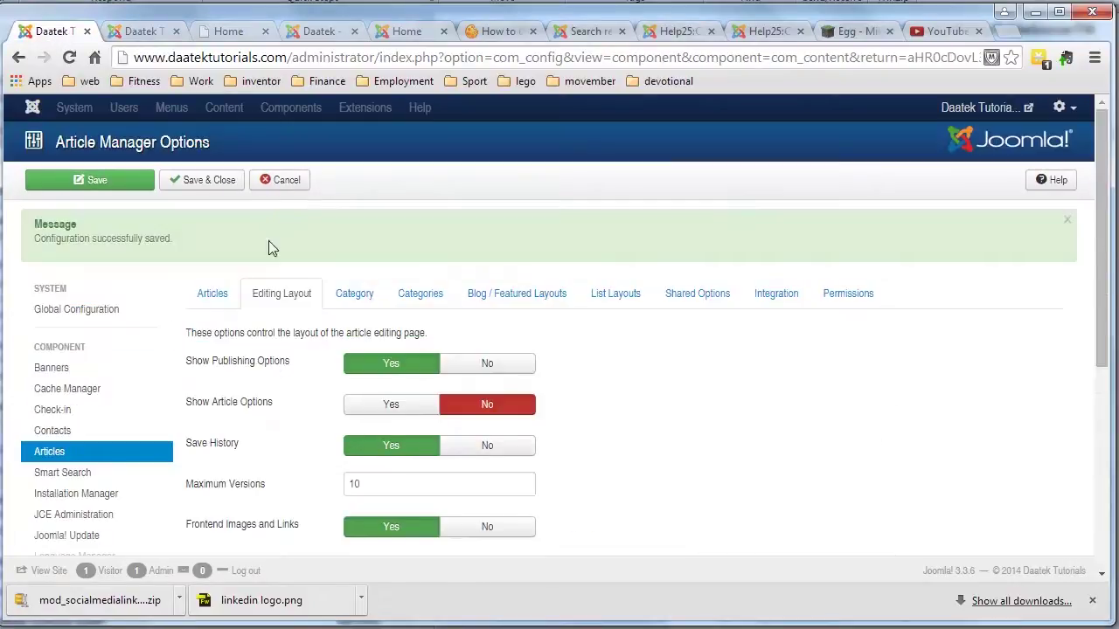
pyautogui.scroll(-5, 696, 356)
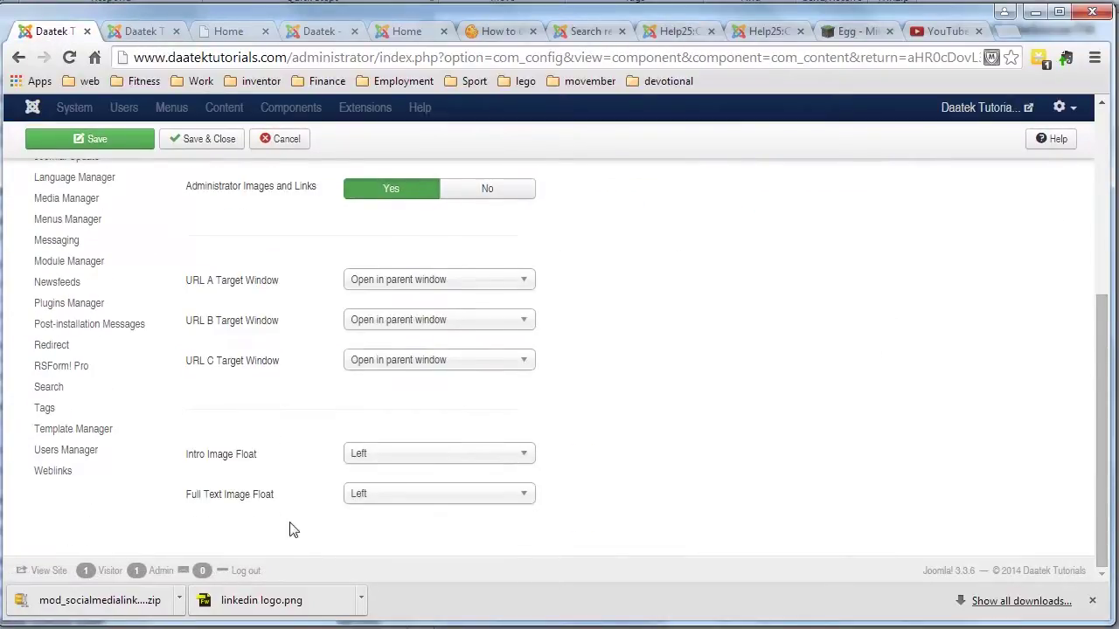
pyautogui.scroll(5, 657, 480)
pyautogui.scroll(-5, 657, 400)
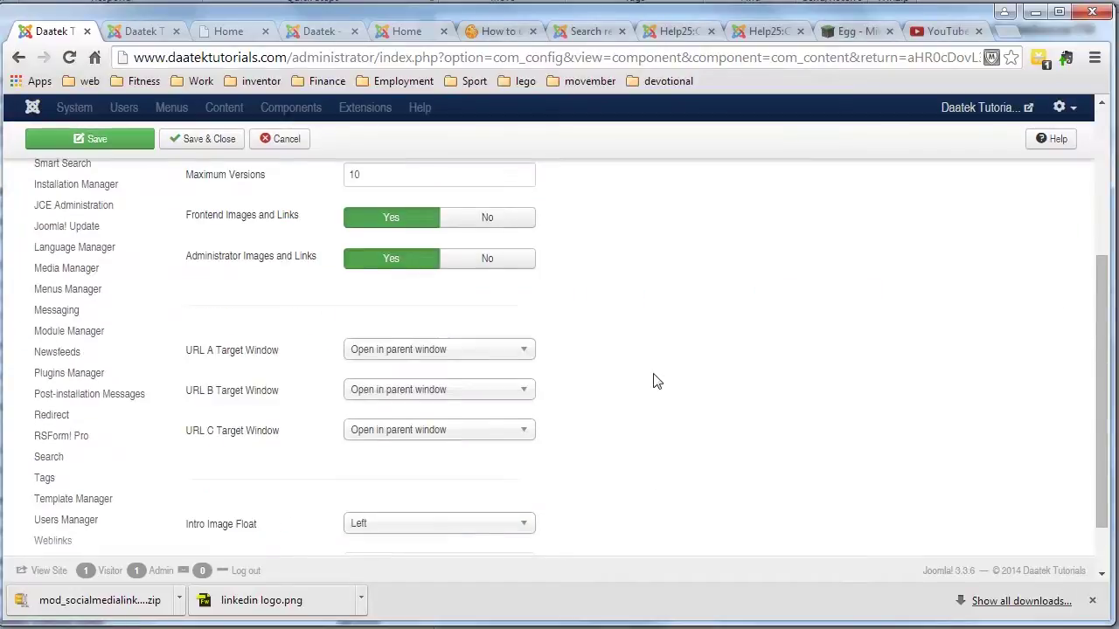
pyautogui.scroll(3, 624, 442)
pyautogui.scroll(2, 624, 457)
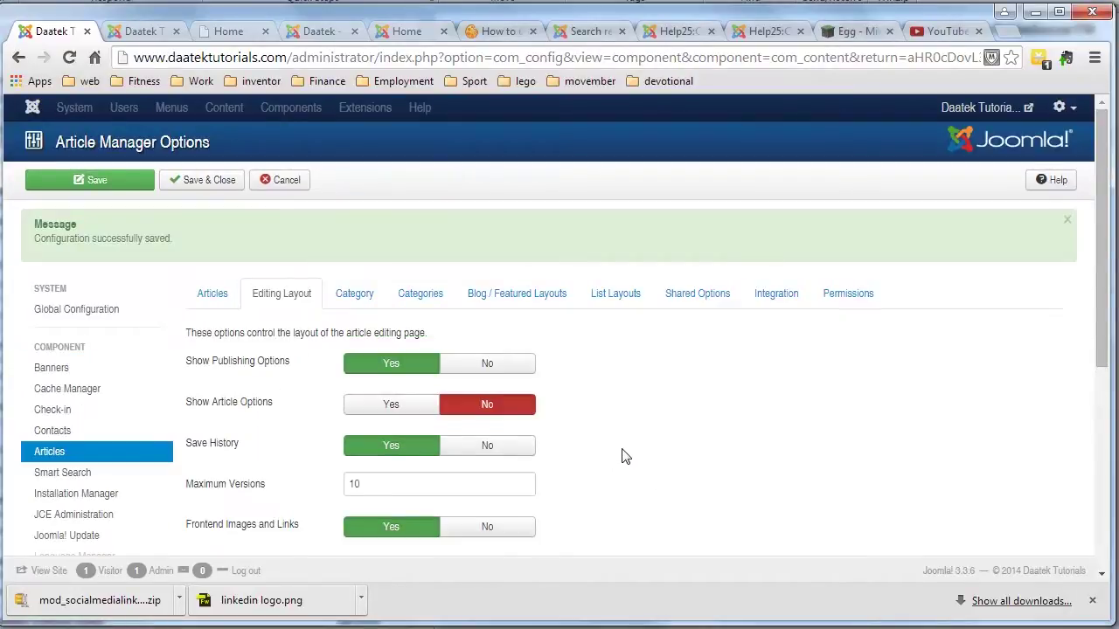
pyautogui.scroll(-5, 617, 418)
pyautogui.scroll(5, 617, 417)
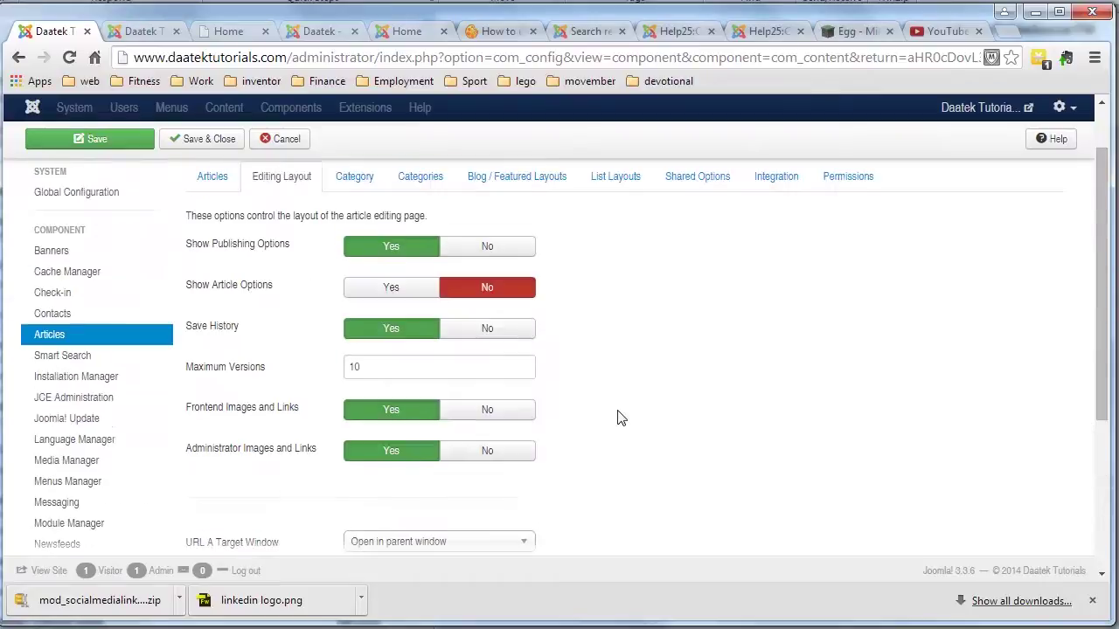
pyautogui.scroll(-5, 617, 418)
pyautogui.scroll(5, 617, 417)
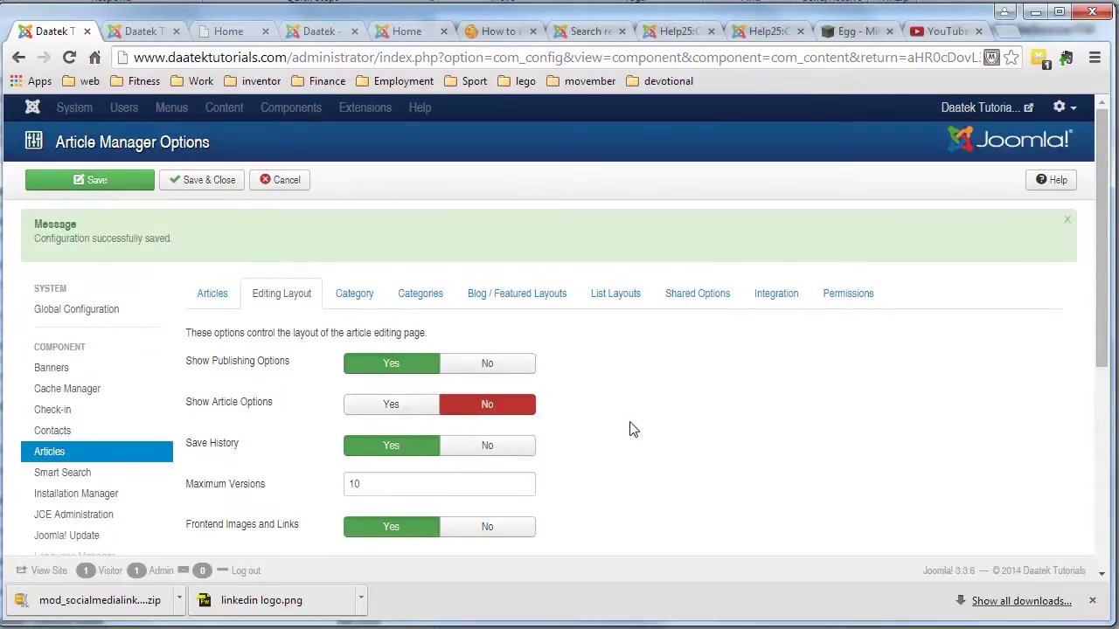